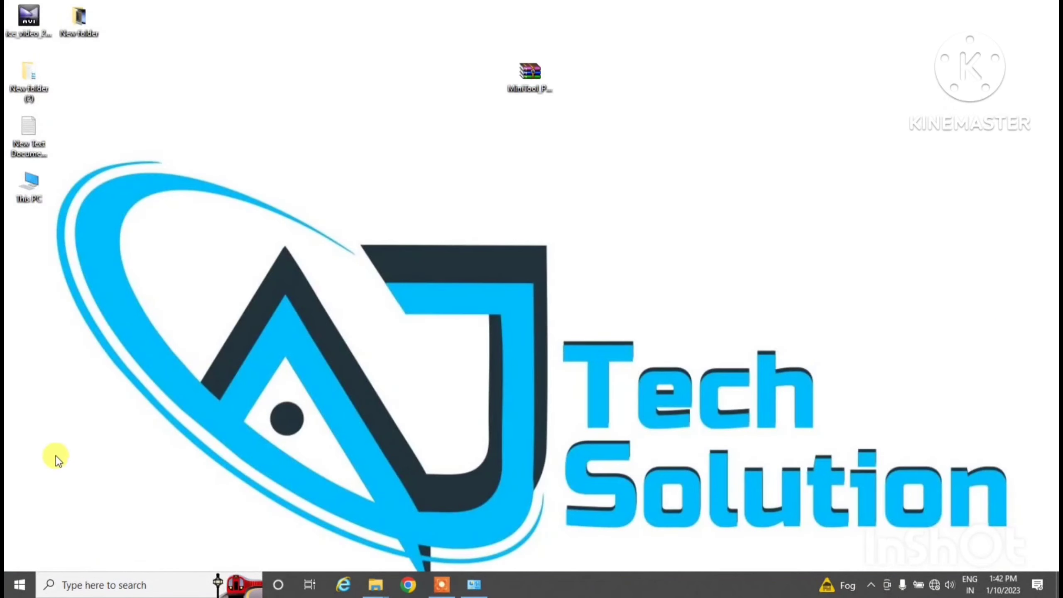
Go through Settings > Update & Security > Windows Security to the Virus & threat protection page
{"action": "left_click", "coordinate": [19, 585]}
{"action": "left_click", "coordinate": [25, 532]}
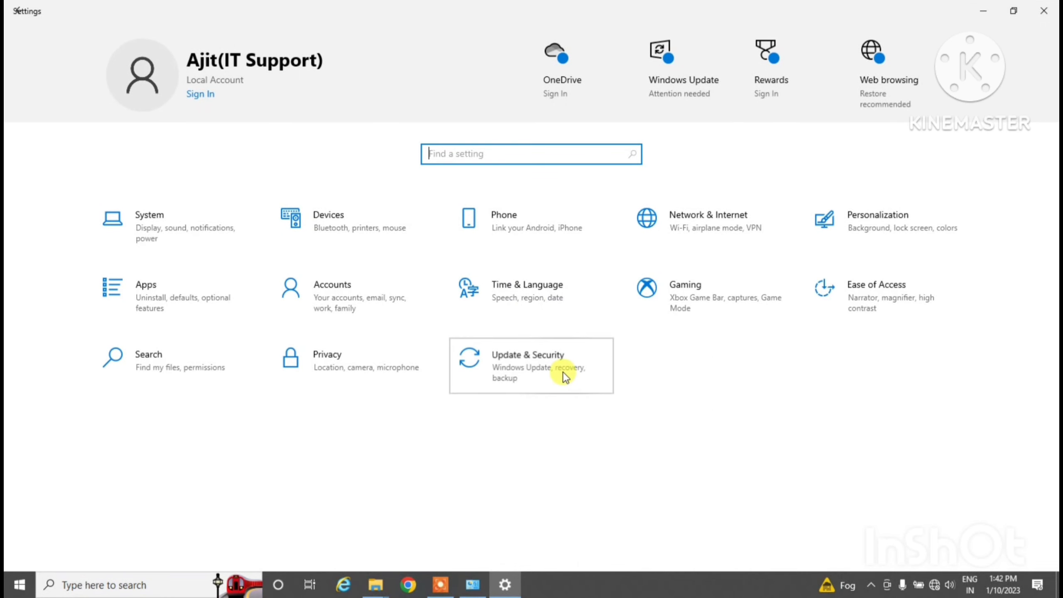
{"action": "left_click", "coordinate": [564, 374]}
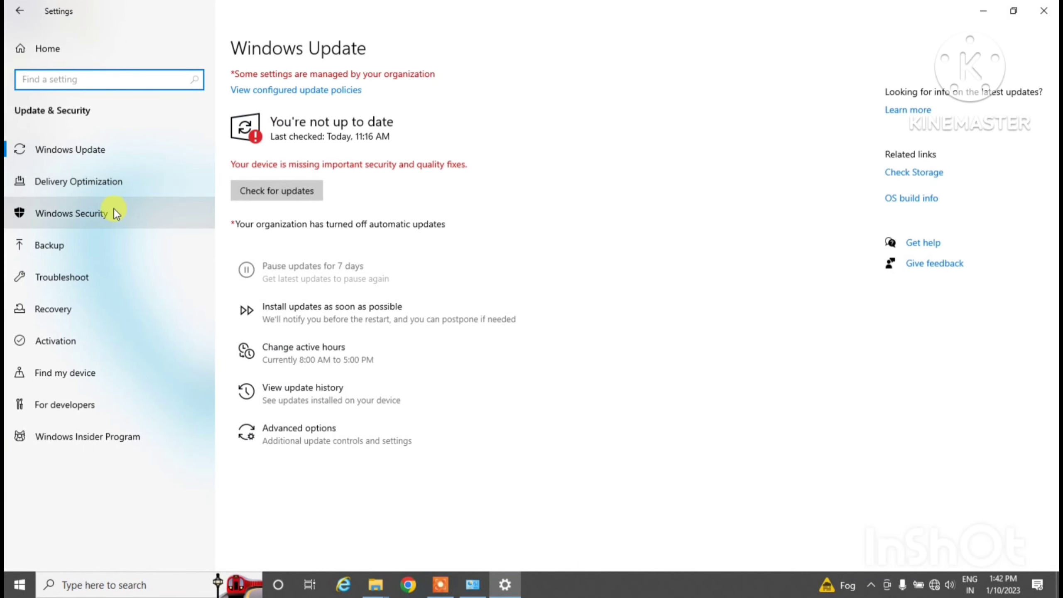
{"action": "left_click", "coordinate": [113, 219]}
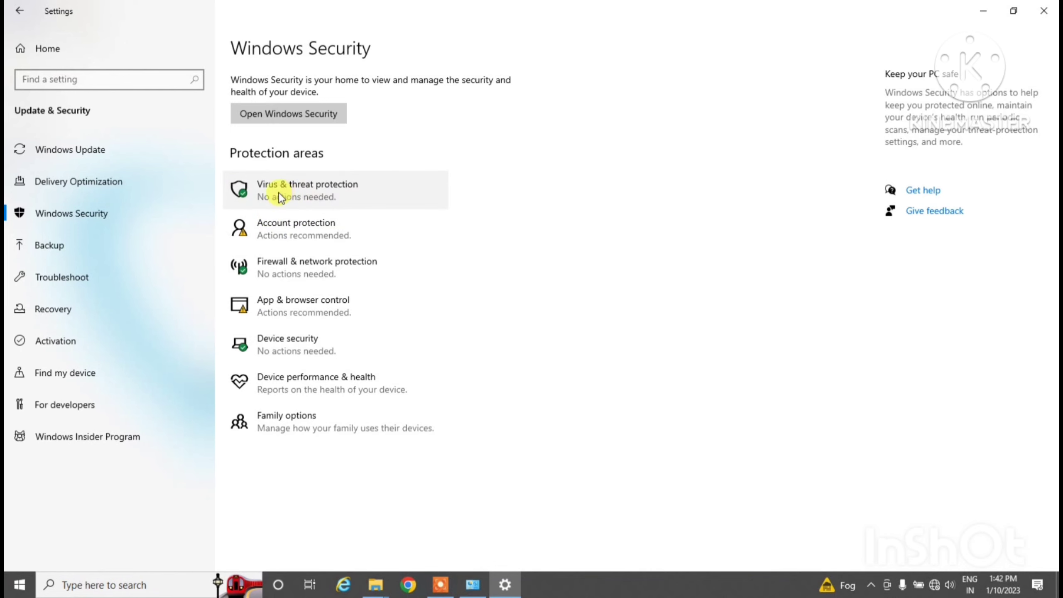
{"action": "left_click", "coordinate": [324, 188]}
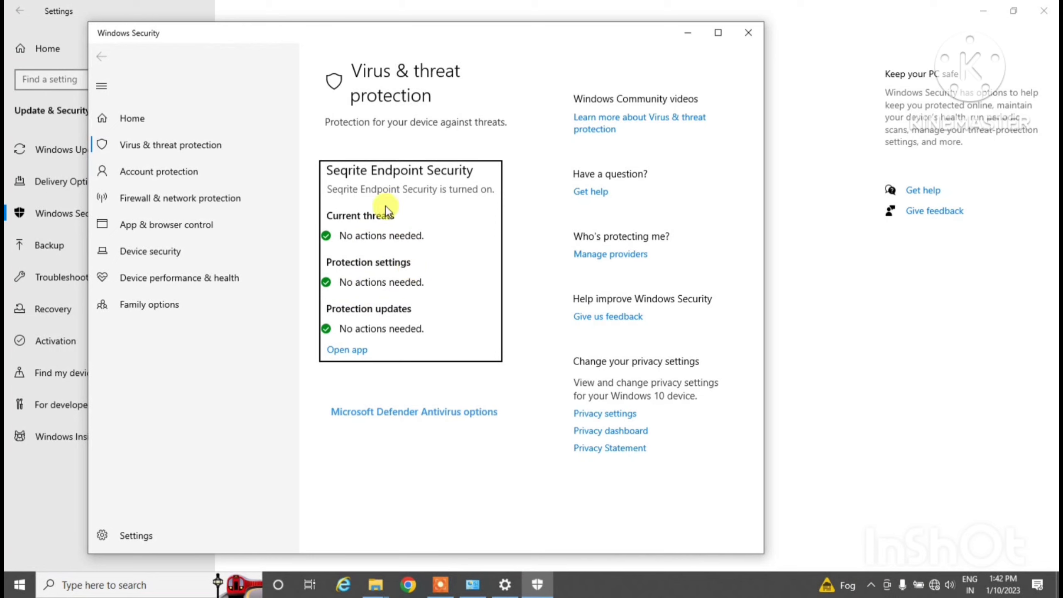
Expand the hidden tray icons in the taskbar
{"action": "left_click", "coordinate": [871, 585]}
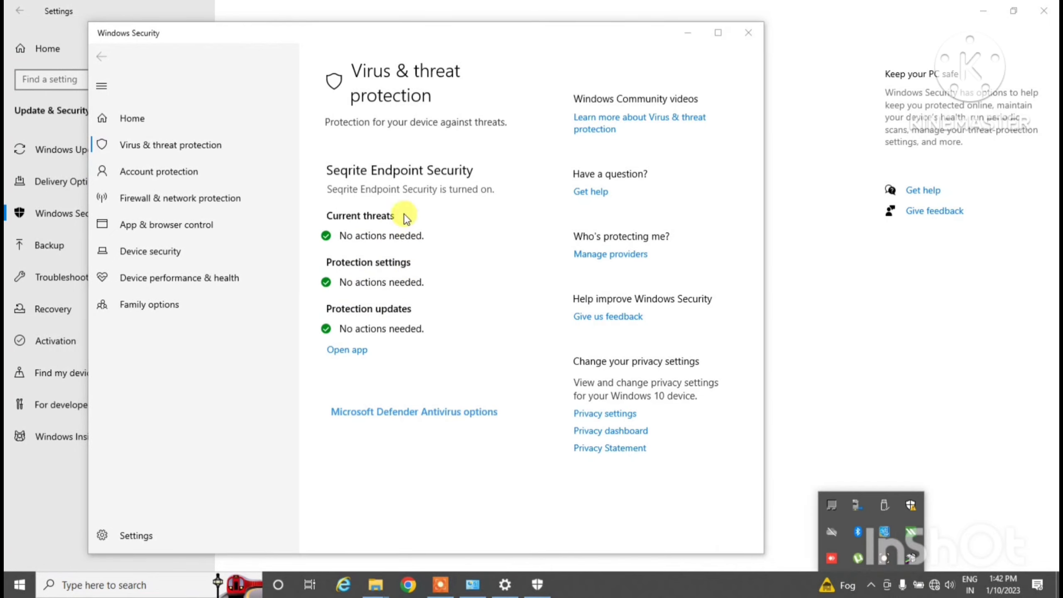
{"action": "left_click", "coordinate": [424, 218]}
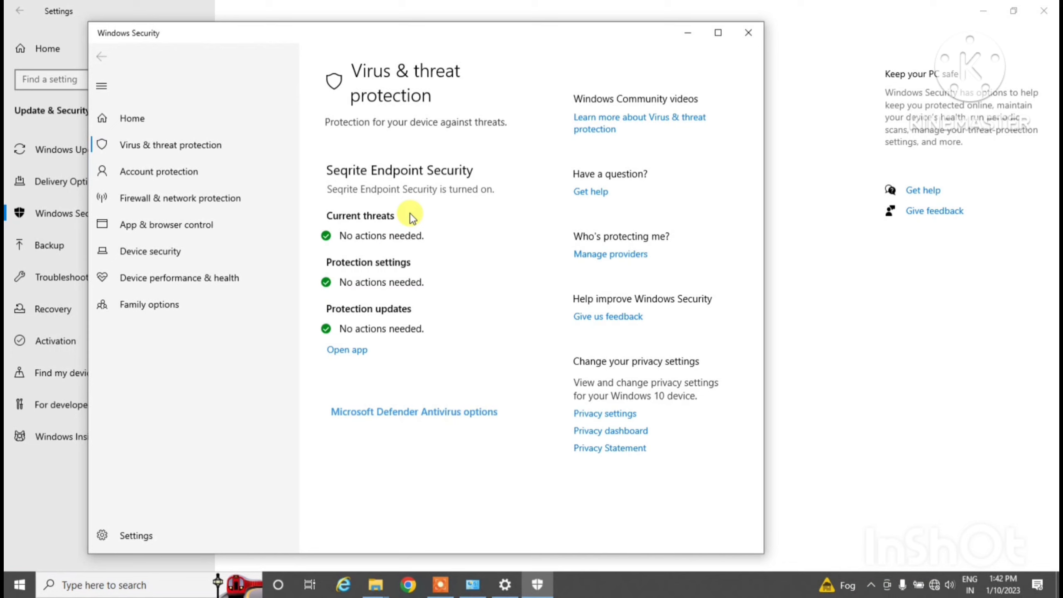
{"action": "left_click", "coordinate": [870, 585]}
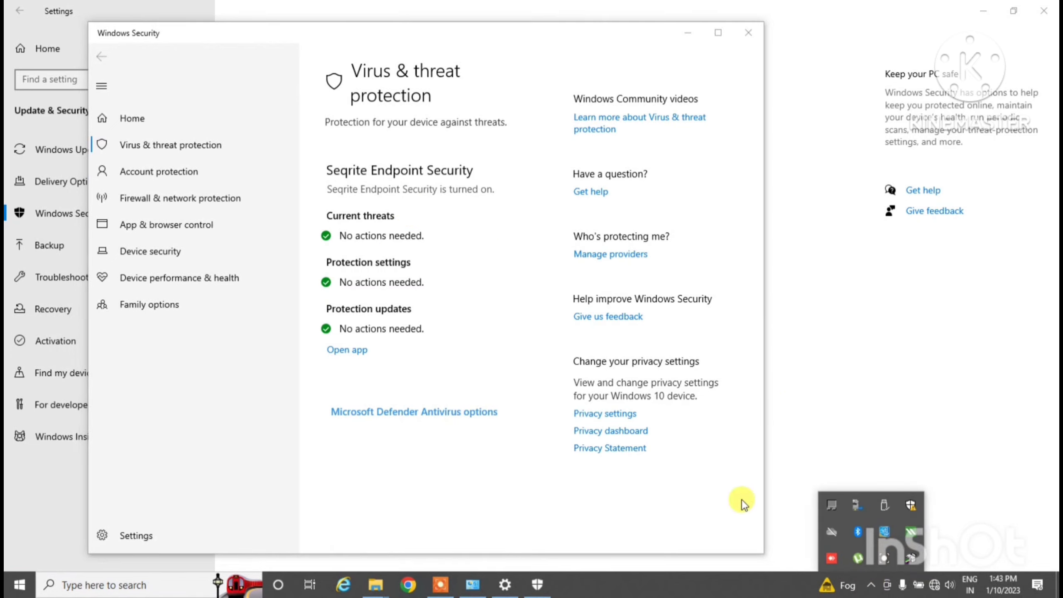
Choose Disable Virus Protection from the Seqrite tray icon's menu
{"action": "right_click", "coordinate": [912, 541]}
{"action": "left_click", "coordinate": [477, 244]}
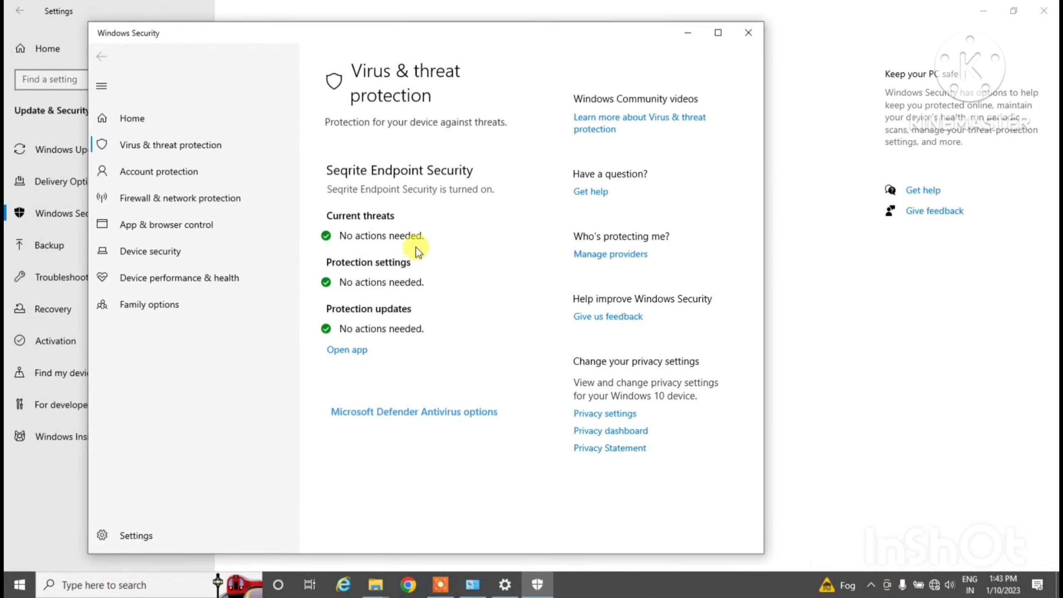
{"action": "left_click", "coordinate": [871, 584]}
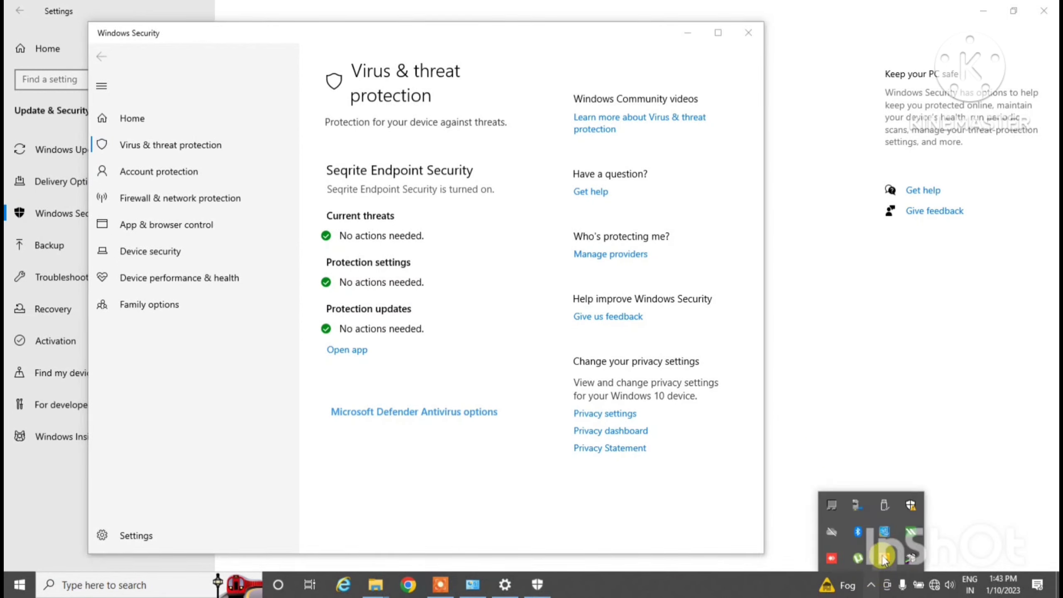
{"action": "right_click", "coordinate": [916, 537]}
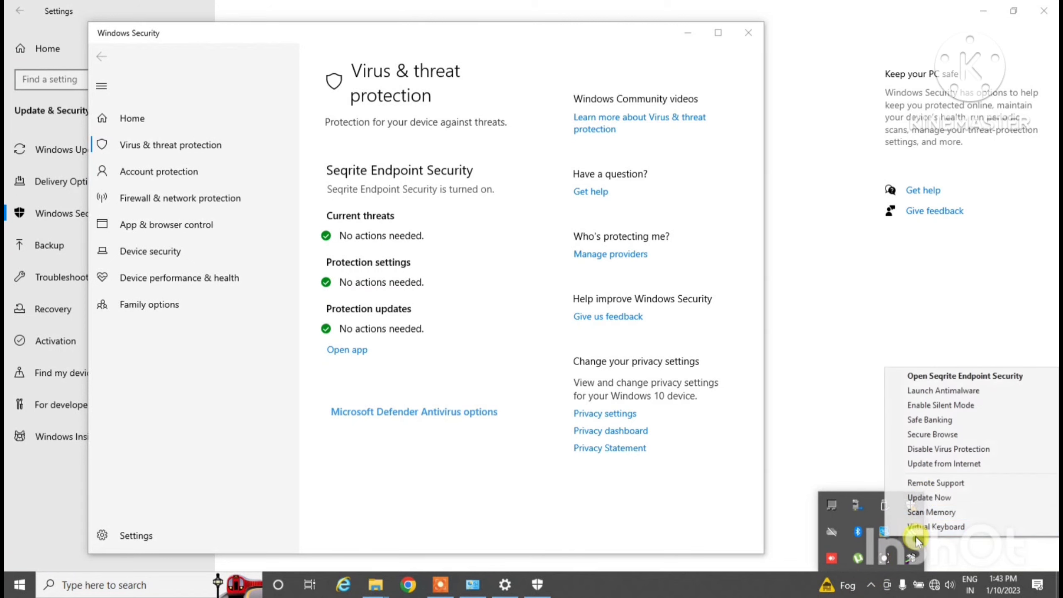
{"action": "left_click", "coordinate": [931, 450]}
Enter the Seqrite password and confirm turning protection off for 15 minutes
{"action": "left_click_drag", "start_coordinate": [560, 250], "coordinate": [712, 361]}
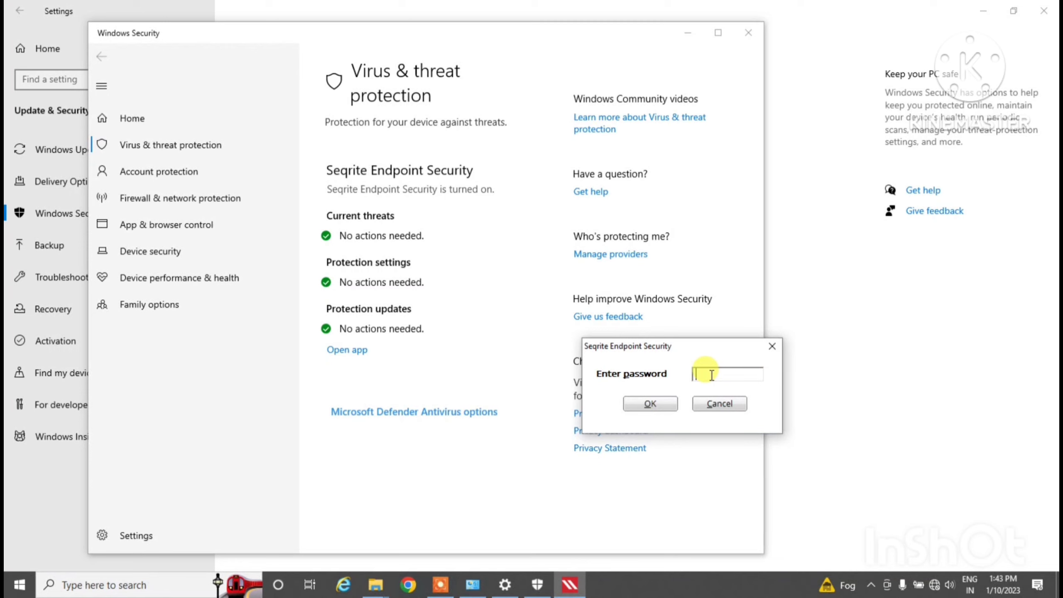
{"action": "type", "text": "**********"}
{"action": "key", "text": "Return"}
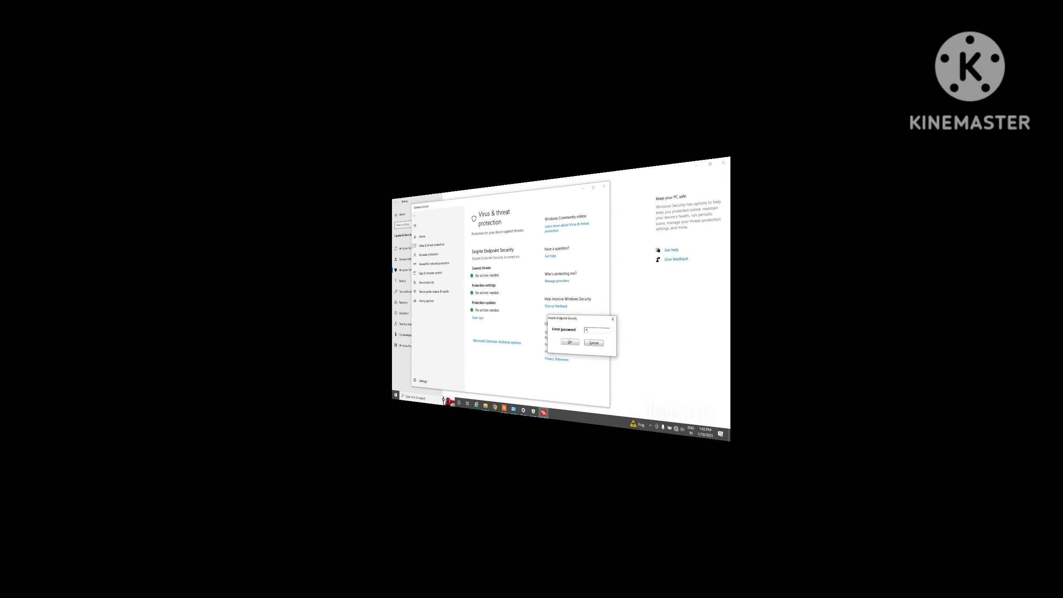
{"action": "type", "text": "******"}
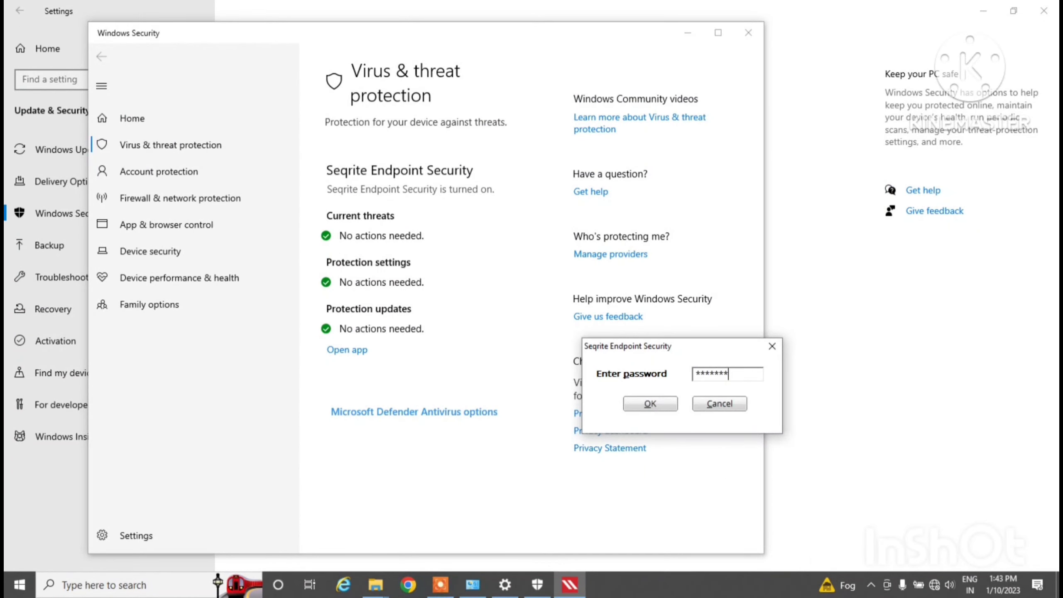
{"action": "type", "text": "***"}
{"action": "key", "text": "Return"}
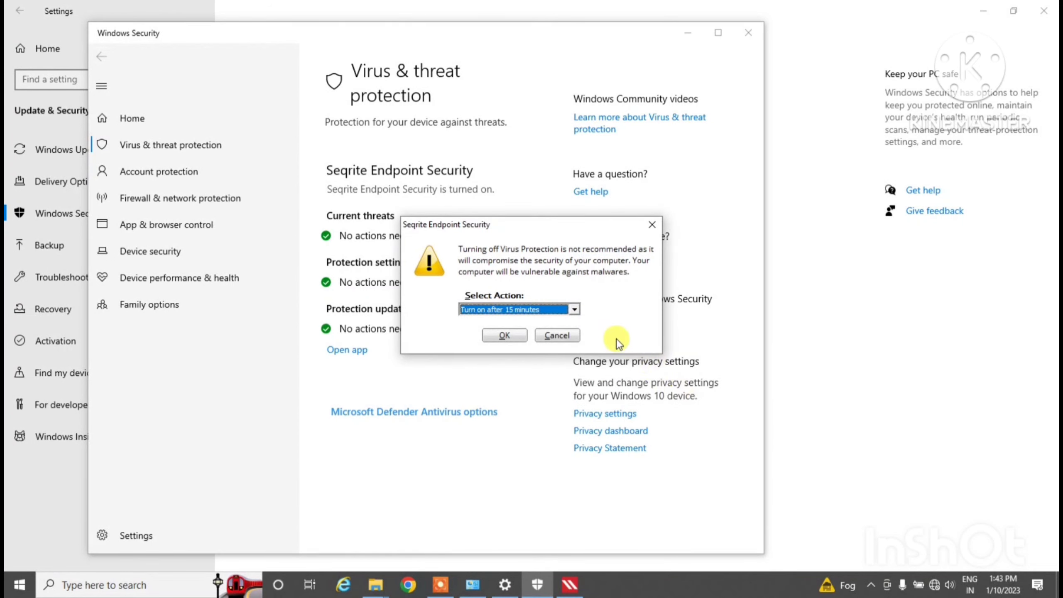
{"action": "left_click_drag", "start_coordinate": [563, 225], "coordinate": [824, 243]}
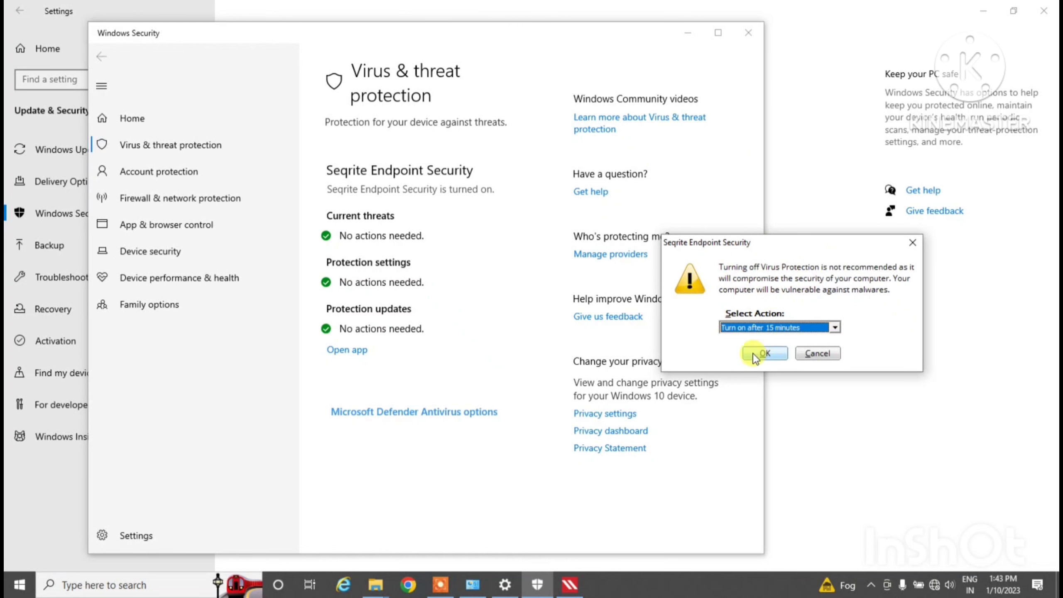
{"action": "left_click", "coordinate": [764, 354]}
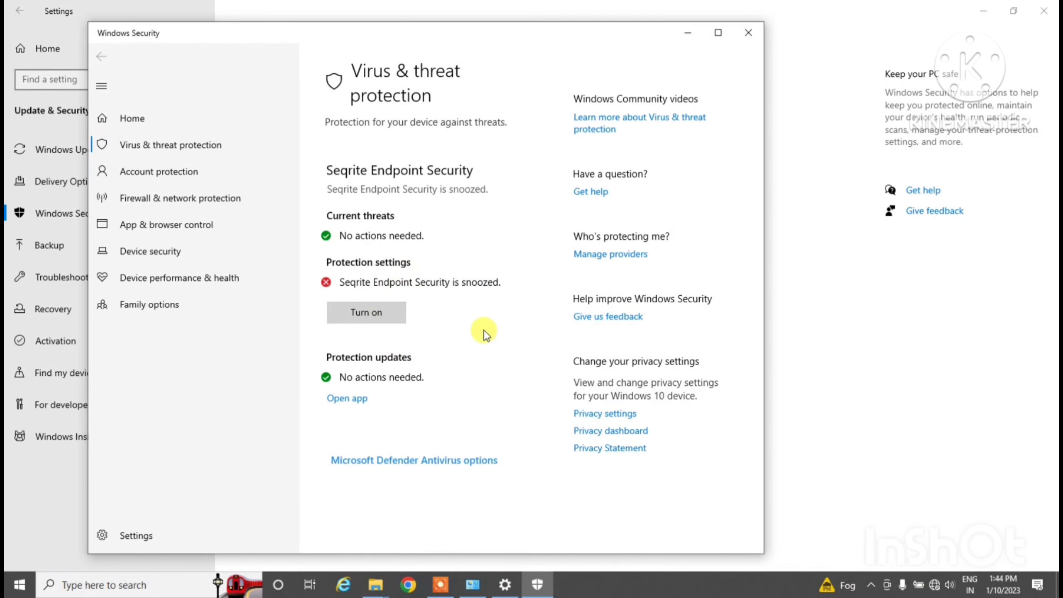
Close Windows Security and Settings, then drag the MiniTool archive further left on the desktop
{"action": "left_click", "coordinate": [757, 36]}
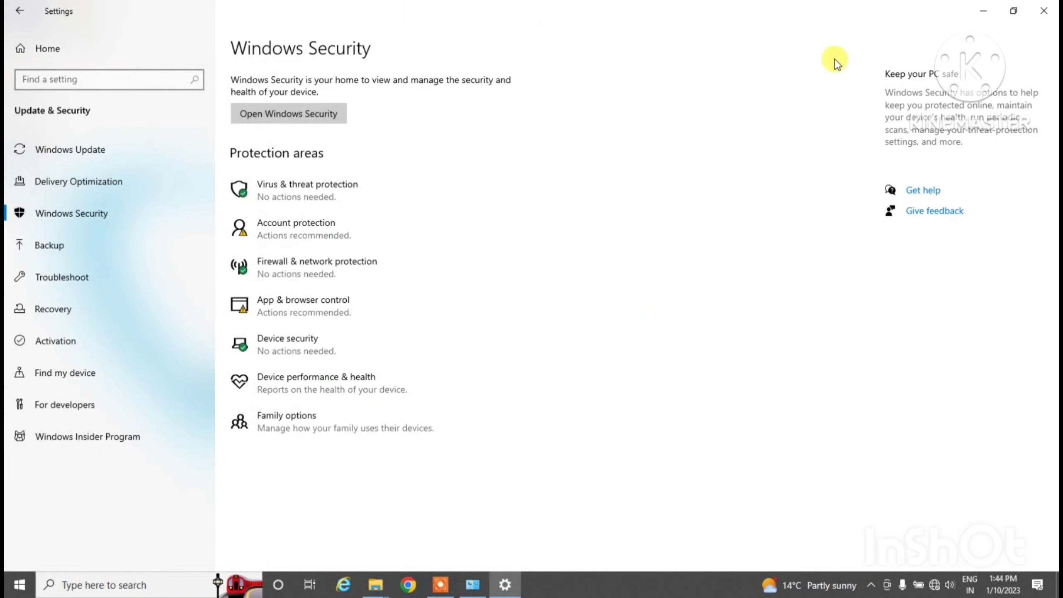
{"action": "left_click", "coordinate": [1034, 14]}
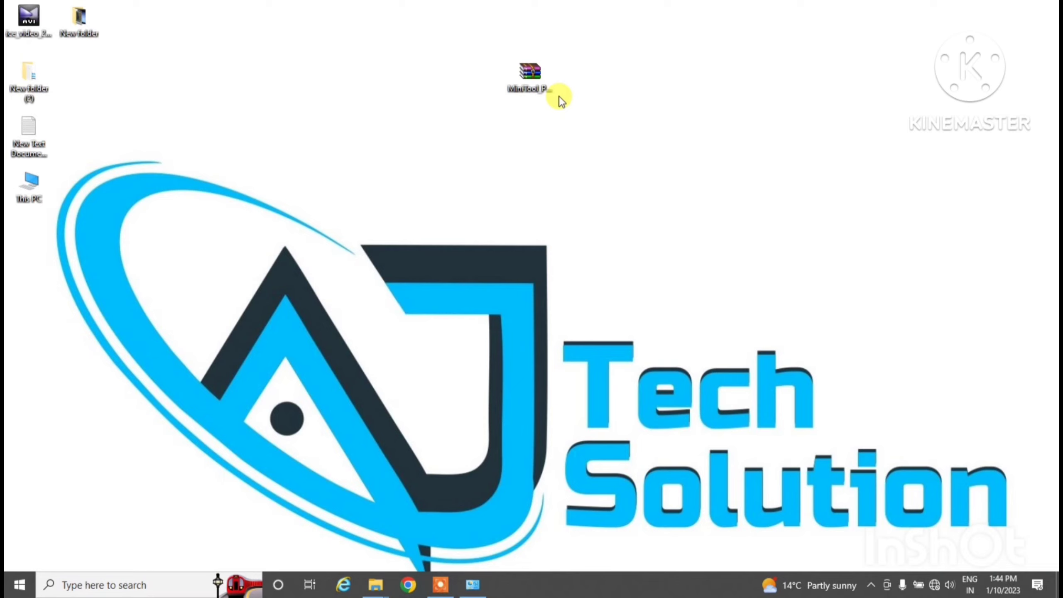
{"action": "left_click", "coordinate": [545, 85]}
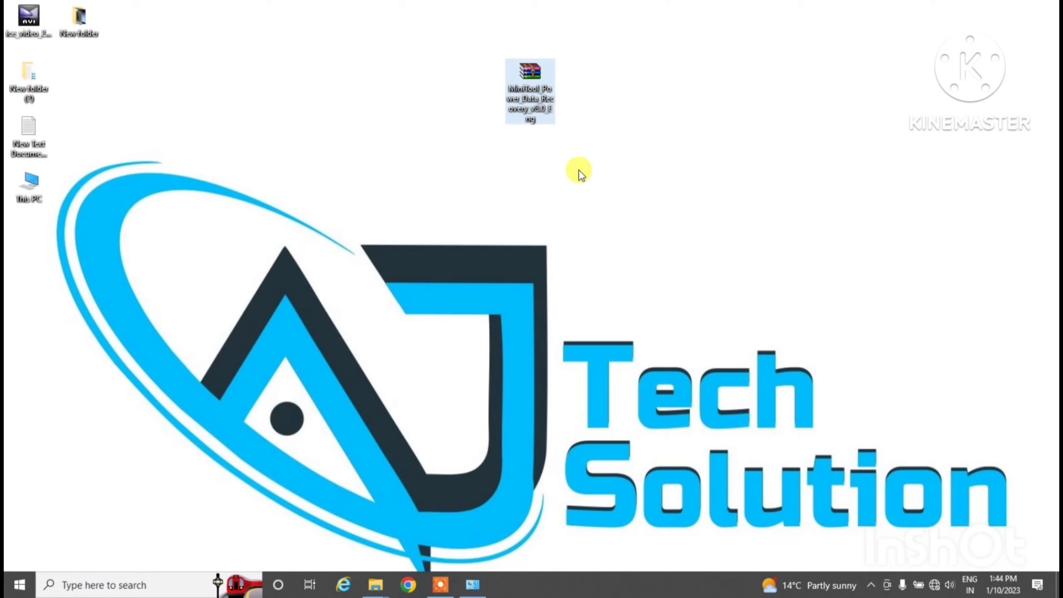
{"action": "left_click_drag", "start_coordinate": [525, 93], "coordinate": [405, 98]}
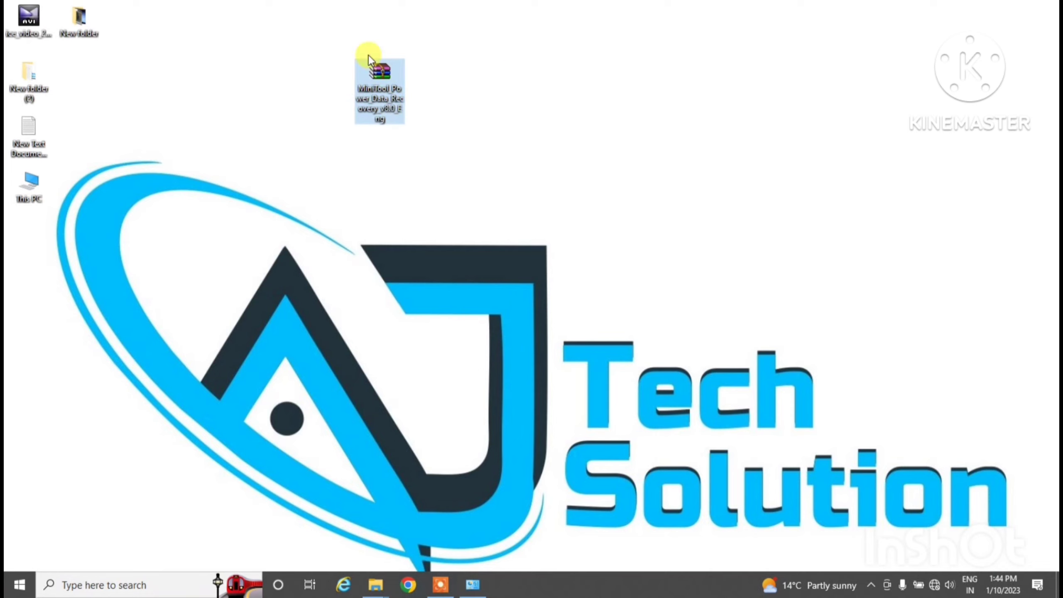
Extract Here the MiniTool archive with its password, then move the new folder to the top middle
{"action": "right_click", "coordinate": [380, 88]}
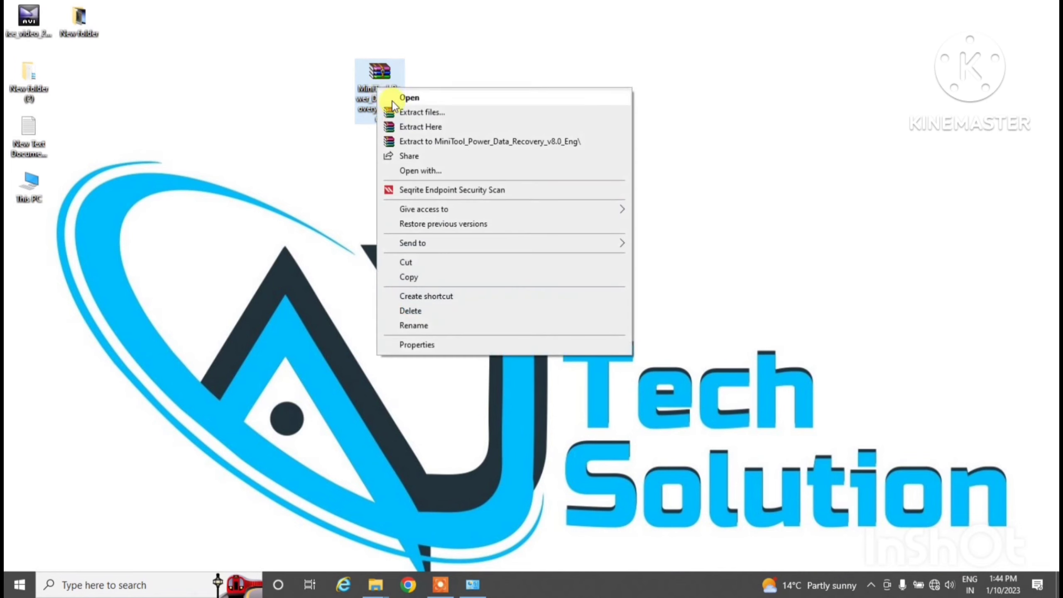
{"action": "left_click", "coordinate": [420, 127]}
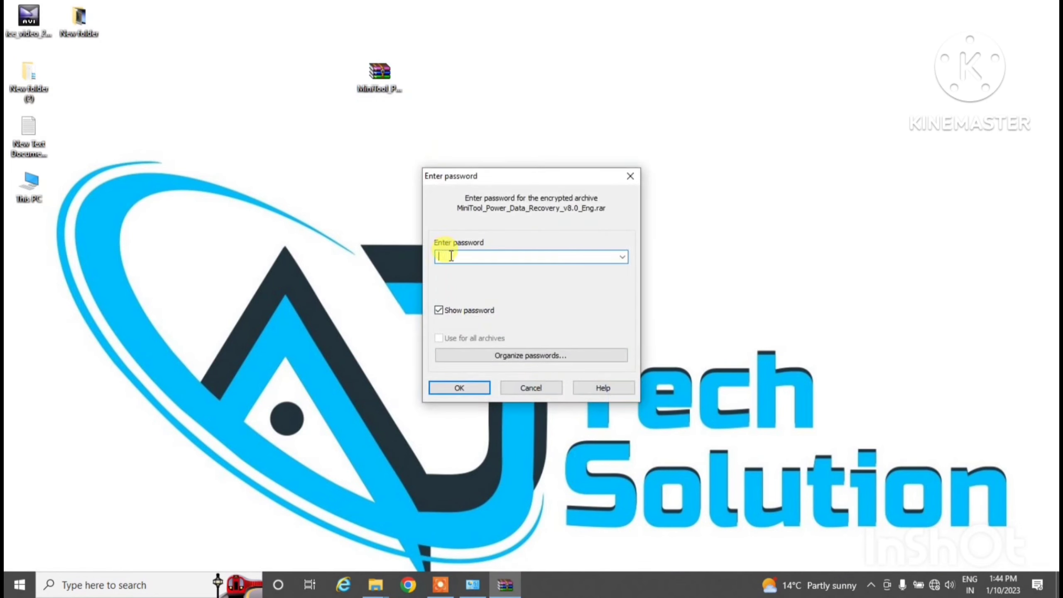
{"action": "type", "text": "123"}
{"action": "left_click", "coordinate": [453, 391]}
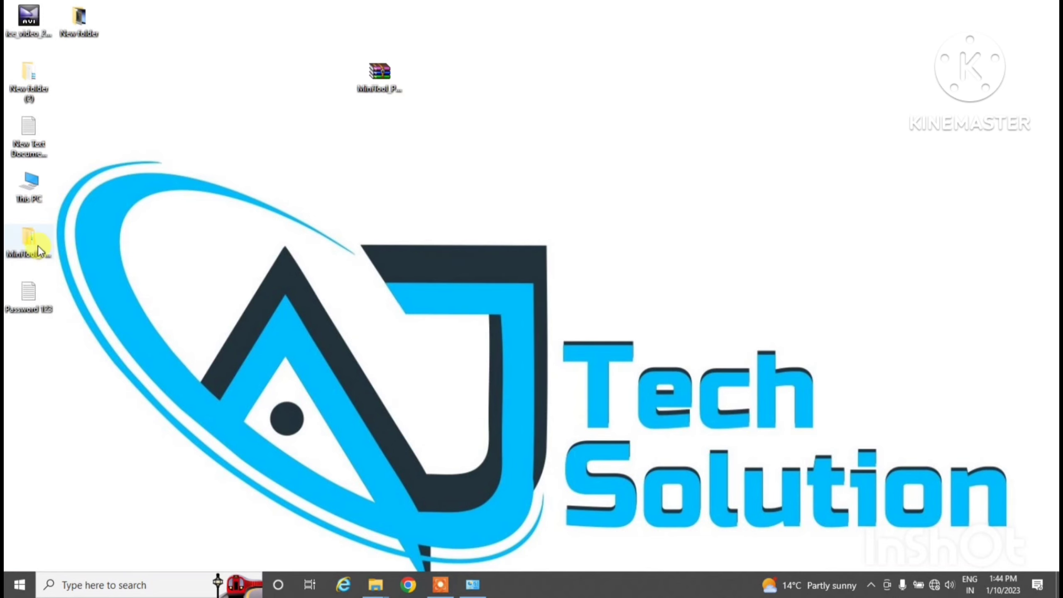
{"action": "left_click_drag", "start_coordinate": [39, 246], "coordinate": [626, 99]}
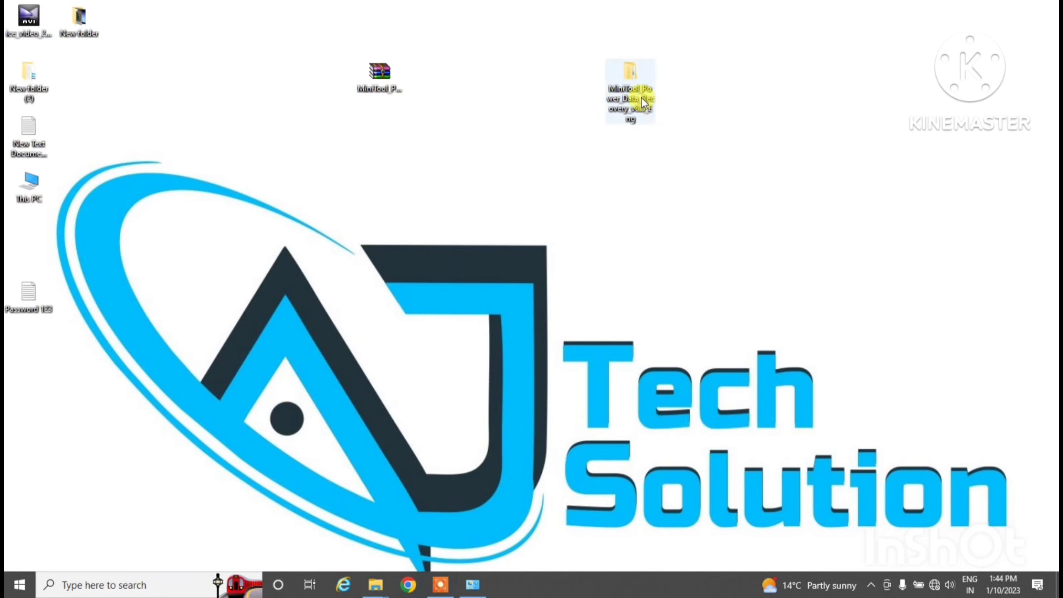
Open MiniTool_Power_Data_Recovery_v8.0_Eng and run pdr8 as administrator, allowing SmartScreen and UAC
{"action": "double_click", "coordinate": [628, 117]}
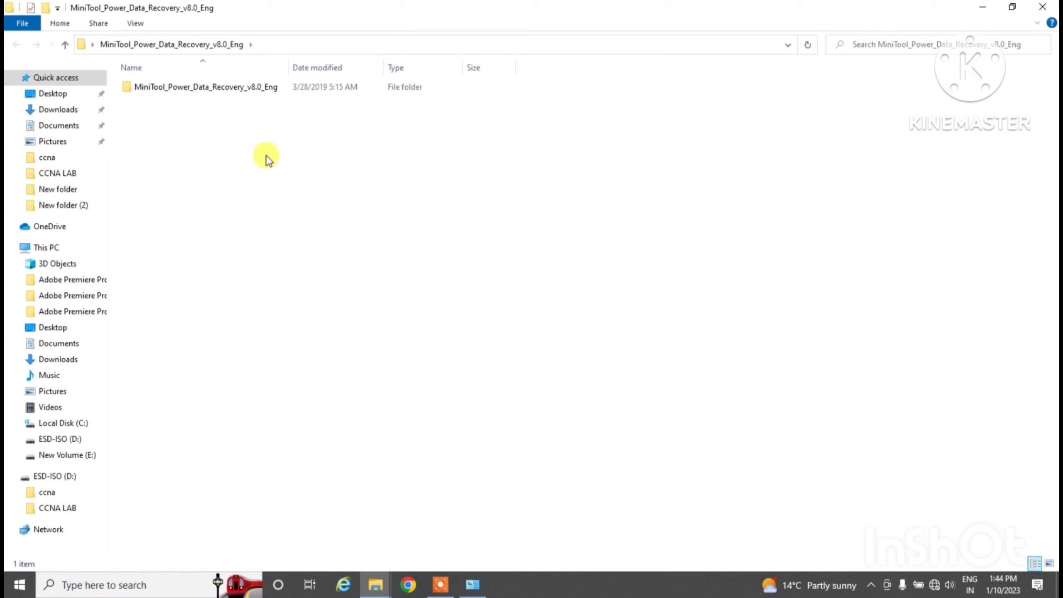
{"action": "double_click", "coordinate": [208, 88]}
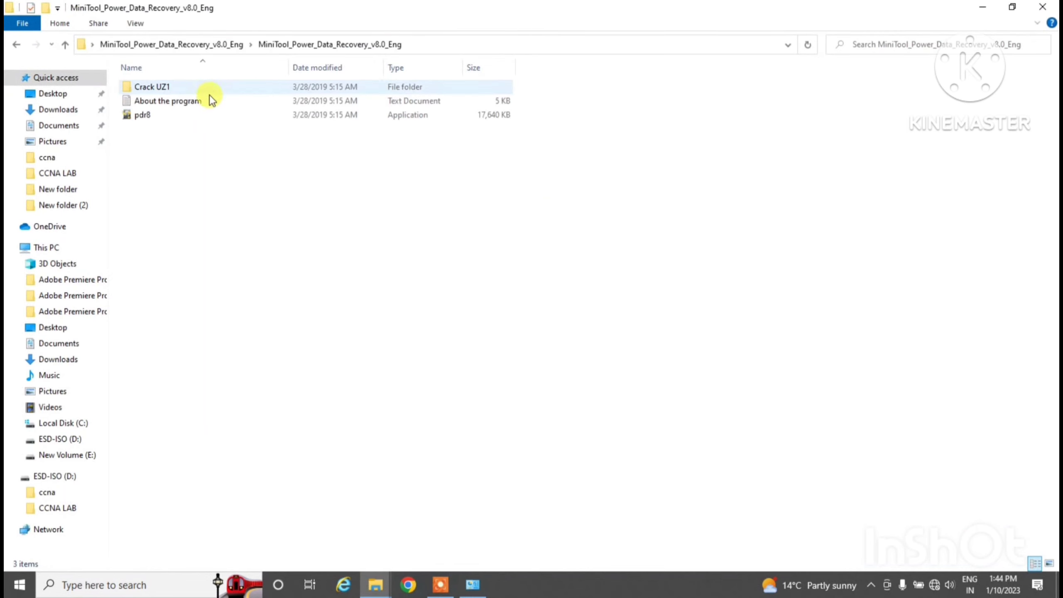
{"action": "left_click", "coordinate": [160, 118]}
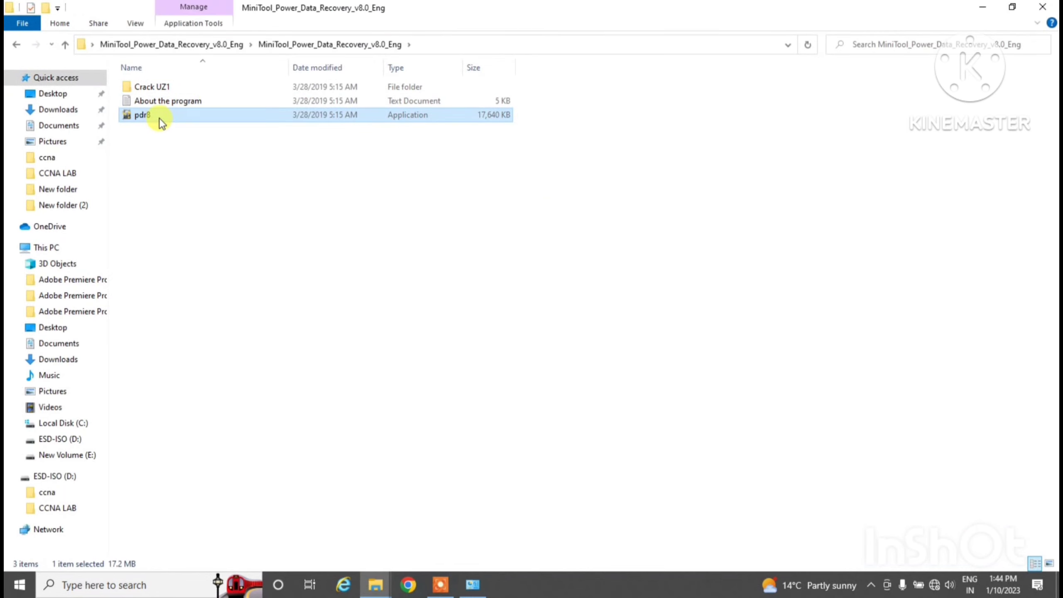
{"action": "right_click", "coordinate": [160, 118]}
{"action": "left_click", "coordinate": [183, 141]}
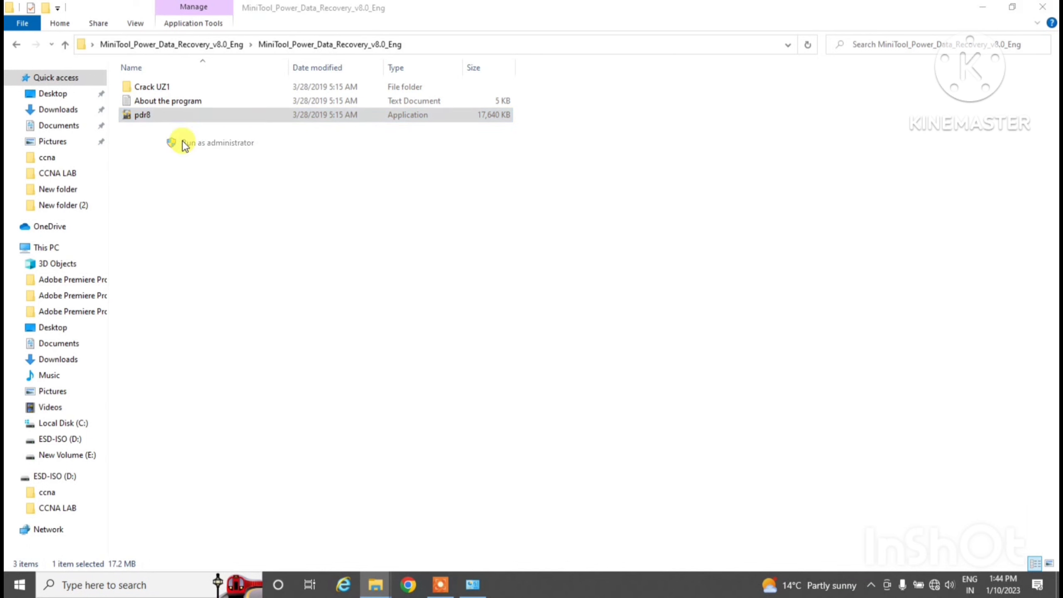
{"action": "left_click", "coordinate": [588, 414]}
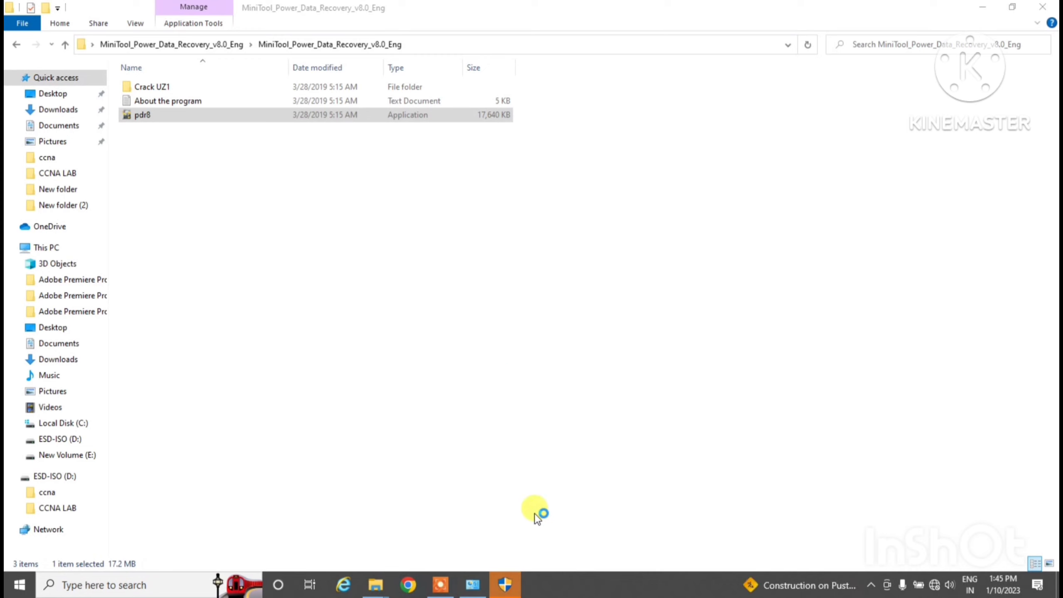
{"action": "left_click", "coordinate": [523, 587]}
{"action": "left_click", "coordinate": [486, 385]}
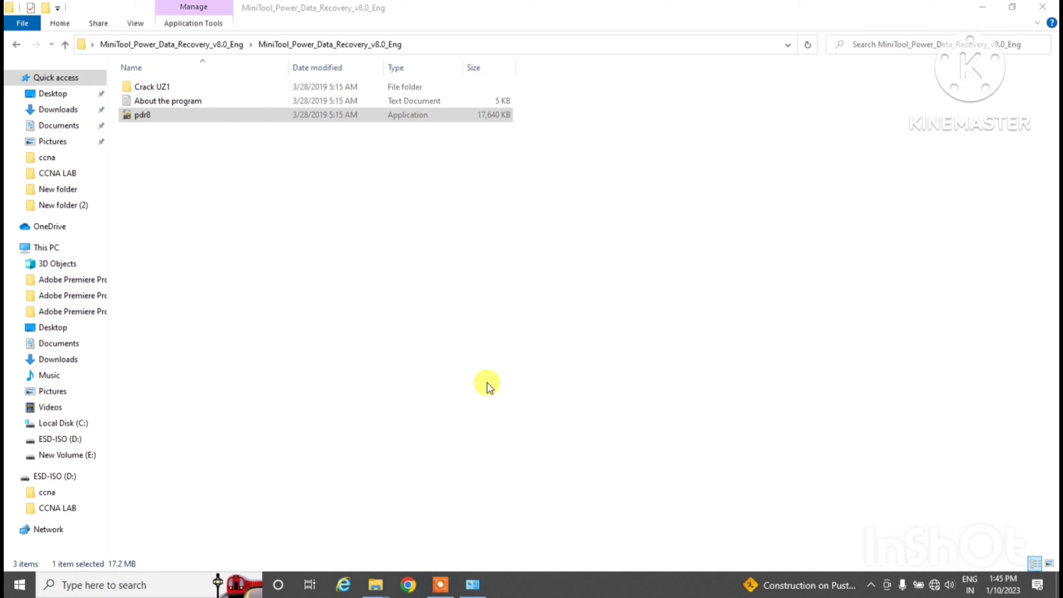
Accept the agreement, install to C:\Program Files\MiniToolPowerDataRecovery with a desktop shortcut, and launch it
{"action": "left_click", "coordinate": [602, 399]}
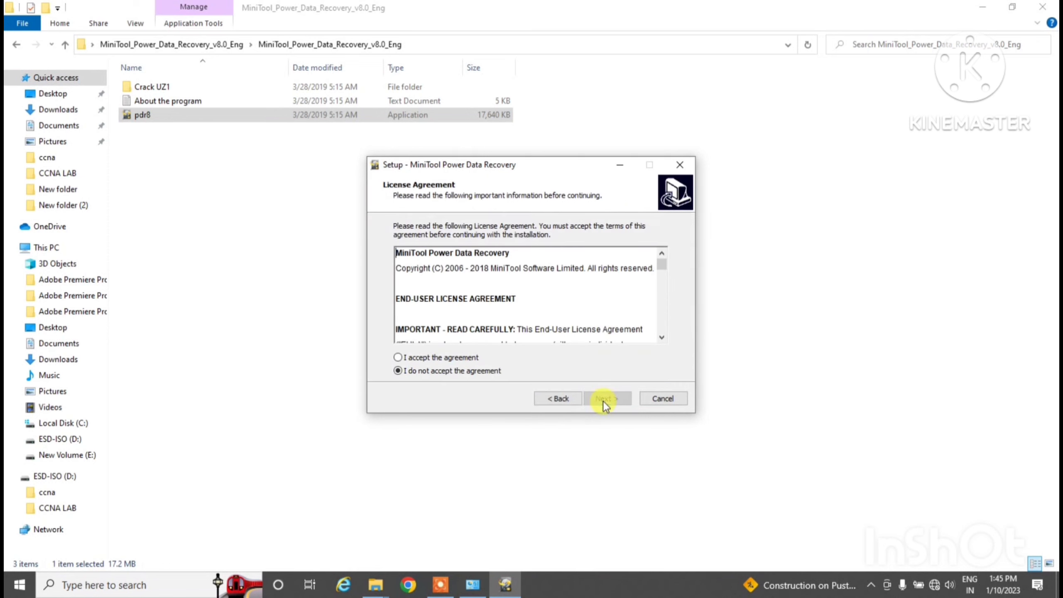
{"action": "left_click", "coordinate": [450, 356]}
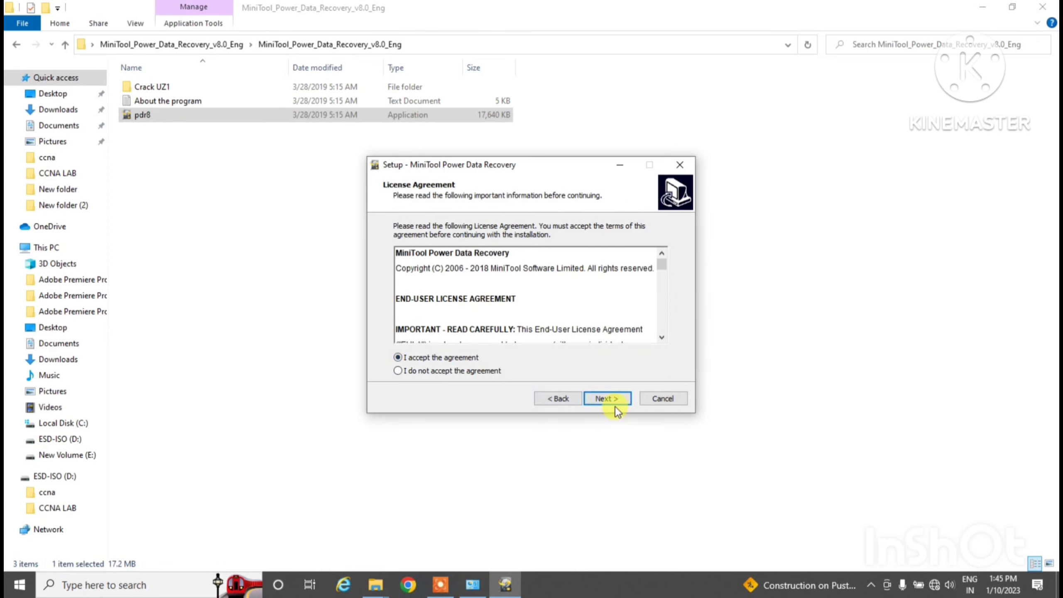
{"action": "left_click", "coordinate": [607, 400]}
{"action": "left_click", "coordinate": [605, 401]}
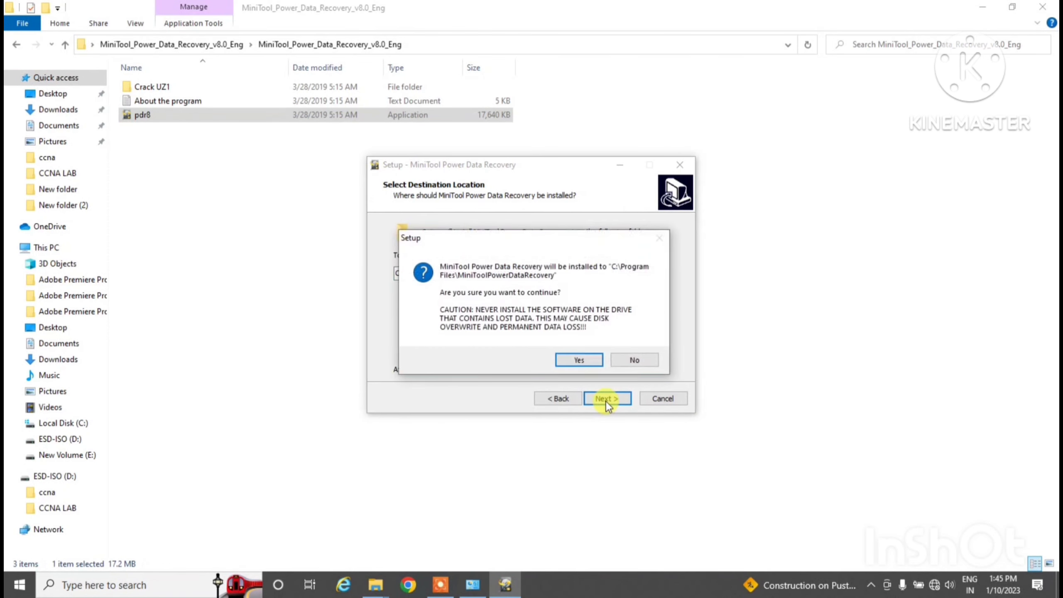
{"action": "left_click", "coordinate": [585, 361]}
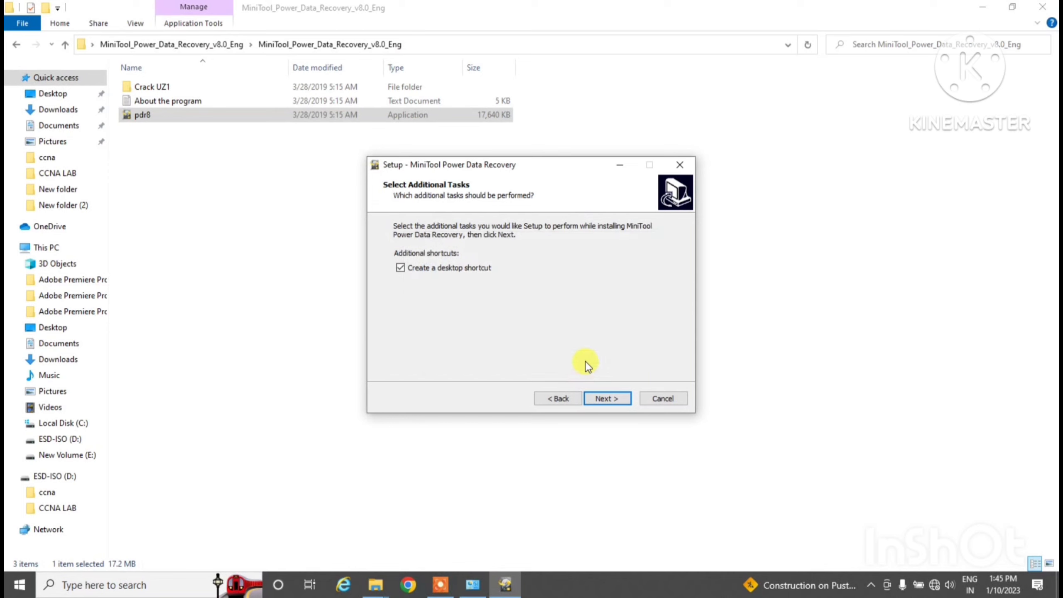
{"action": "left_click", "coordinate": [607, 400]}
{"action": "left_click", "coordinate": [608, 400]}
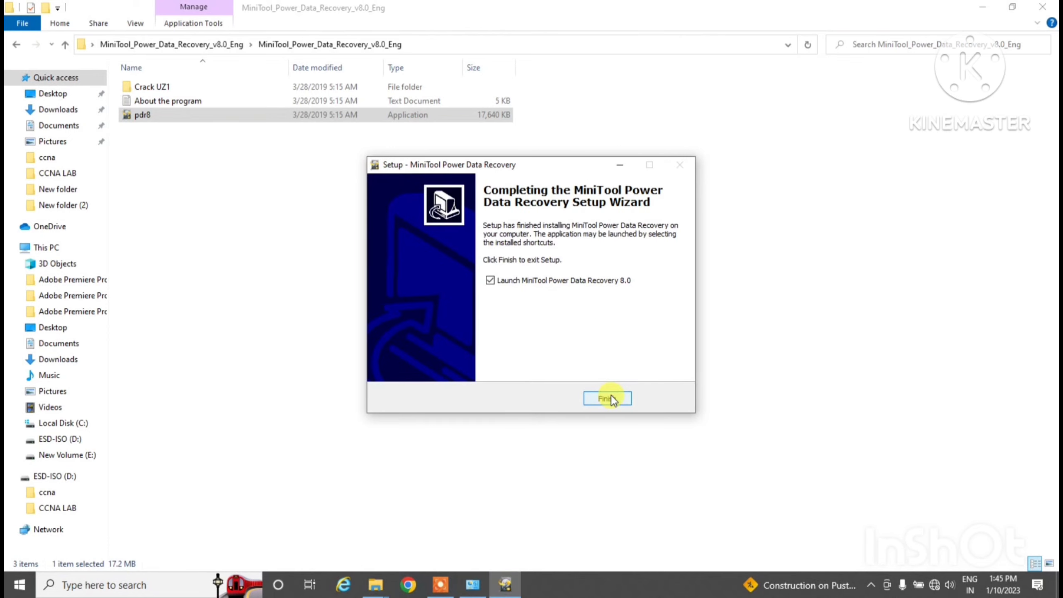
{"action": "left_click", "coordinate": [620, 399]}
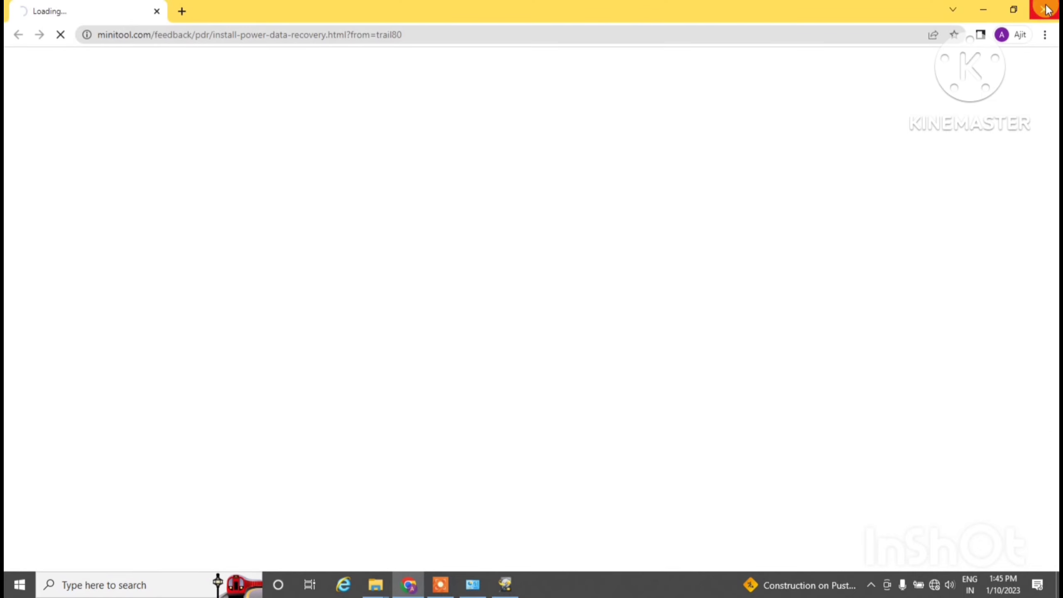
Close the Chrome feedback page and reposition the MiniTool Power Data Recovery window
{"action": "left_click", "coordinate": [1047, 9]}
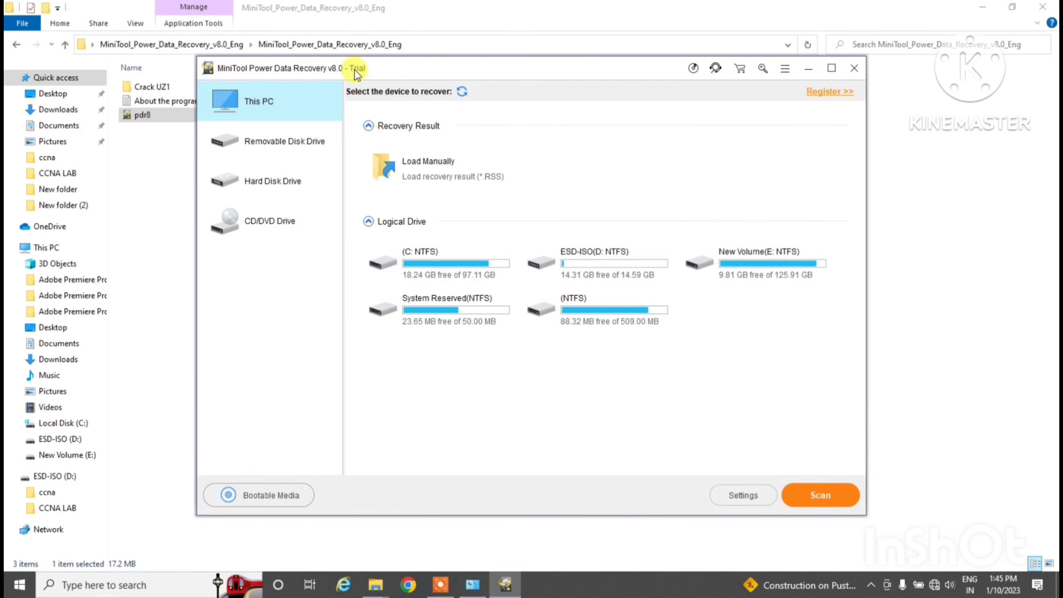
{"action": "left_click_drag", "start_coordinate": [370, 70], "coordinate": [417, 105]}
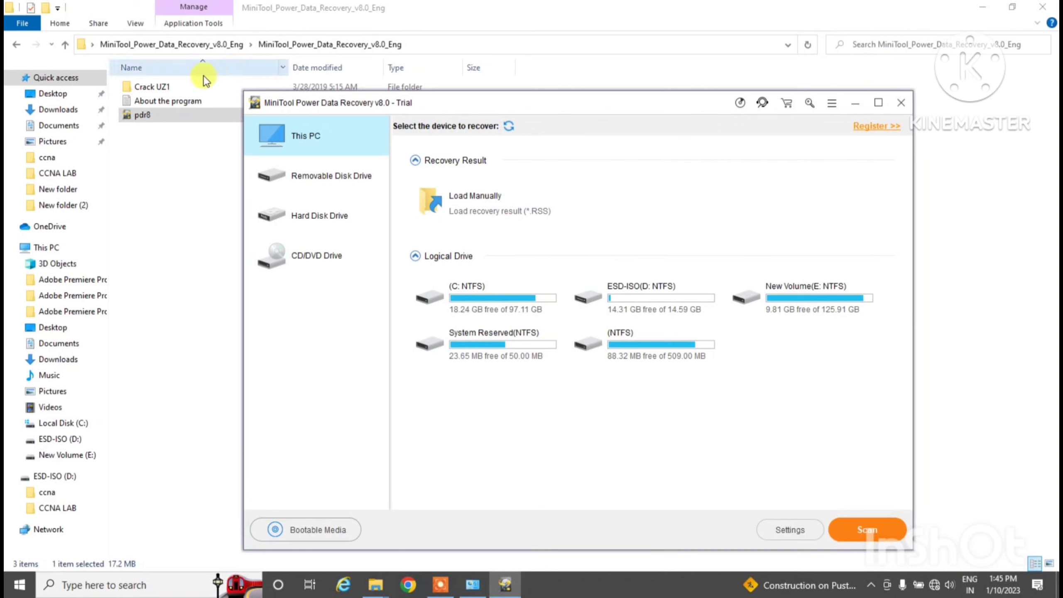
Open the Crack UZ1 folder in File Explorer and select its x64 subfolder
{"action": "left_click", "coordinate": [167, 114]}
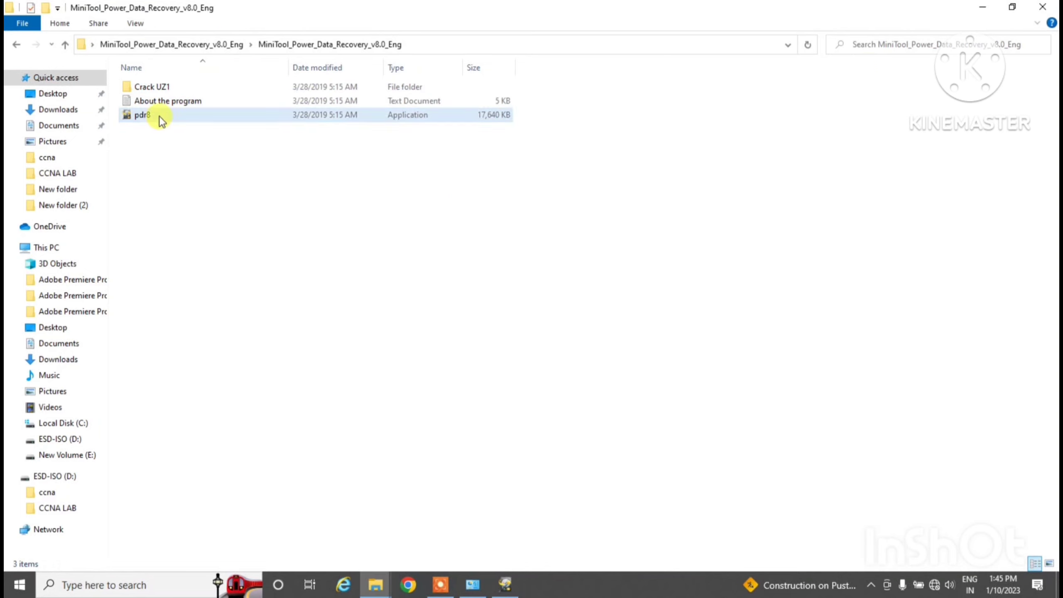
{"action": "left_click", "coordinate": [159, 88]}
{"action": "double_click", "coordinate": [155, 88]}
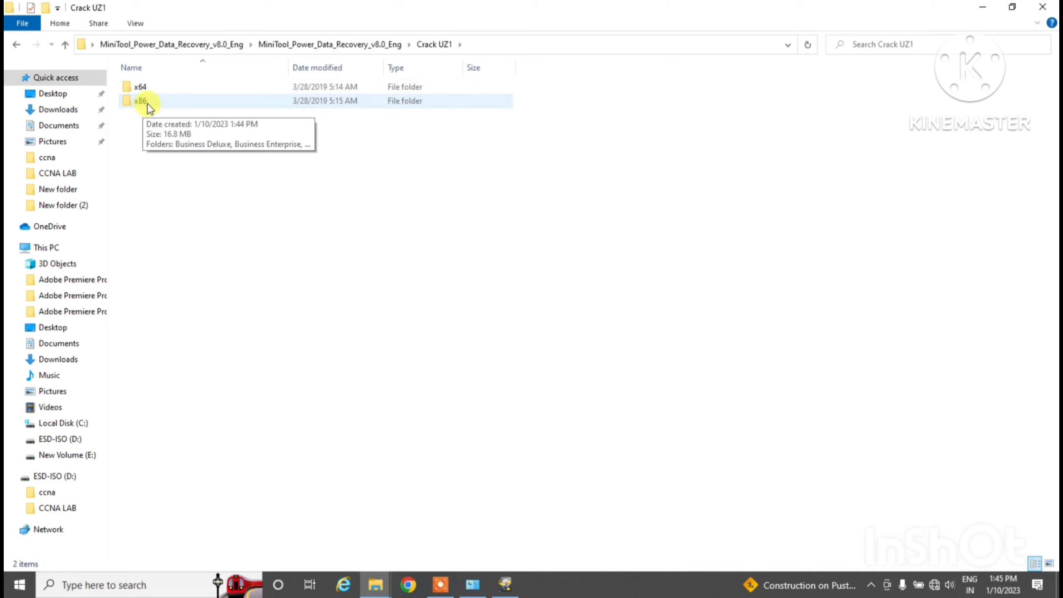
{"action": "left_click", "coordinate": [150, 86]}
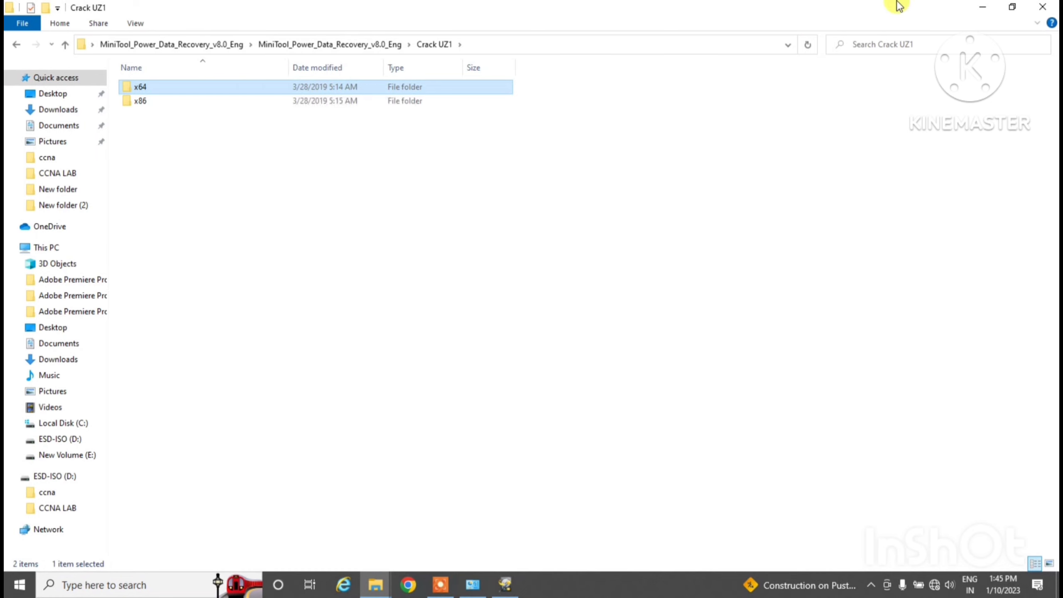
Open This PC's Properties to confirm the 64-bit system type, then close Settings
{"action": "left_click", "coordinate": [978, 6]}
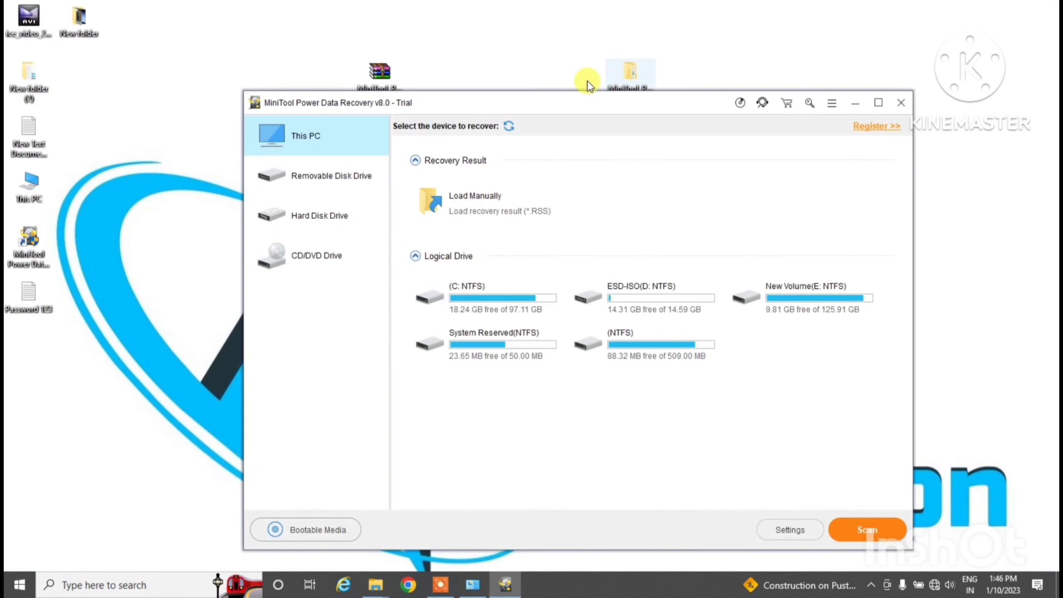
{"action": "left_click", "coordinate": [40, 194]}
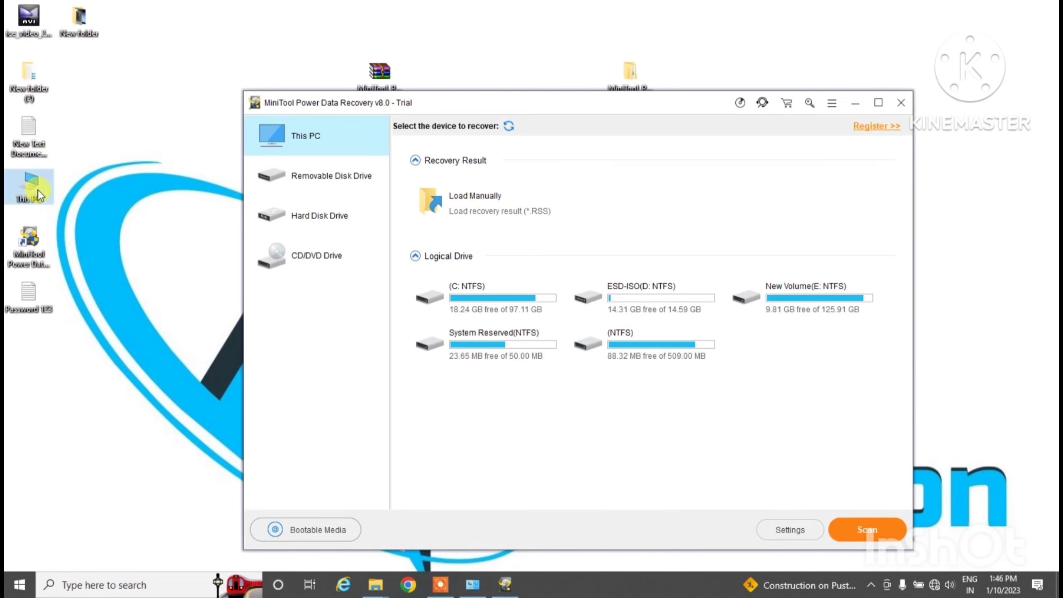
{"action": "right_click", "coordinate": [39, 195]}
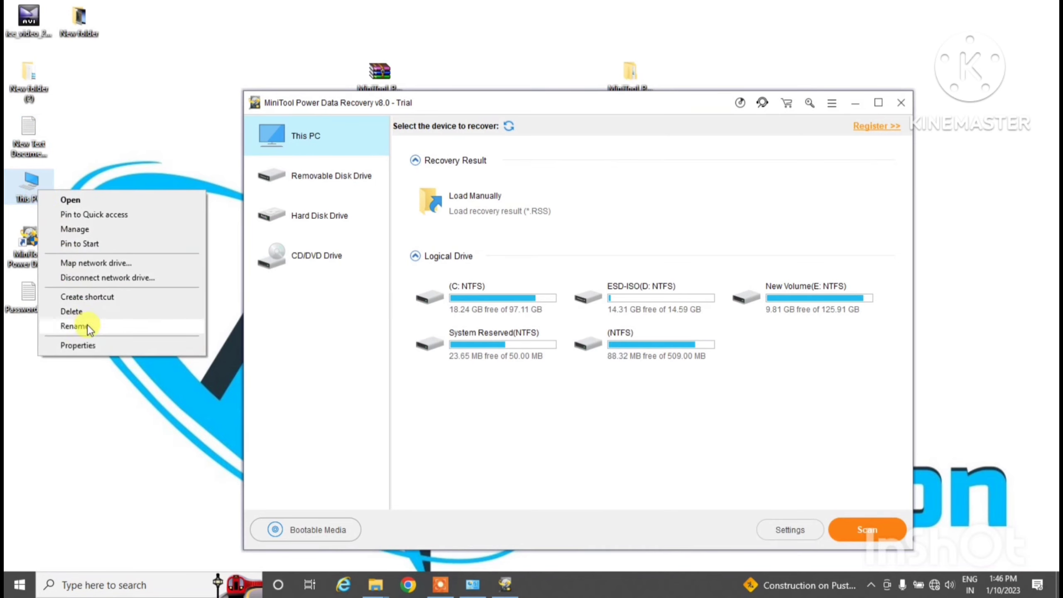
{"action": "left_click", "coordinate": [83, 346]}
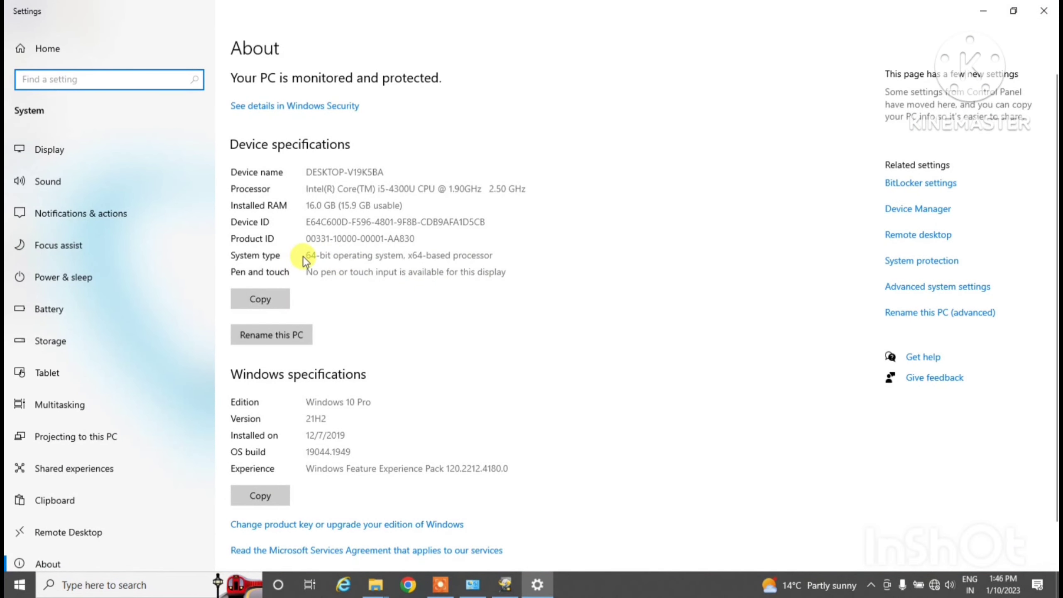
{"action": "left_click_drag", "start_coordinate": [332, 253], "coordinate": [290, 240]}
{"action": "left_click", "coordinate": [440, 267]}
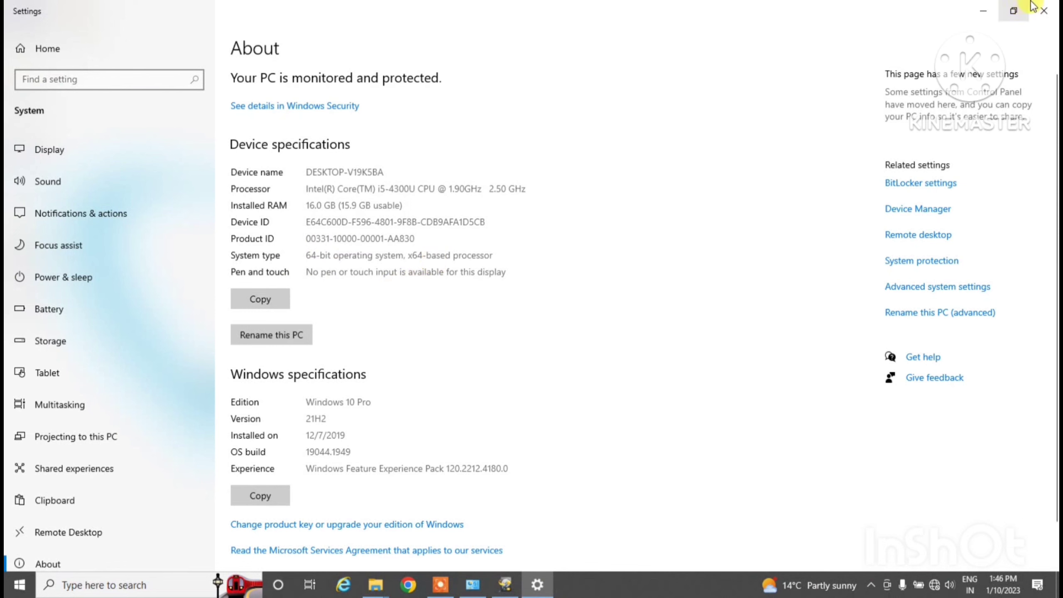
{"action": "left_click", "coordinate": [1045, 11]}
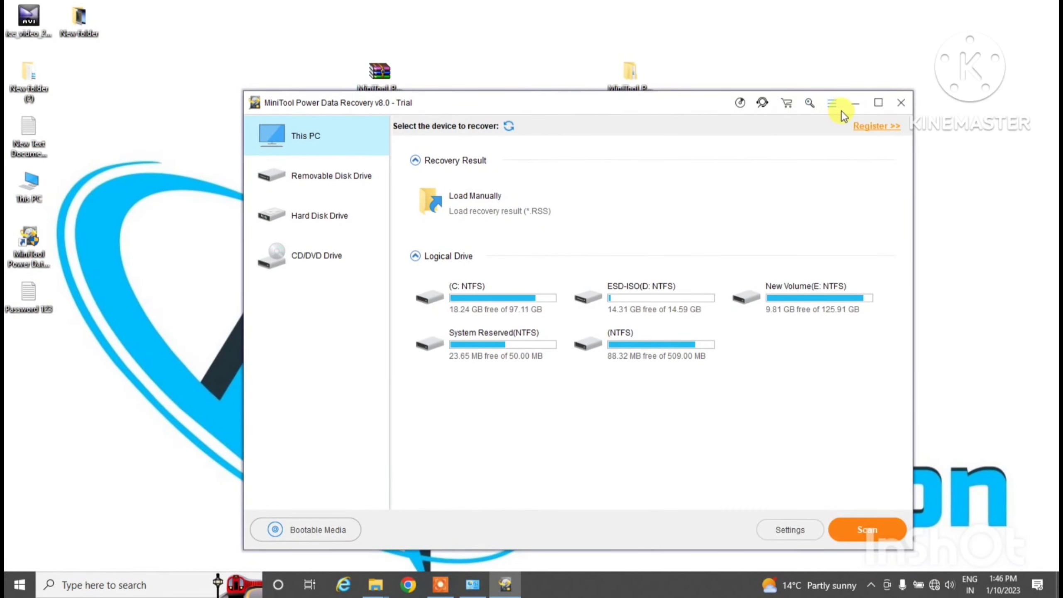
Browse into Crack UZ1, check the x64 and x86 folders, then open x64\Business Technician
{"action": "left_click", "coordinate": [855, 103]}
{"action": "double_click", "coordinate": [635, 86]}
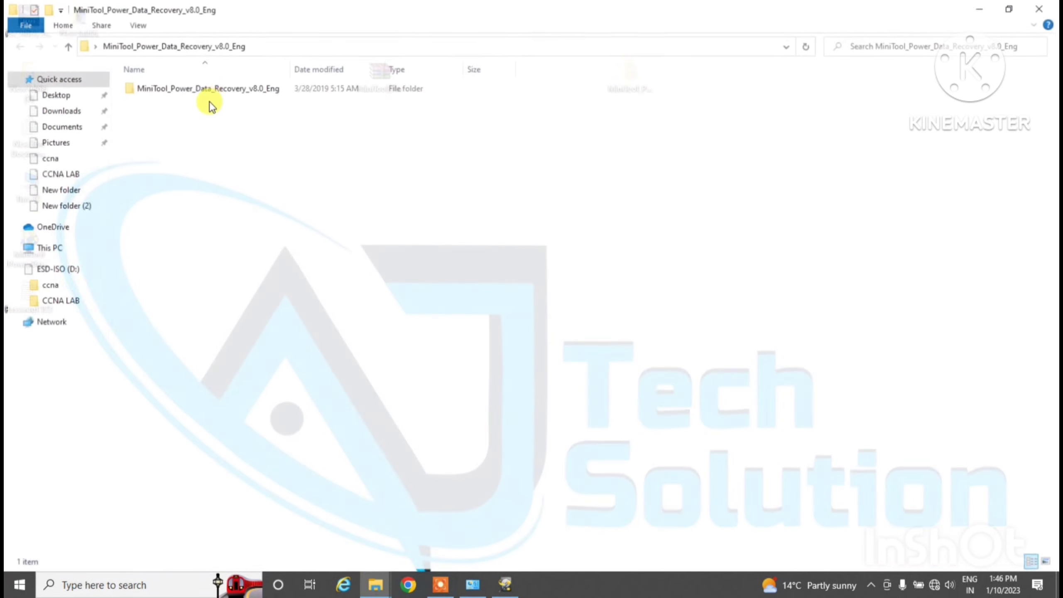
{"action": "left_click", "coordinate": [156, 88]}
{"action": "double_click", "coordinate": [156, 88]}
{"action": "double_click", "coordinate": [156, 88]}
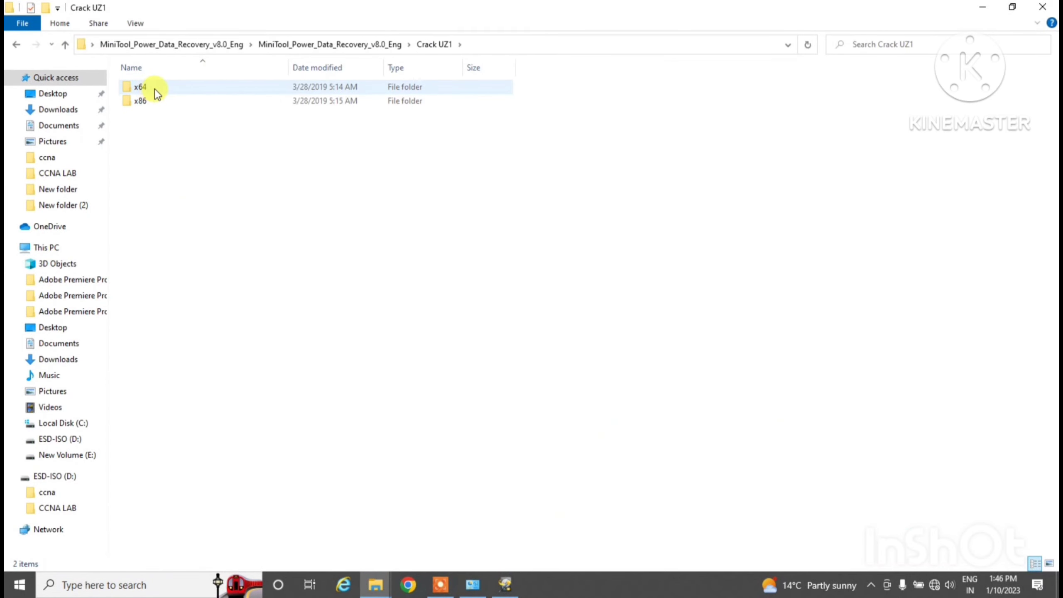
{"action": "double_click", "coordinate": [154, 88]}
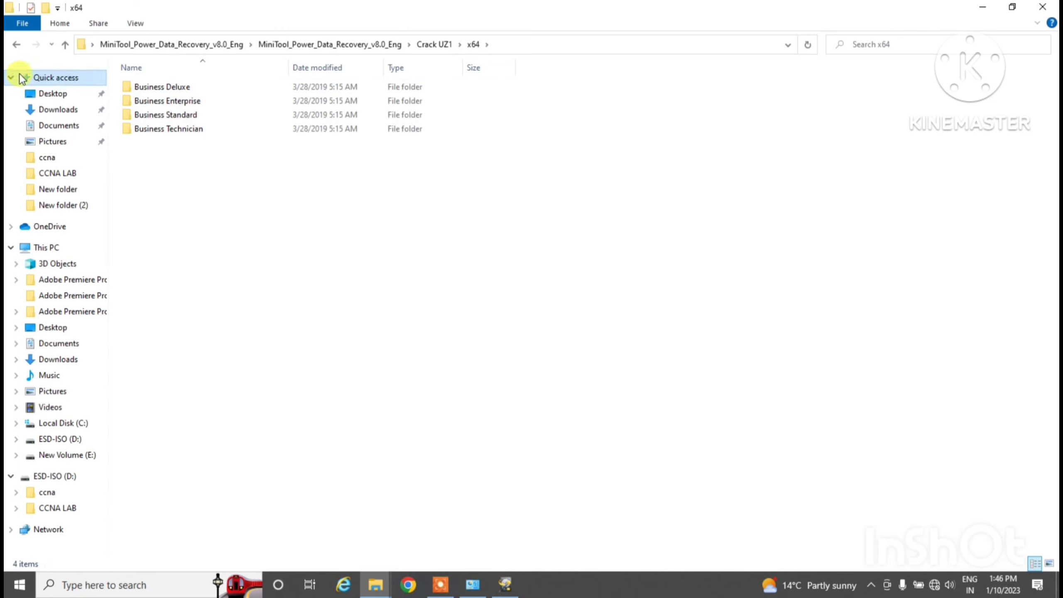
{"action": "left_click", "coordinate": [12, 45]}
{"action": "double_click", "coordinate": [133, 104]}
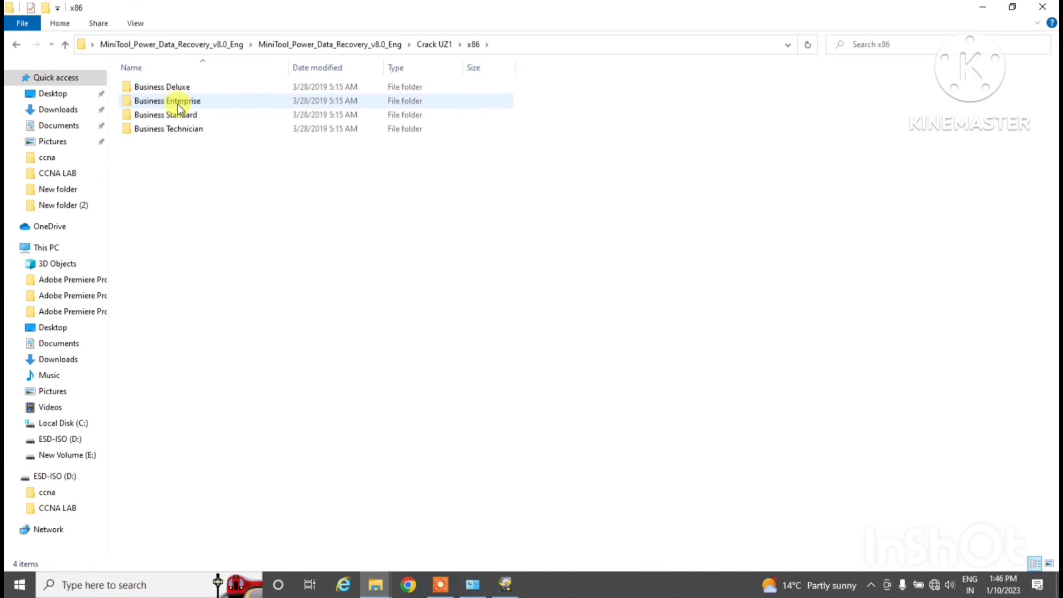
{"action": "left_click", "coordinate": [15, 45]}
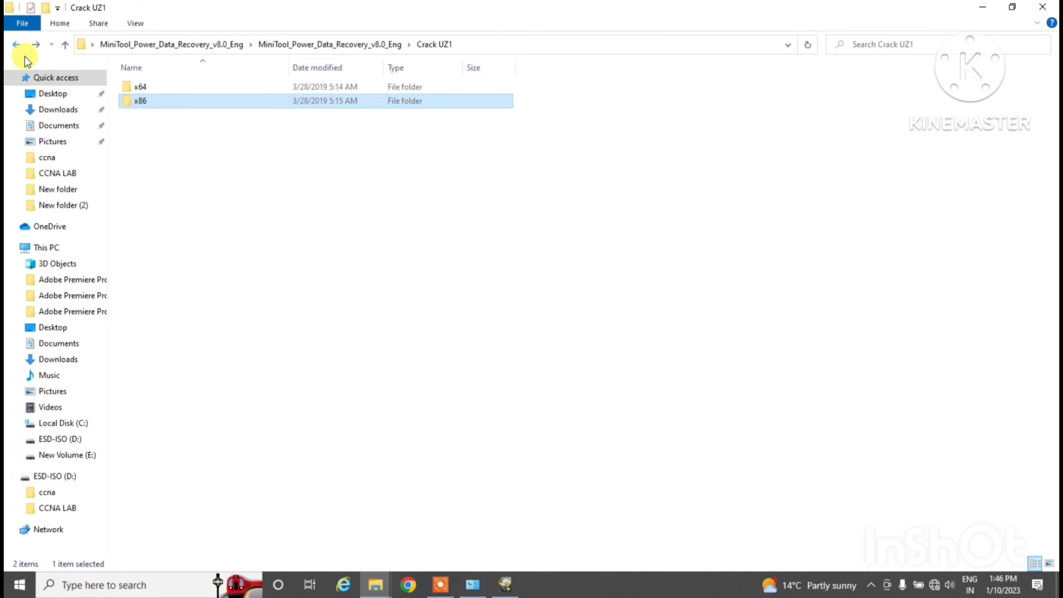
{"action": "left_click", "coordinate": [153, 91]}
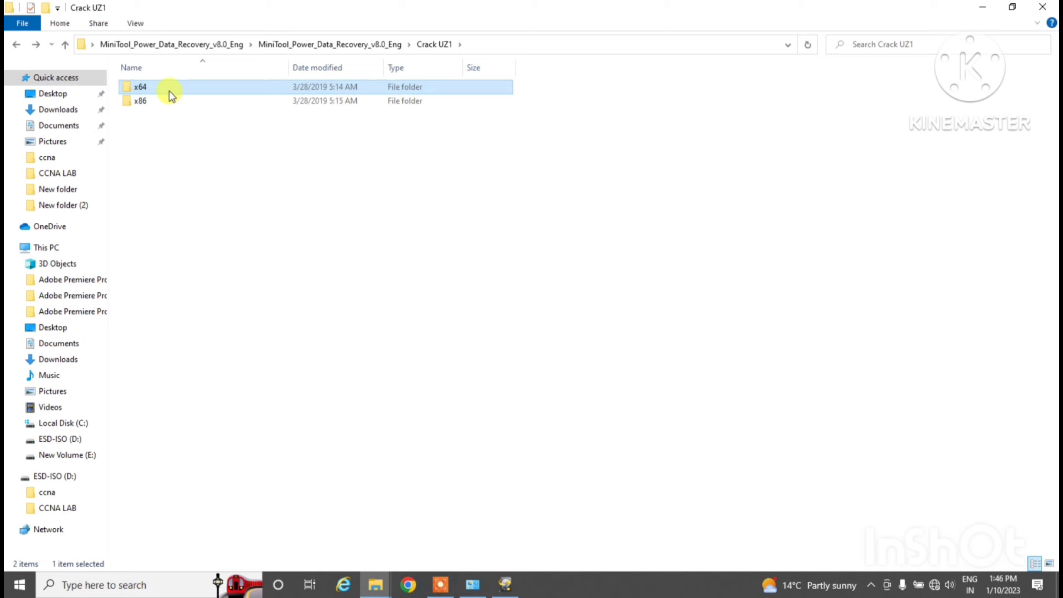
{"action": "double_click", "coordinate": [170, 89]}
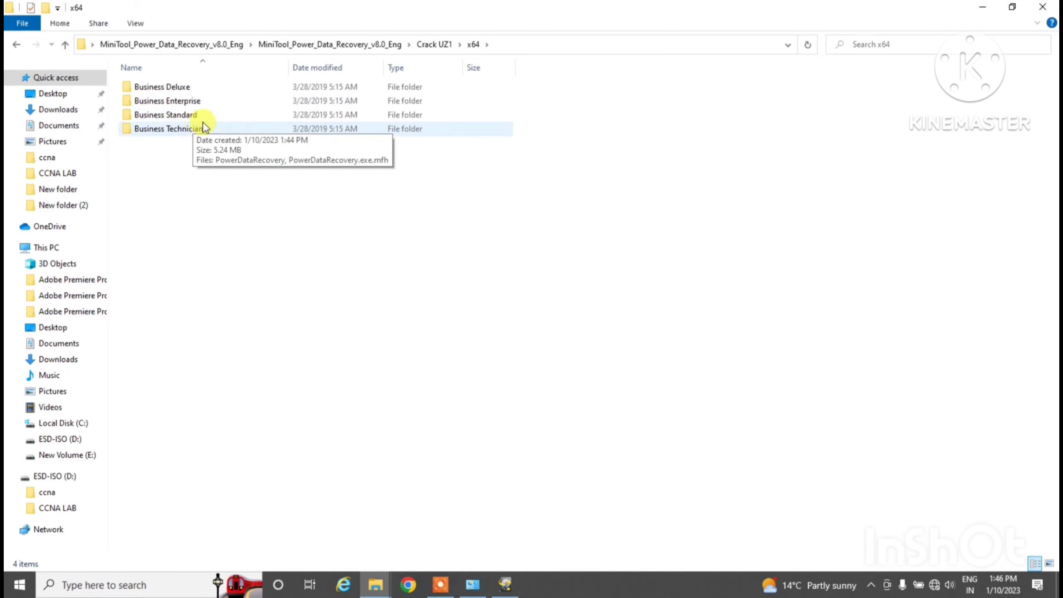
{"action": "double_click", "coordinate": [195, 131]}
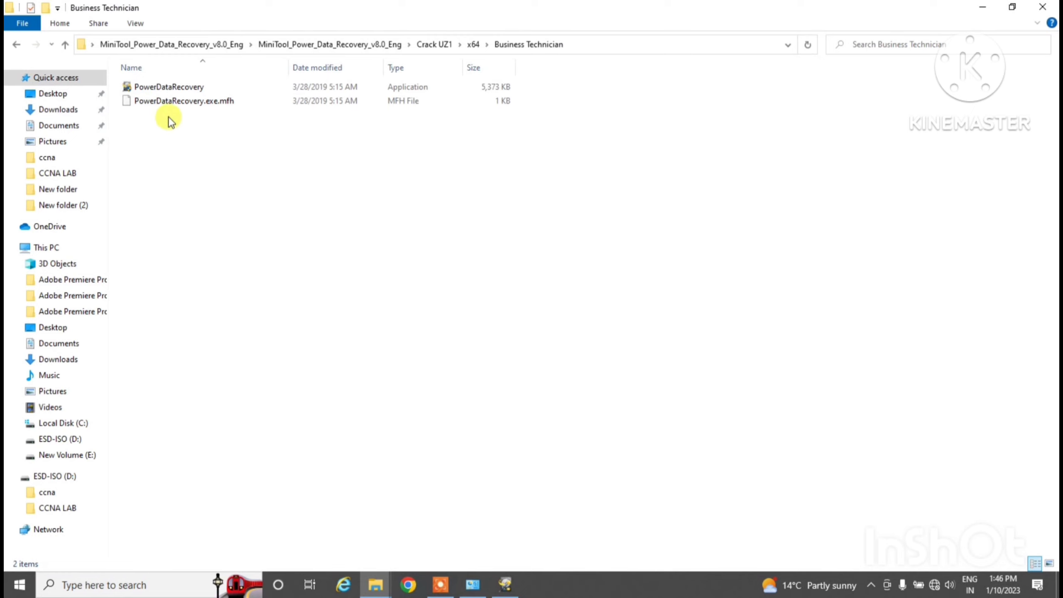
Copy PowerDataRecovery and PowerDataRecovery.exe.mfh, then close the Explorer window
{"action": "left_click_drag", "start_coordinate": [183, 135], "coordinate": [168, 87]}
{"action": "right_click", "coordinate": [168, 87]}
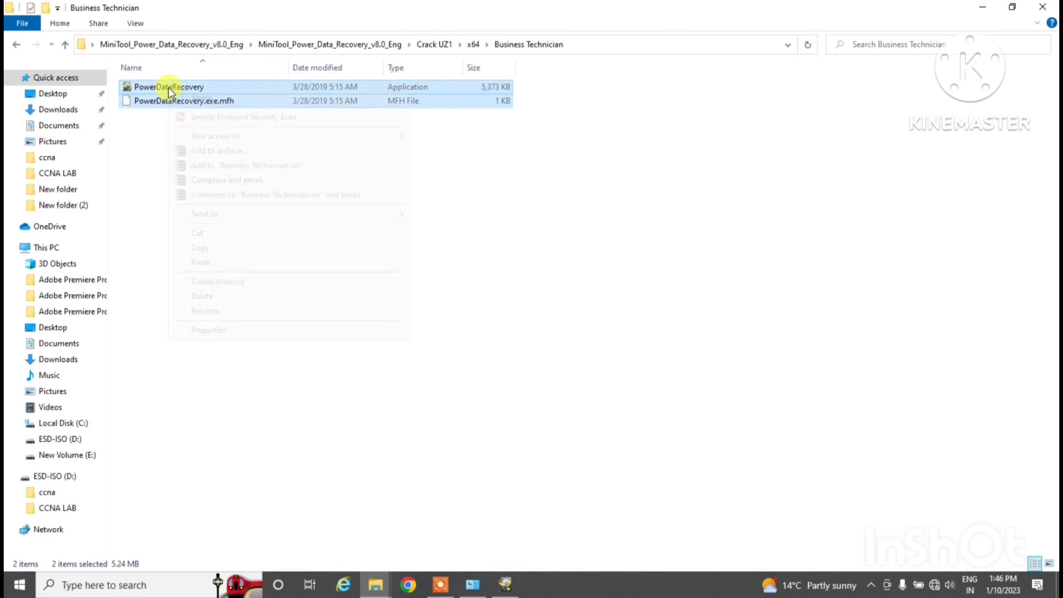
{"action": "left_click", "coordinate": [211, 251]}
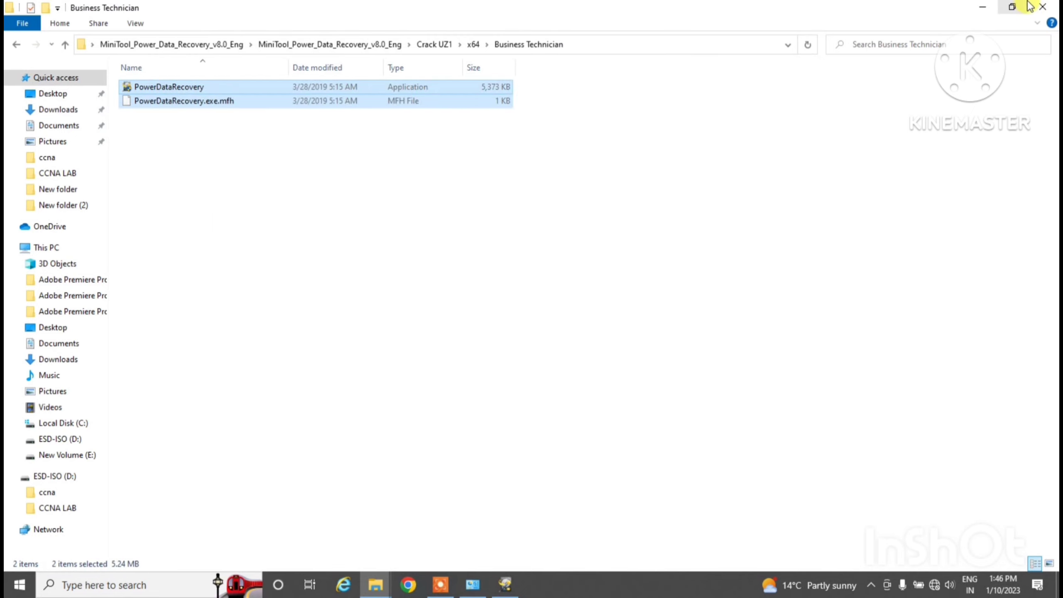
{"action": "left_click", "coordinate": [1044, 7]}
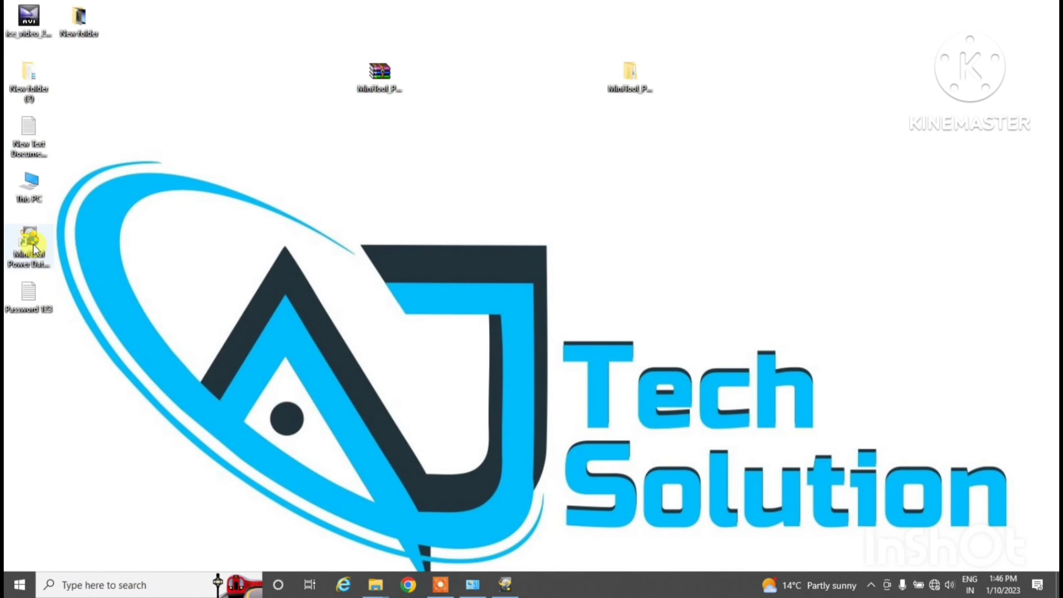
Open the MiniTool Power Data Recovery shortcut's file location in Program Files
{"action": "left_click_drag", "start_coordinate": [28, 245], "coordinate": [633, 202]}
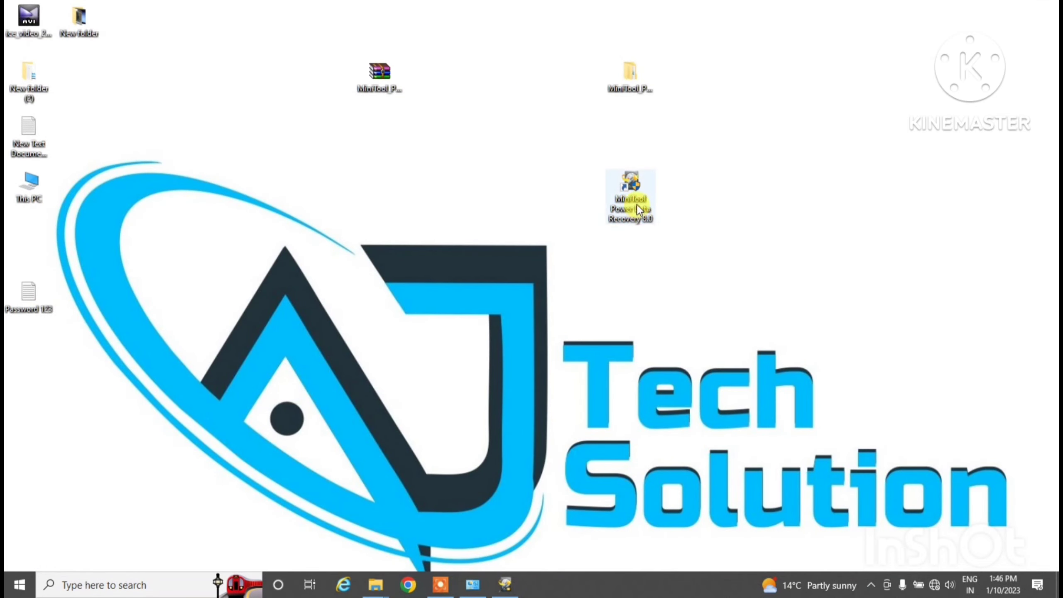
{"action": "right_click", "coordinate": [638, 199]}
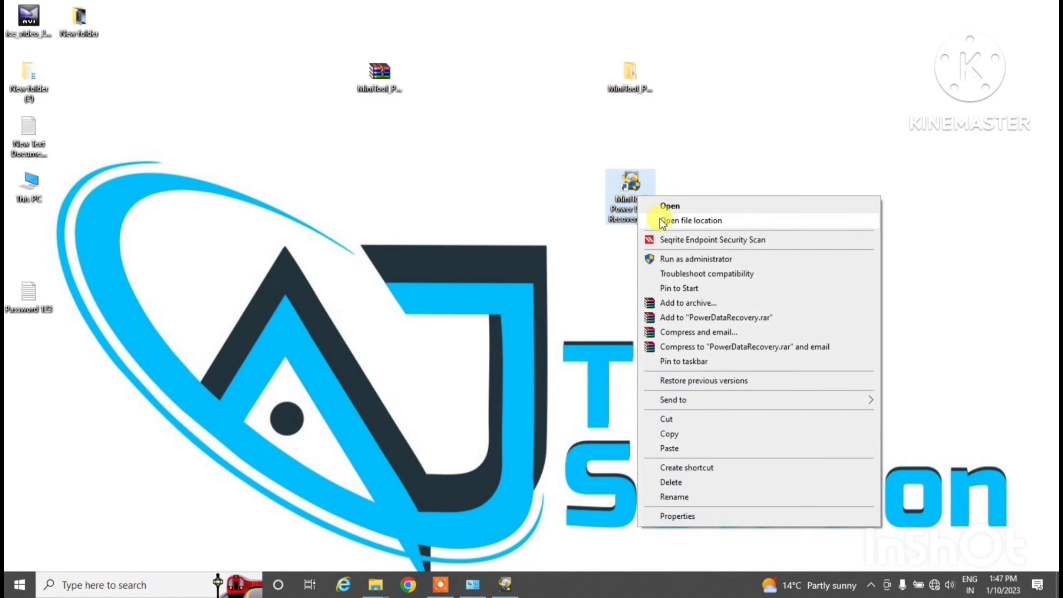
{"action": "left_click", "coordinate": [707, 221]}
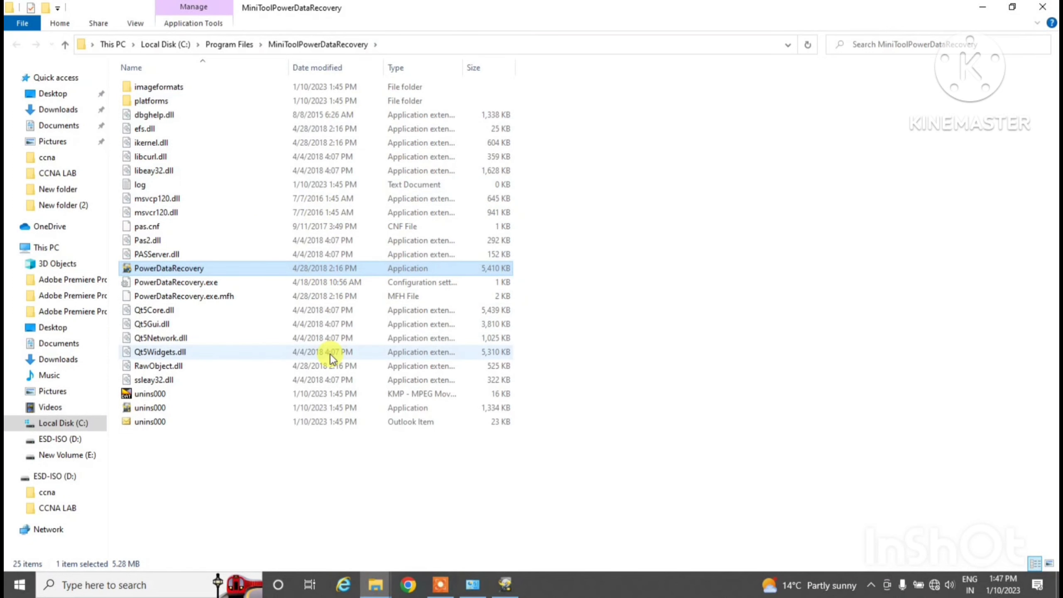
Paste the two PowerDataRecovery files, choosing Replace, retry the blocked copy, then cancel at the folder-in-use error
{"action": "left_click", "coordinate": [708, 201]}
{"action": "right_click", "coordinate": [706, 195]}
{"action": "left_click", "coordinate": [739, 280]}
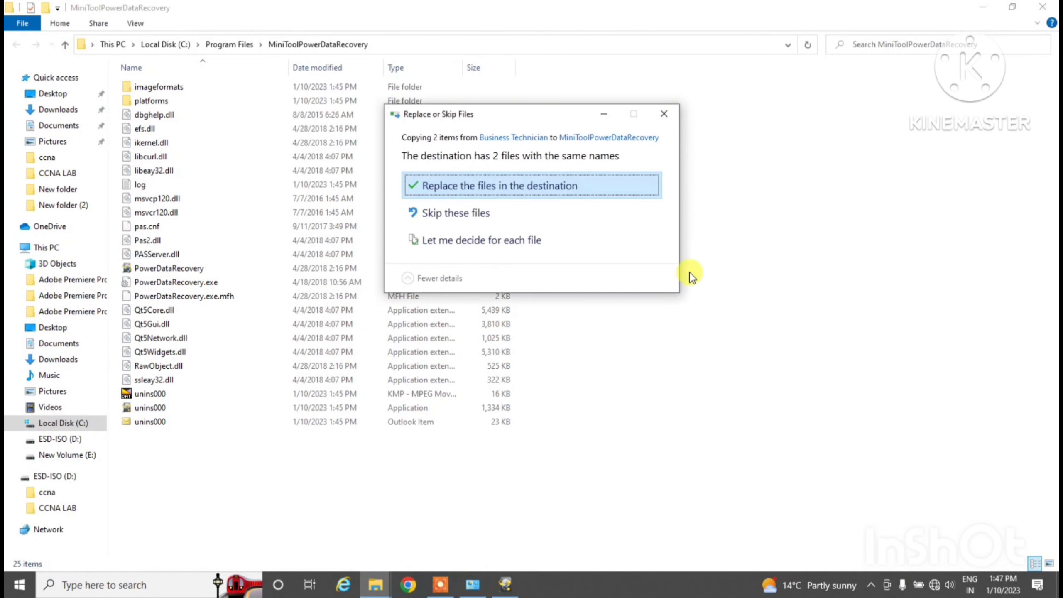
{"action": "left_click", "coordinate": [502, 190]}
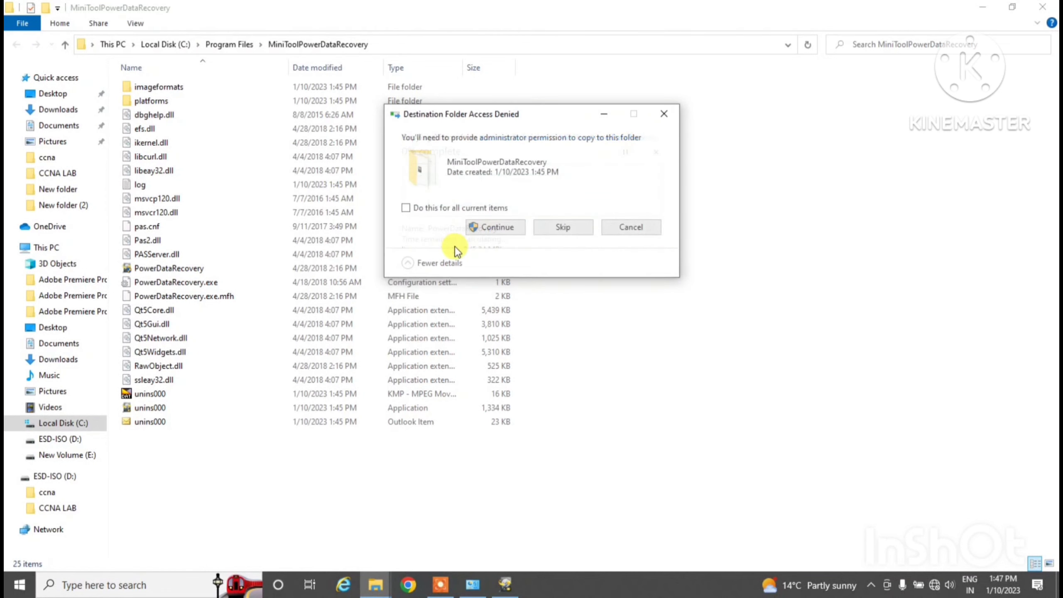
{"action": "left_click", "coordinate": [487, 232]}
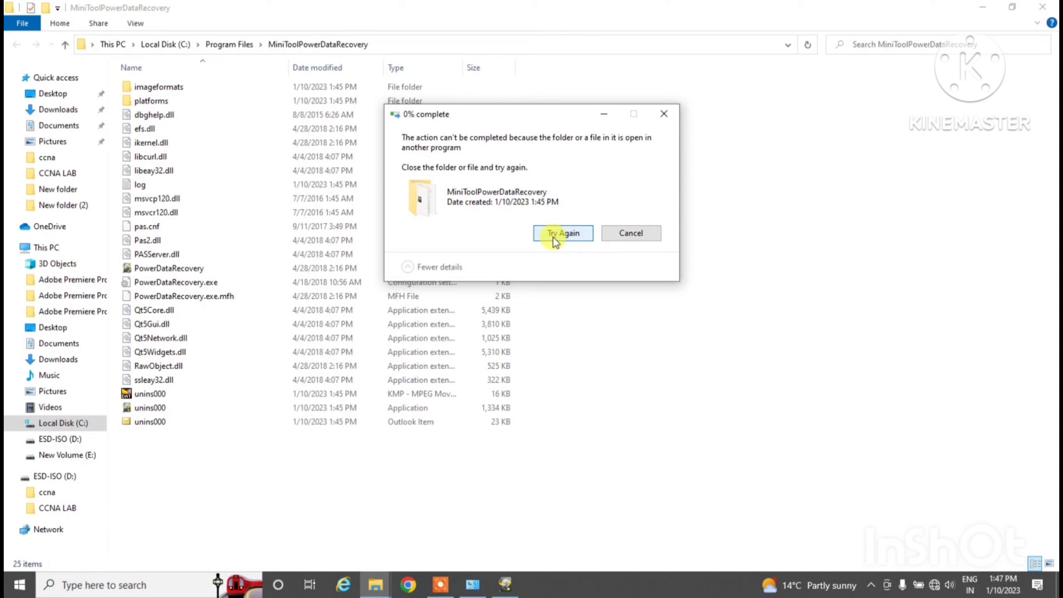
{"action": "left_click", "coordinate": [553, 237]}
{"action": "left_click", "coordinate": [563, 237]}
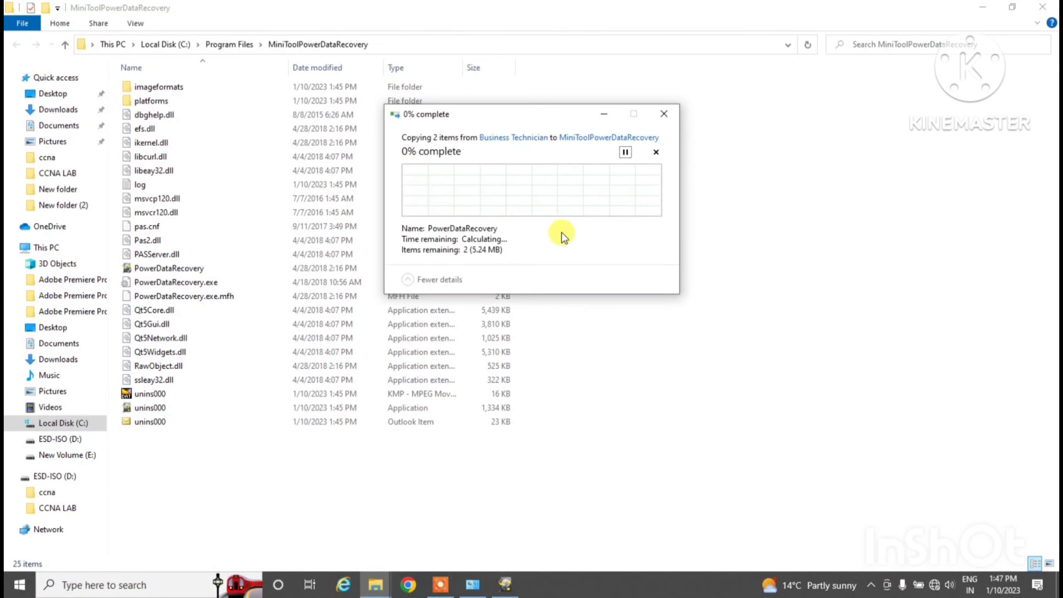
{"action": "left_click", "coordinate": [561, 233]}
{"action": "left_click", "coordinate": [556, 234]}
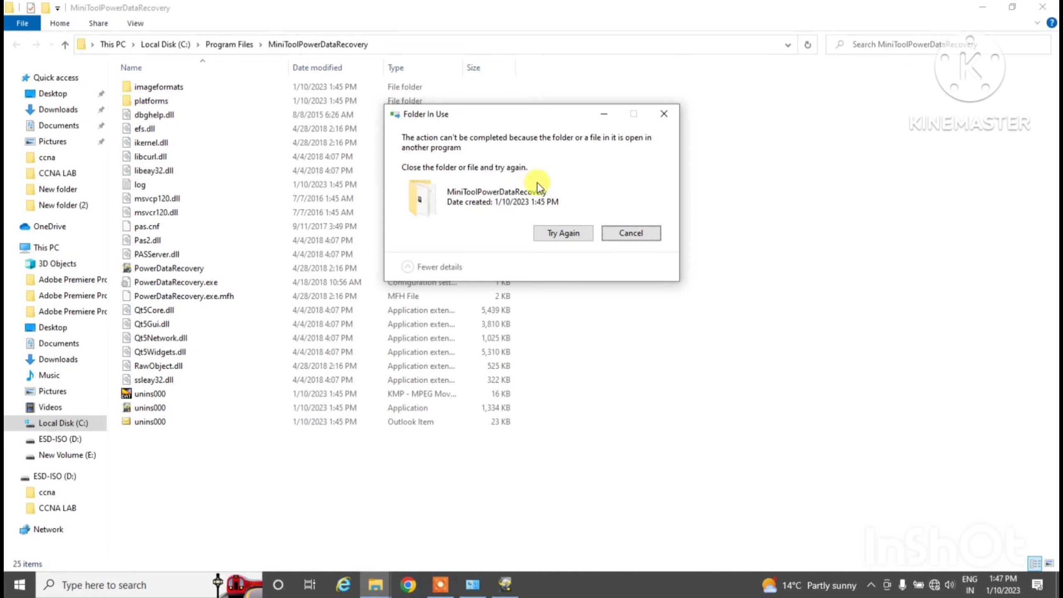
{"action": "left_click", "coordinate": [617, 231]}
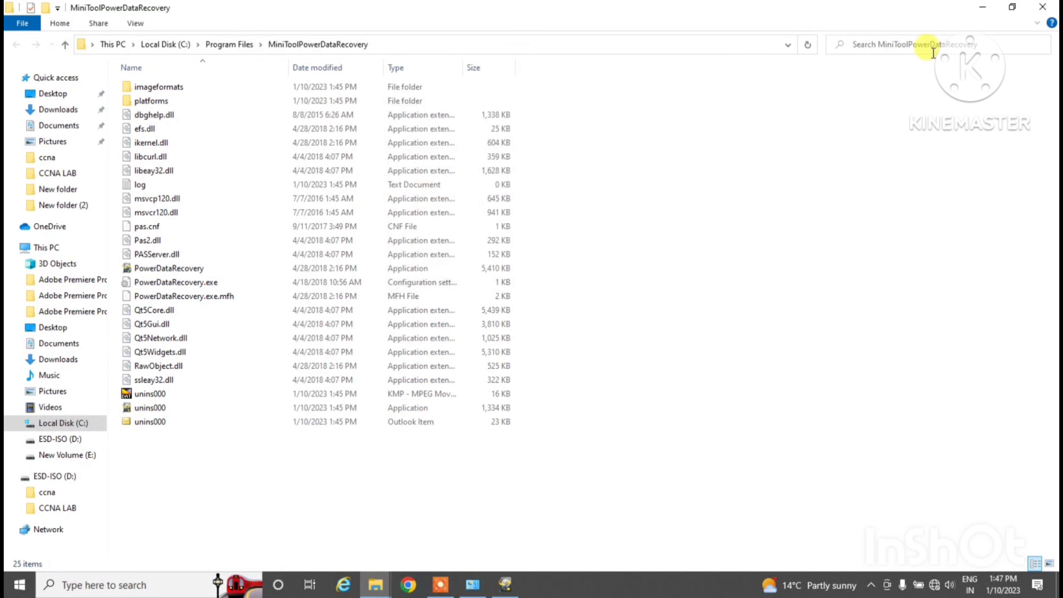
Bring MiniTool Power Data Recovery forward and close the Business Technician, Filmora, Desktop, D: and Crack UZ1 Explorer windows
{"action": "left_click", "coordinate": [1033, 8]}
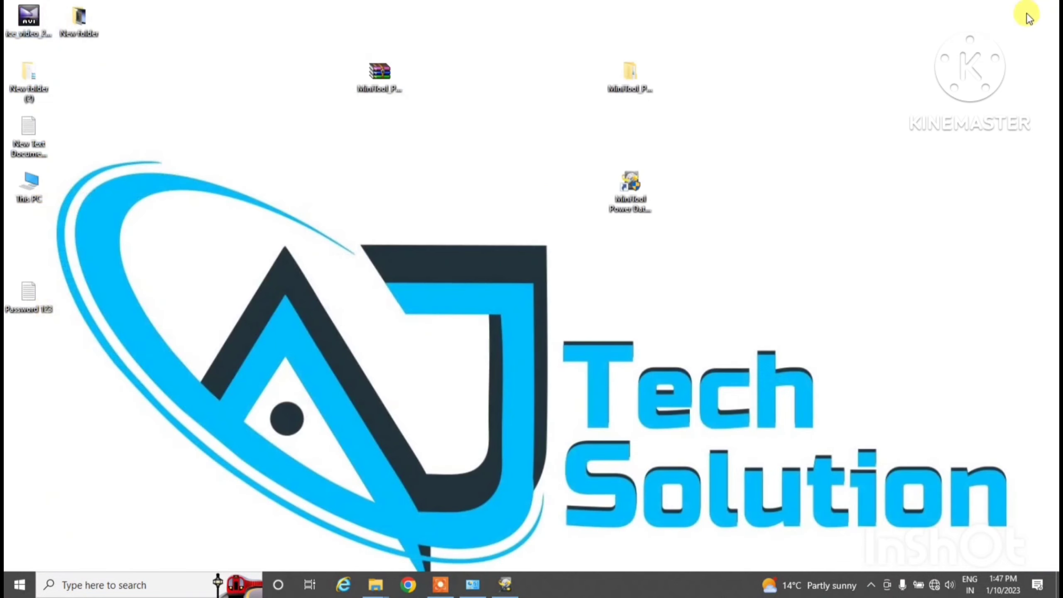
{"action": "left_click", "coordinate": [507, 587]}
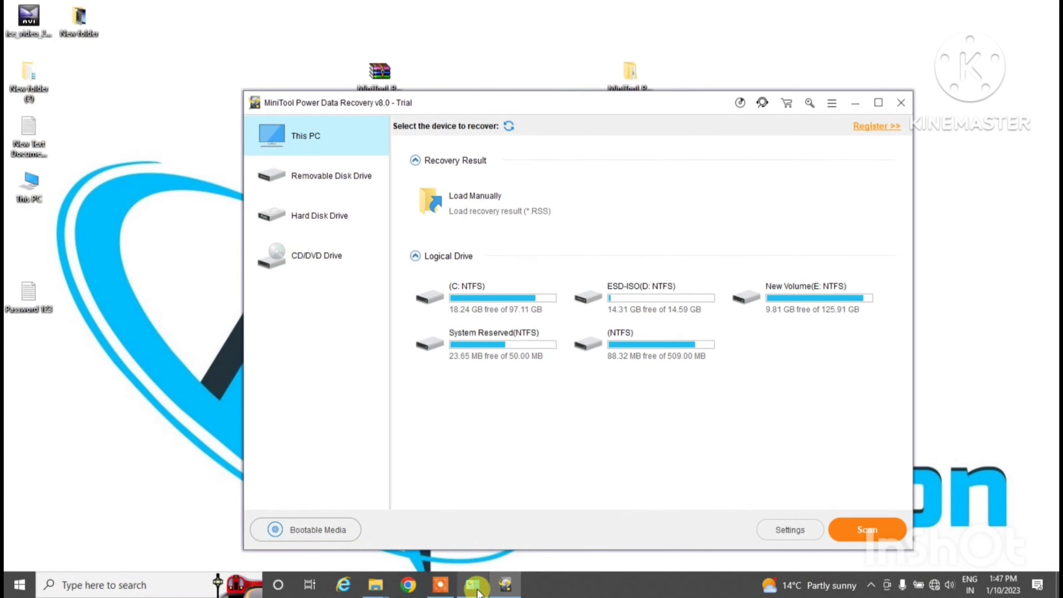
{"action": "mouse_move", "coordinate": [375, 586]}
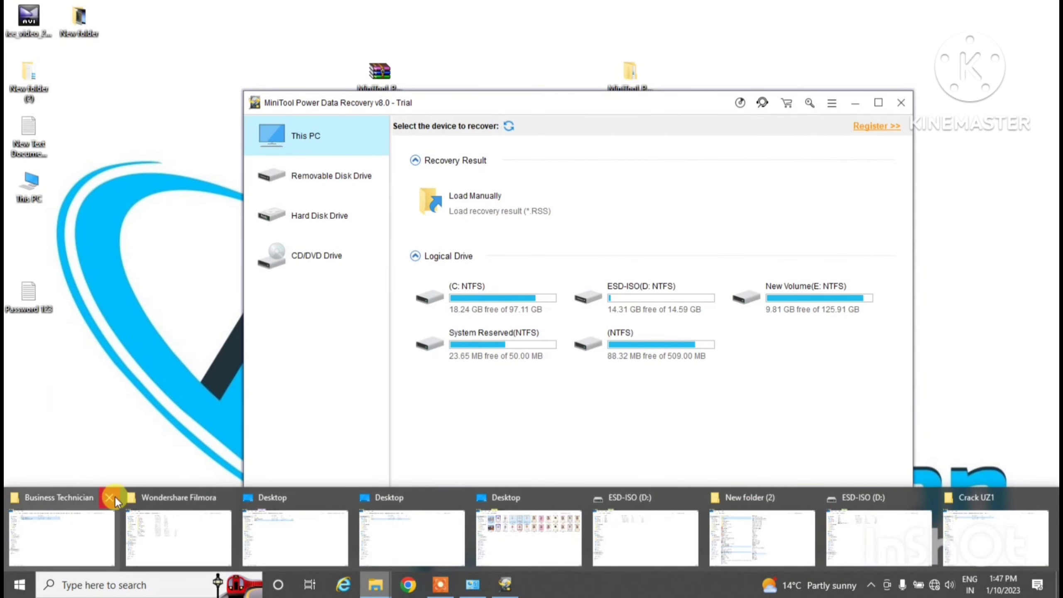
{"action": "left_click", "coordinate": [113, 498]}
{"action": "left_click", "coordinate": [128, 494]}
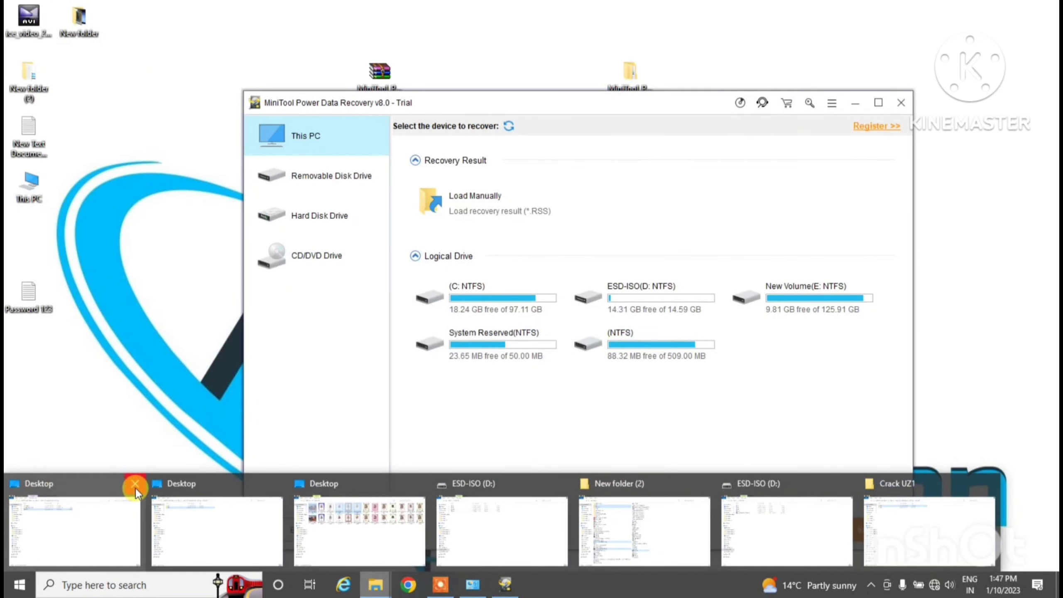
{"action": "left_click", "coordinate": [167, 485]}
{"action": "left_click", "coordinate": [152, 485]}
{"action": "left_click", "coordinate": [152, 486]}
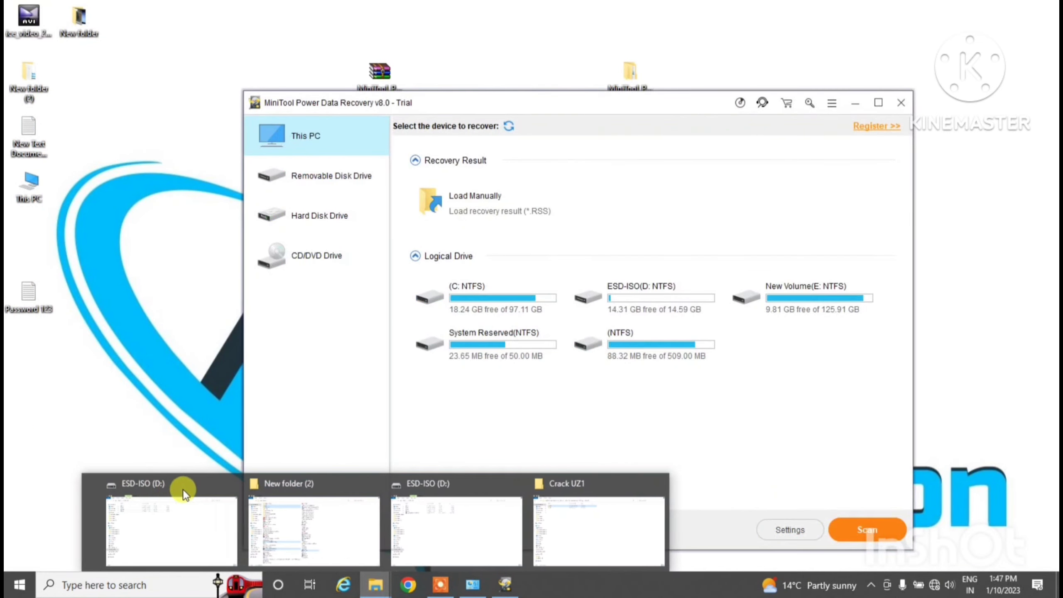
{"action": "left_click", "coordinate": [218, 487]}
{"action": "left_click", "coordinate": [295, 487]}
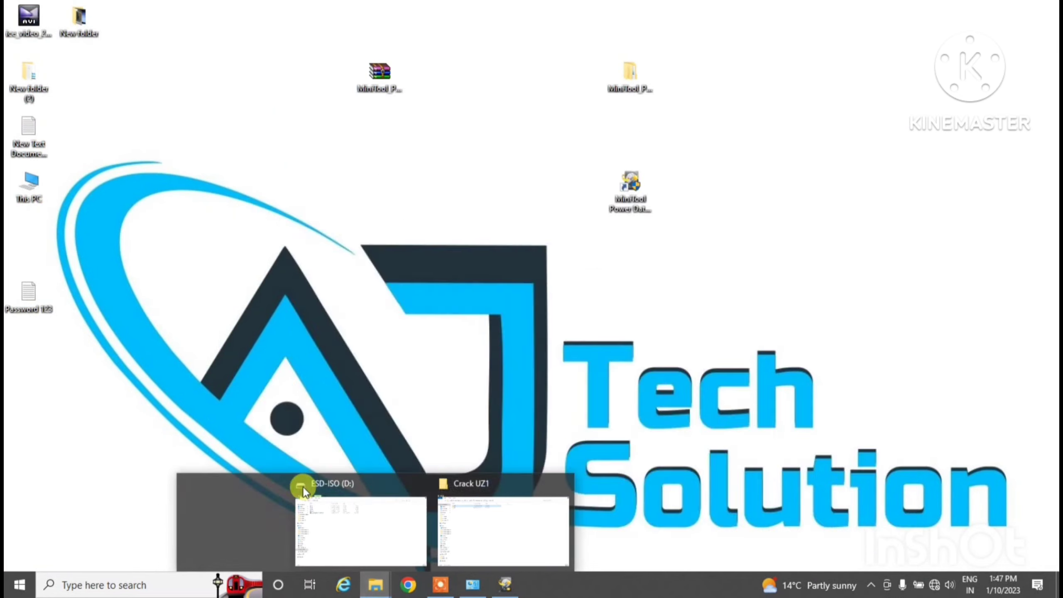
{"action": "left_click", "coordinate": [363, 482]}
{"action": "left_click", "coordinate": [435, 485]}
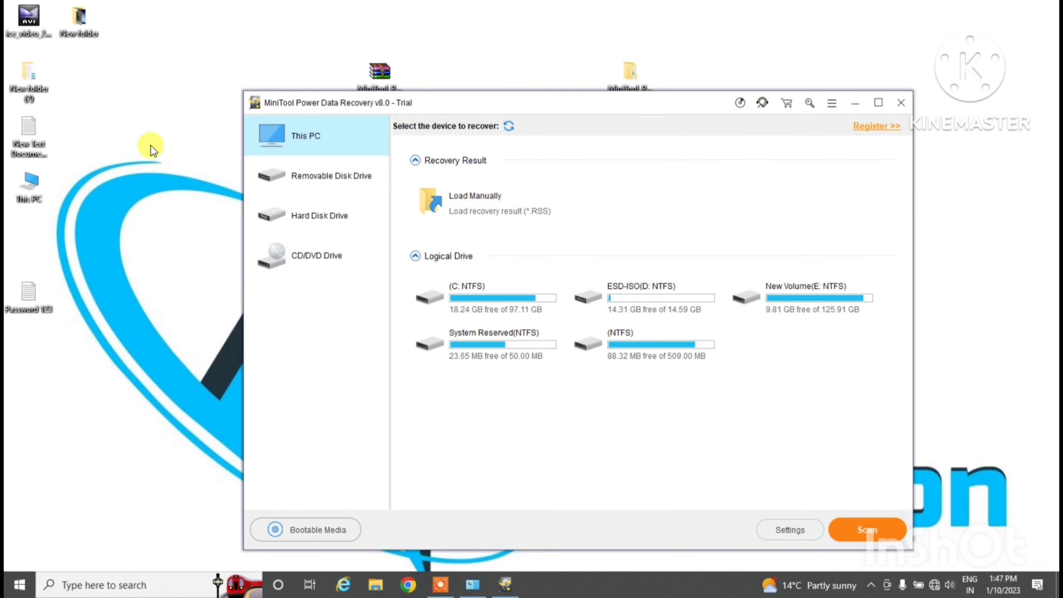
Copy both PowerDataRecovery files from the desktop MiniTool folder's Crack UZ1\x64\Business Technician subfolder
{"action": "left_click_drag", "start_coordinate": [549, 100], "coordinate": [512, 133]}
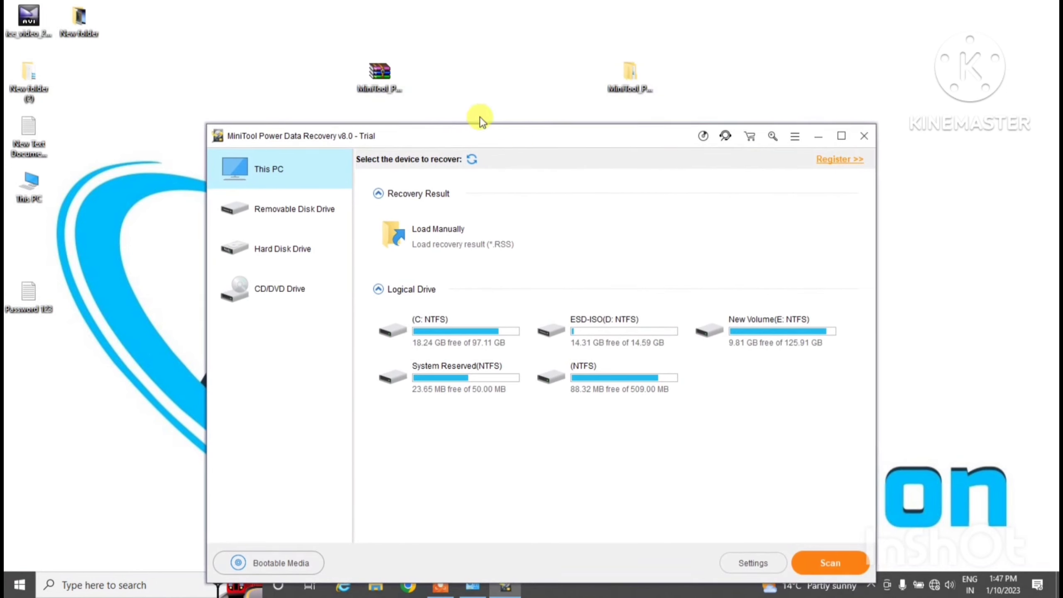
{"action": "double_click", "coordinate": [624, 75]}
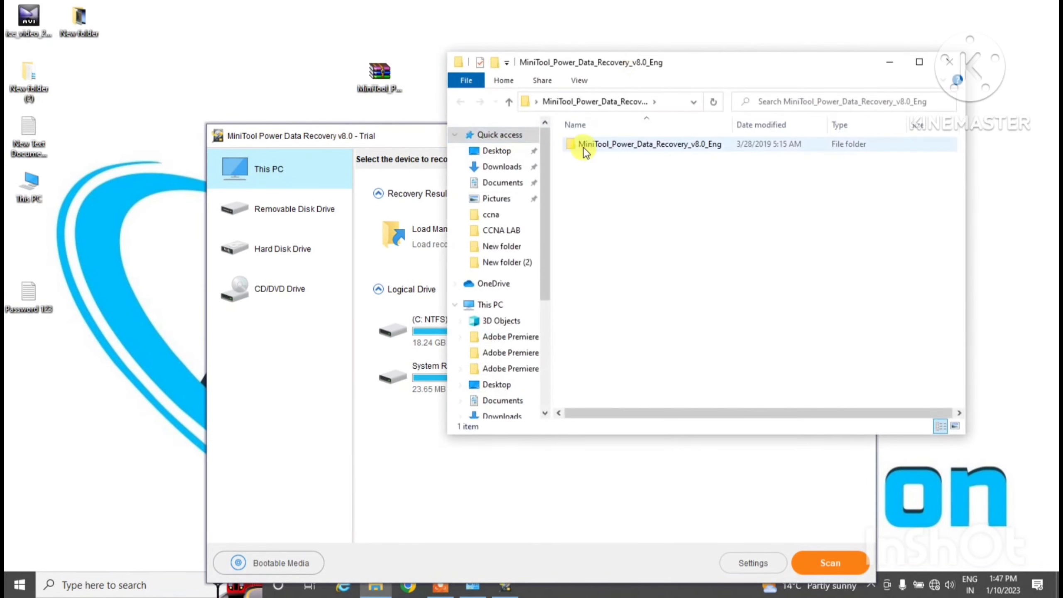
{"action": "left_click", "coordinate": [601, 149]}
{"action": "double_click", "coordinate": [600, 147]}
{"action": "double_click", "coordinate": [600, 145]}
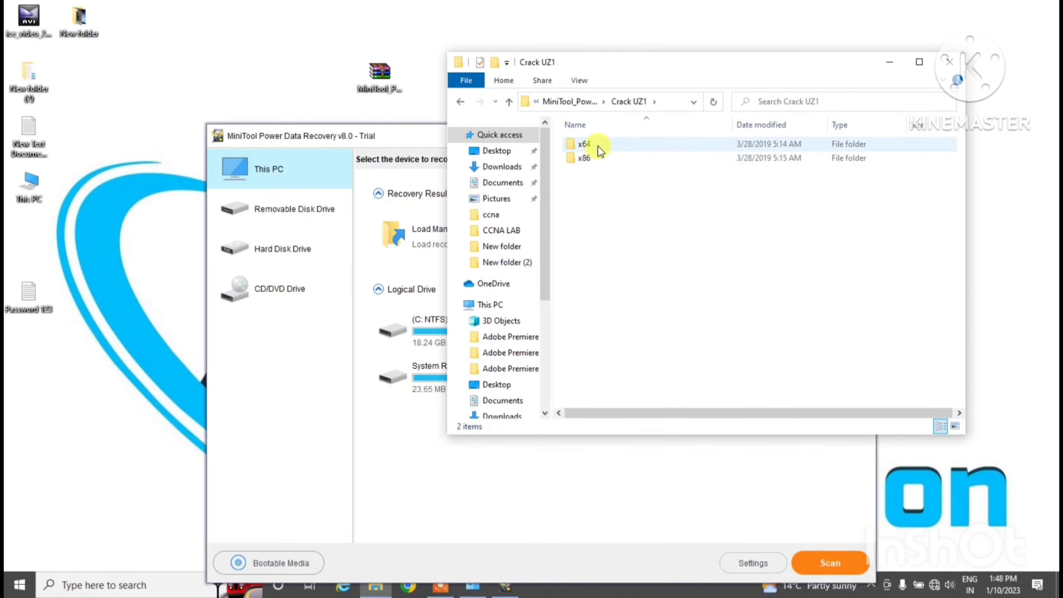
{"action": "double_click", "coordinate": [601, 147]}
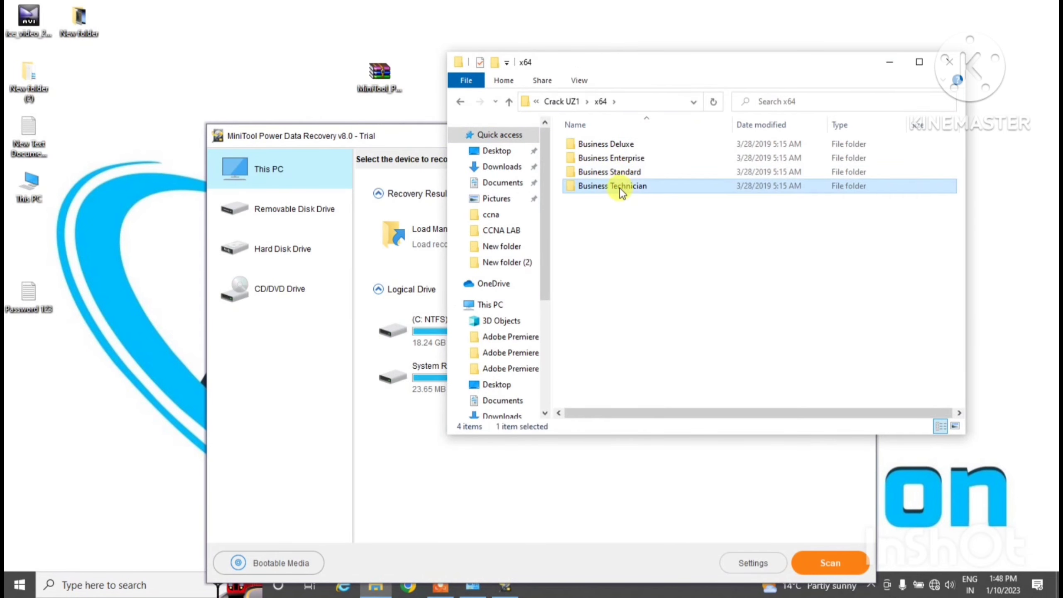
{"action": "double_click", "coordinate": [620, 187]}
{"action": "left_click_drag", "start_coordinate": [616, 198], "coordinate": [601, 145]}
{"action": "right_click", "coordinate": [601, 144]}
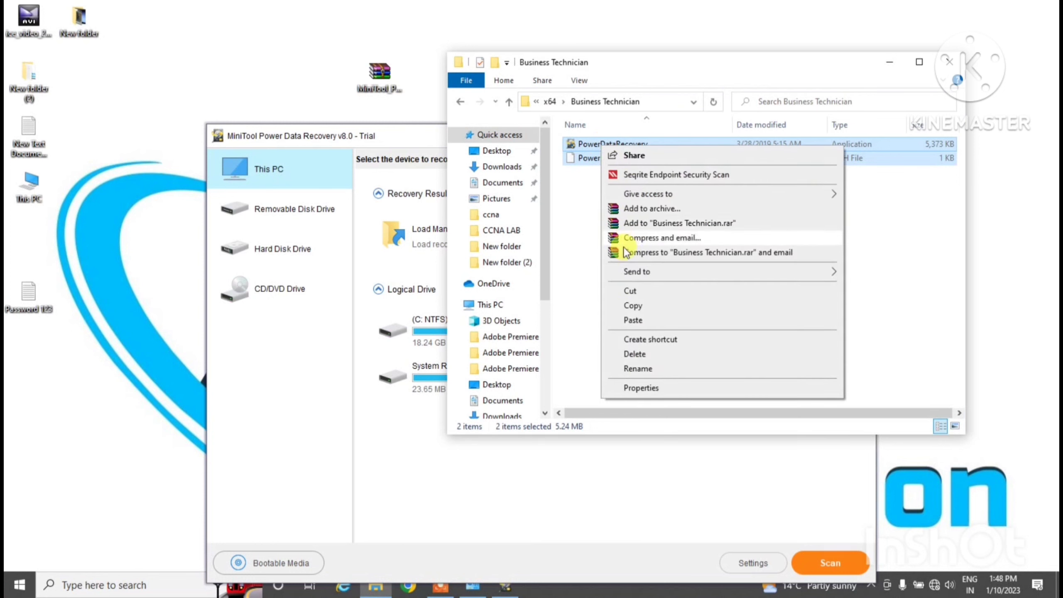
{"action": "left_click", "coordinate": [635, 306]}
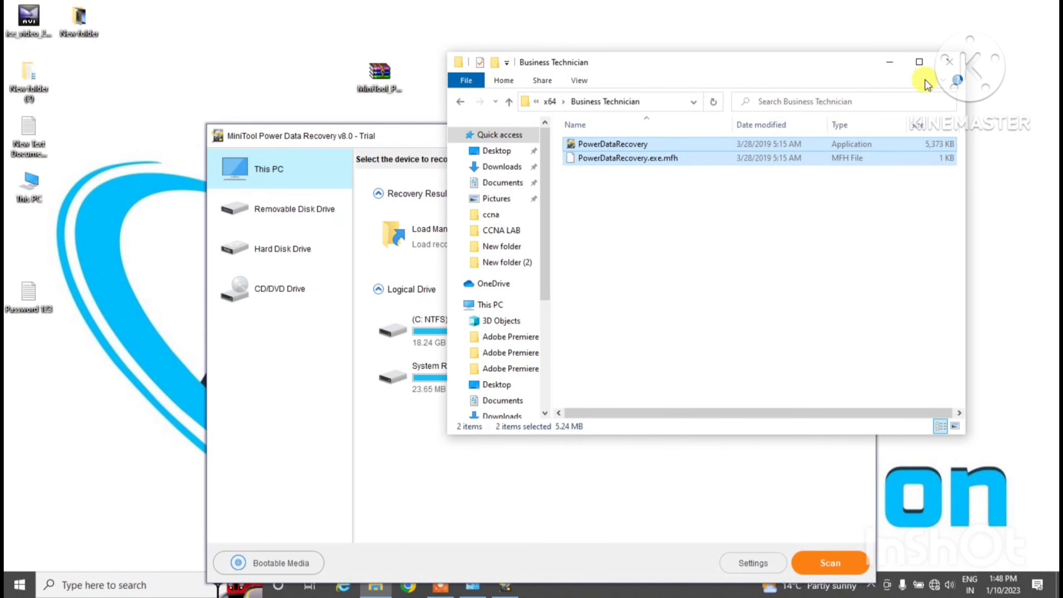
Close the folder window and exit MiniTool Power Data Recovery, confirming with Yes
{"action": "left_click", "coordinate": [950, 64]}
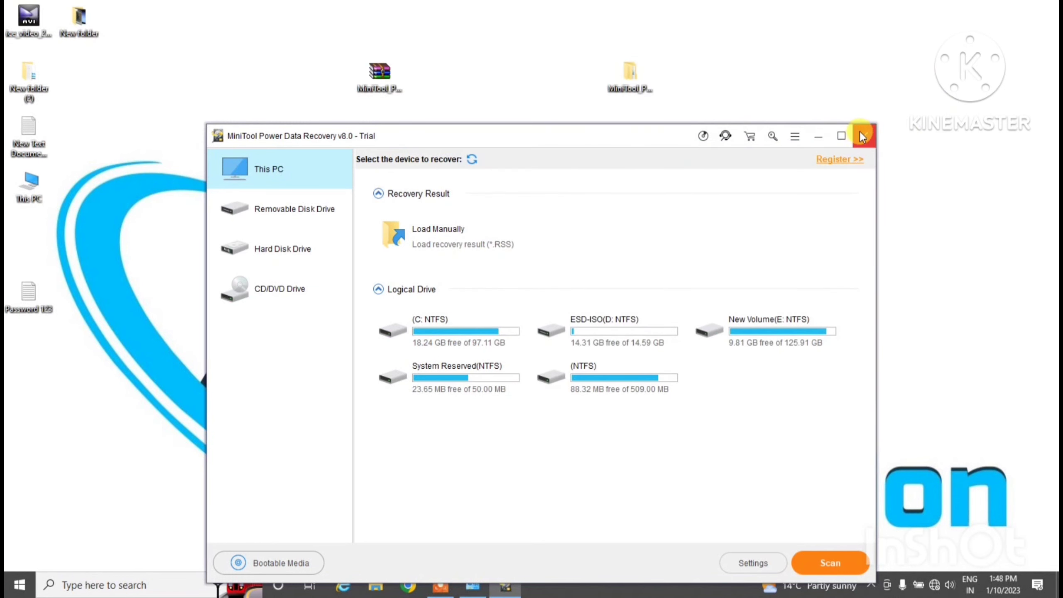
{"action": "left_click", "coordinate": [865, 135]}
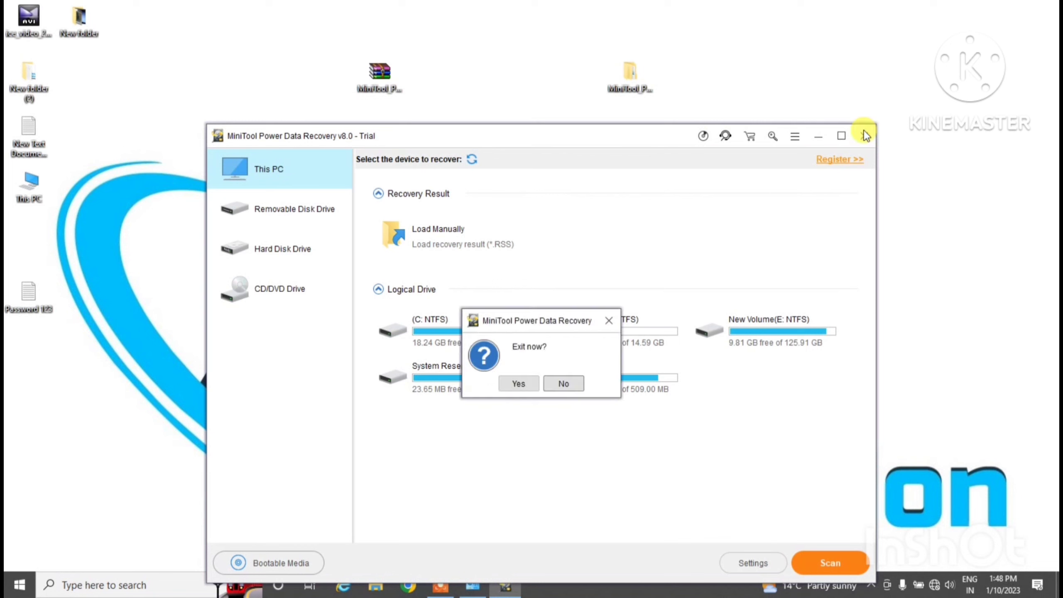
{"action": "left_click", "coordinate": [519, 383]}
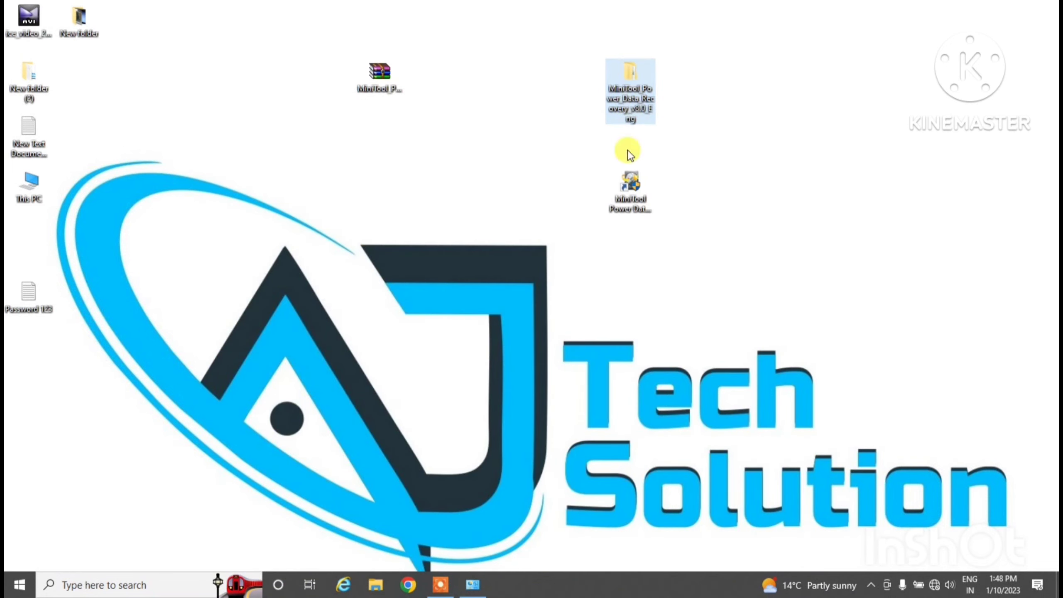
{"action": "left_click", "coordinate": [629, 188]}
Open the shortcut's installation folder, C:\Program Files\MiniToolPowerDataRecovery, maximized
{"action": "right_click", "coordinate": [633, 189]}
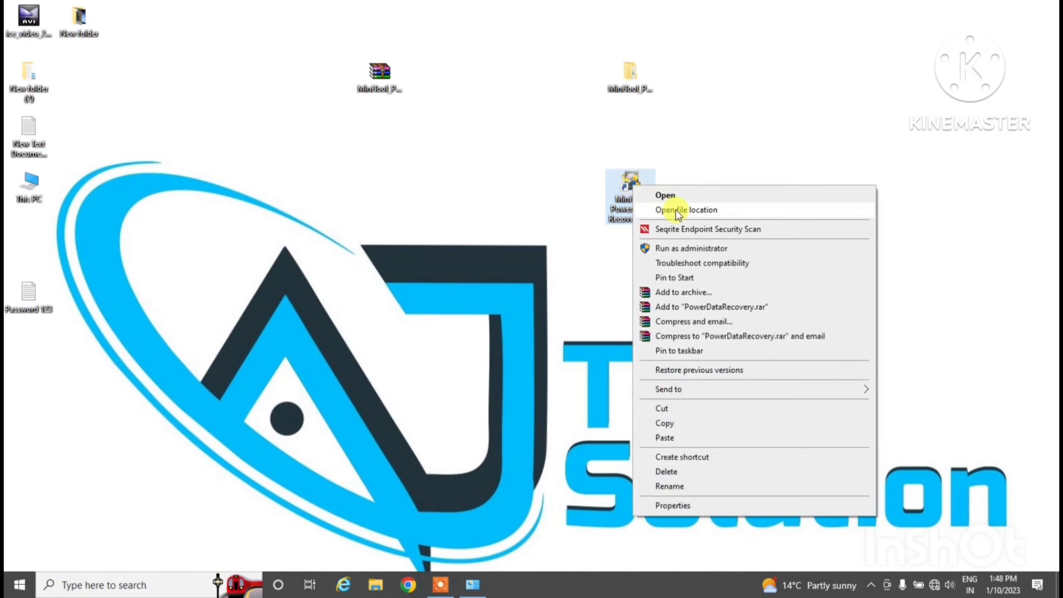
{"action": "left_click", "coordinate": [678, 211]}
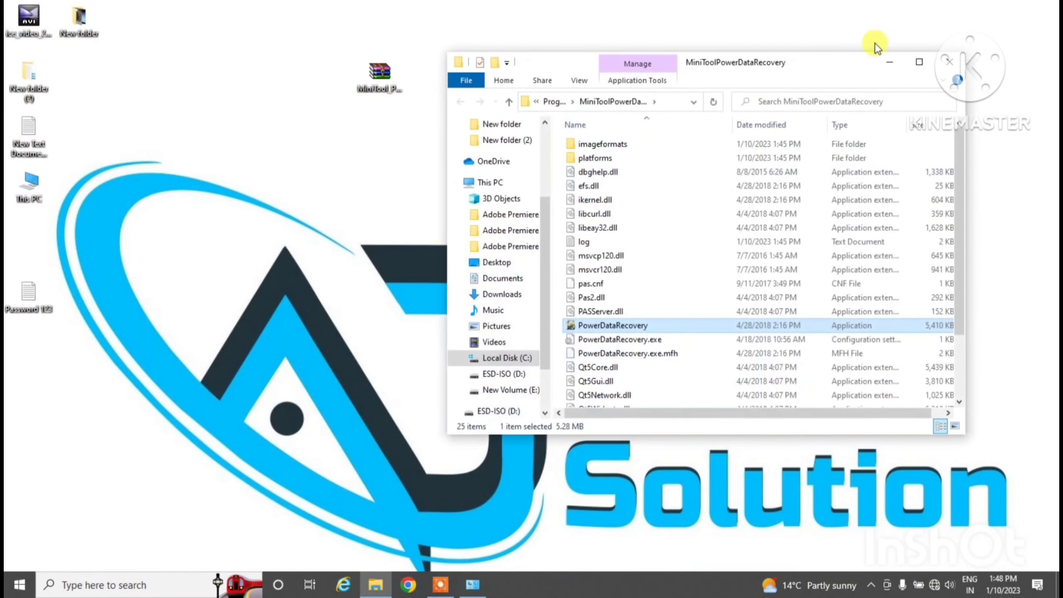
{"action": "left_click", "coordinate": [920, 63]}
Paste the two copied files, replacing the existing ones with admin permission, then minimize to the desktop
{"action": "left_click", "coordinate": [703, 192]}
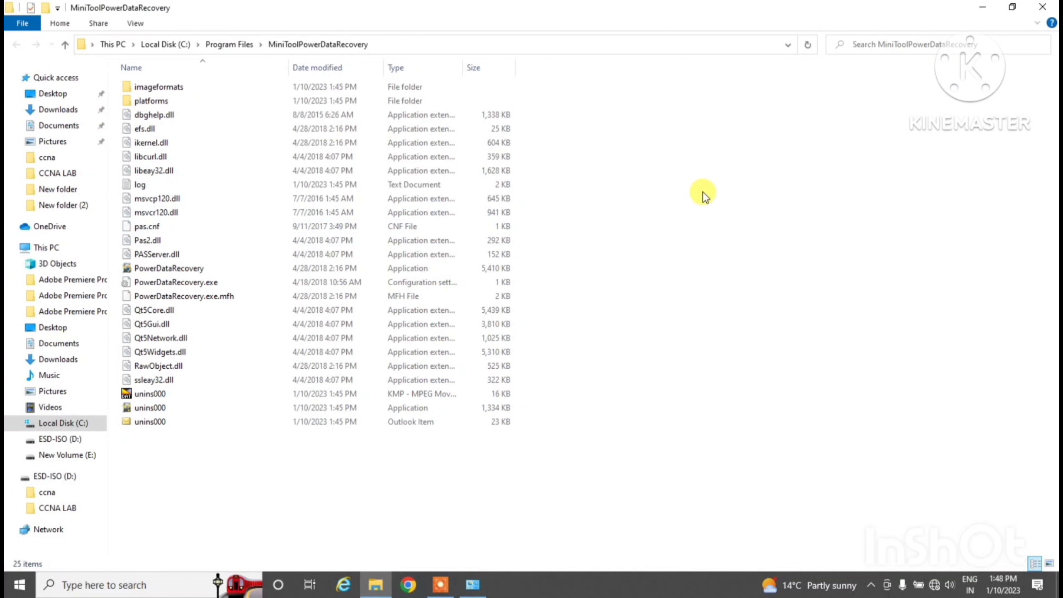
{"action": "right_click", "coordinate": [702, 209]}
{"action": "left_click", "coordinate": [725, 291]}
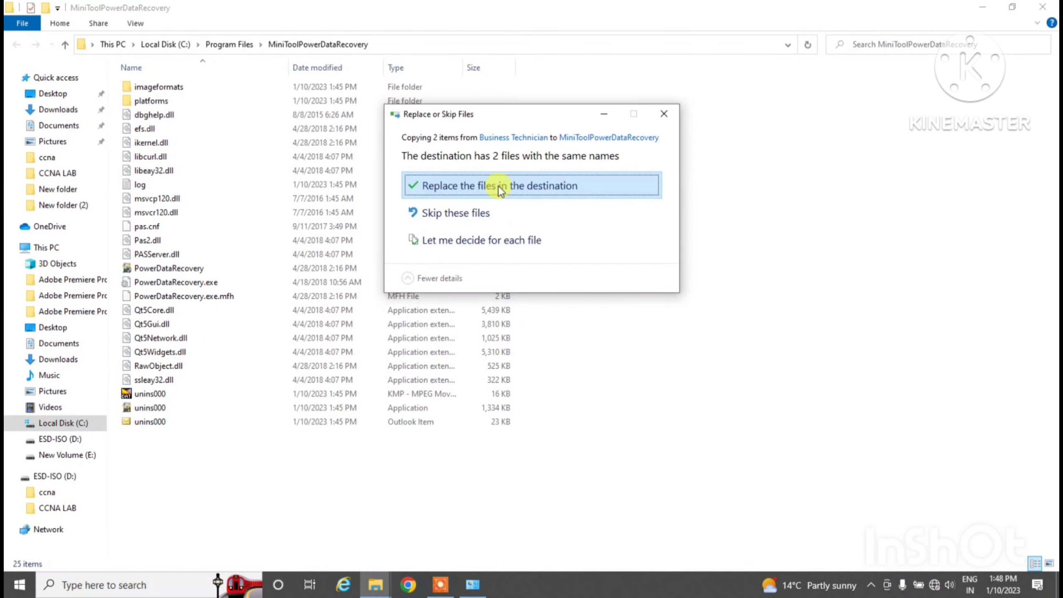
{"action": "left_click", "coordinate": [499, 186]}
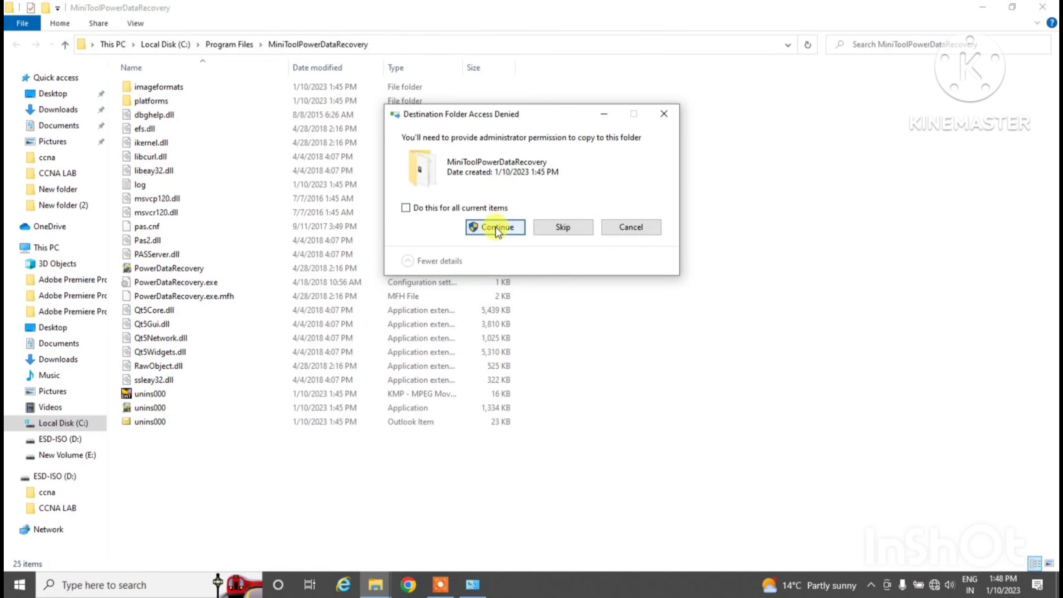
{"action": "left_click", "coordinate": [495, 227]}
{"action": "left_click", "coordinate": [491, 231]}
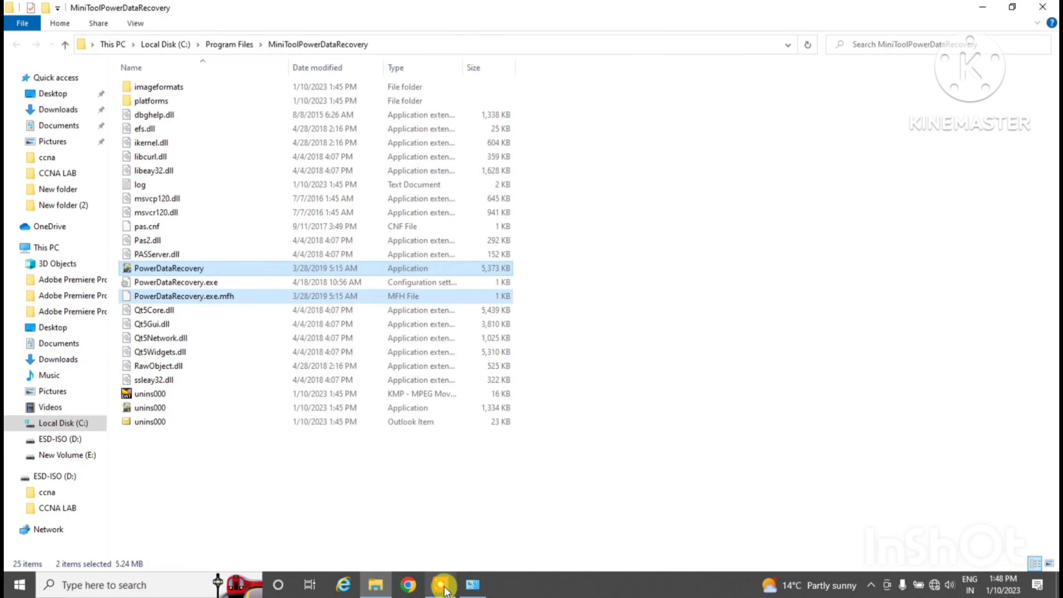
{"action": "left_click", "coordinate": [980, 7]}
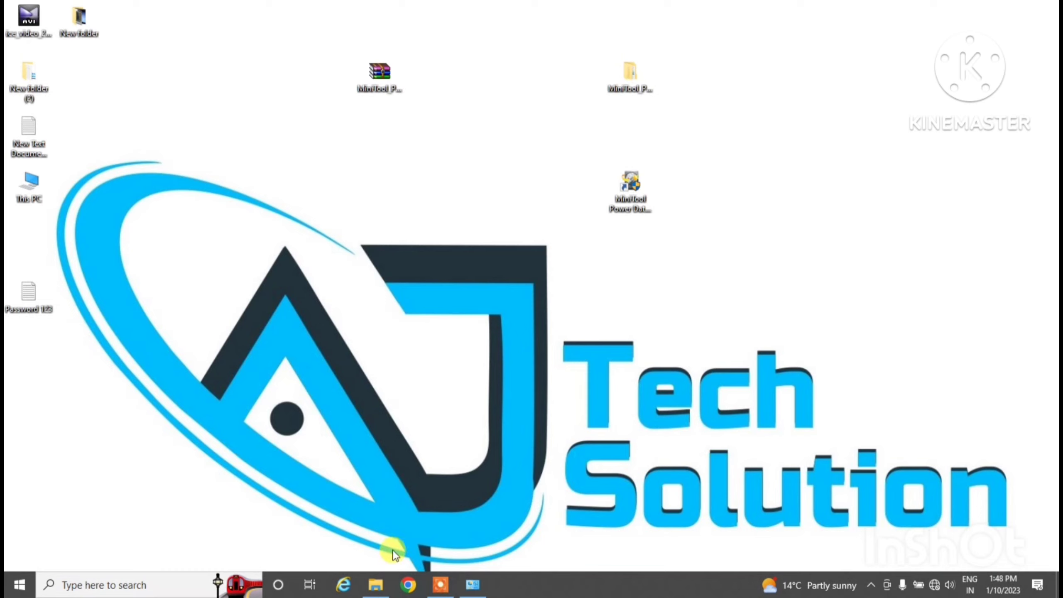
Run PowerDataRecovery as administrator, allowing it past SmartScreen, then close the program folder
{"action": "left_click", "coordinate": [634, 192]}
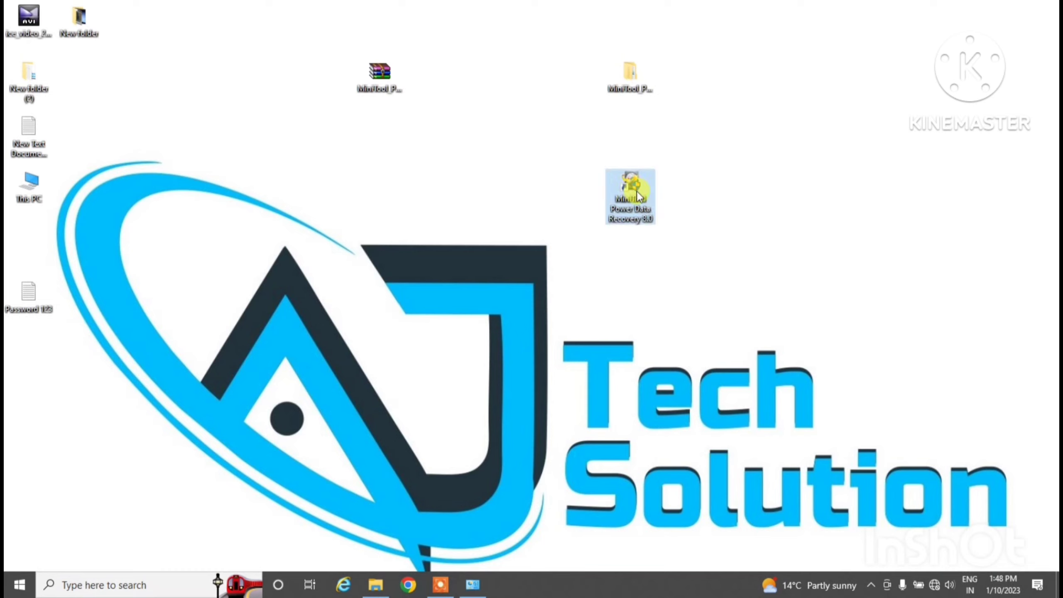
{"action": "left_click", "coordinate": [374, 586]}
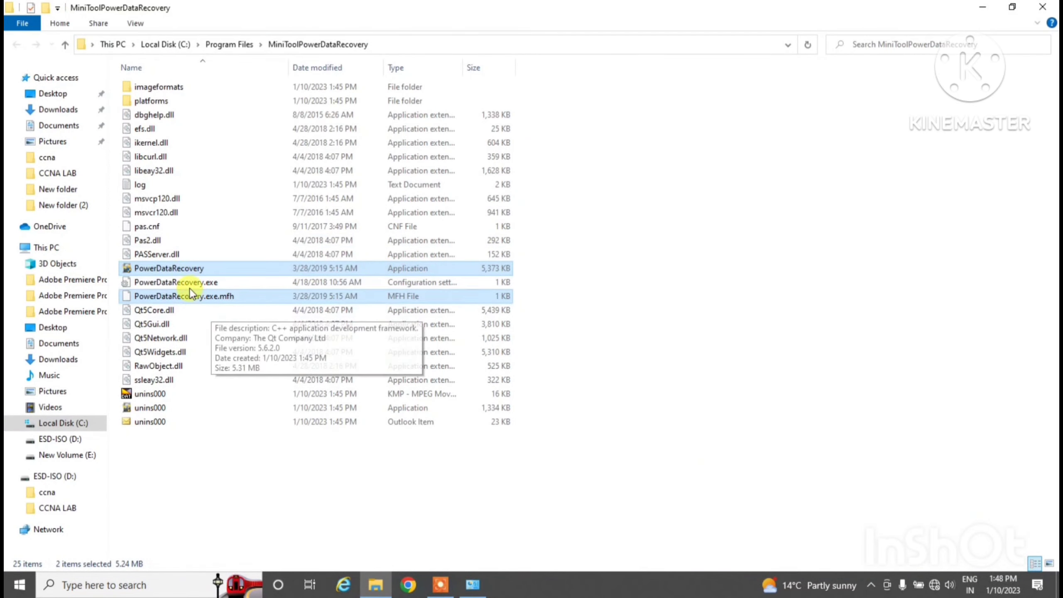
{"action": "left_click", "coordinate": [185, 271]}
{"action": "right_click", "coordinate": [177, 268]}
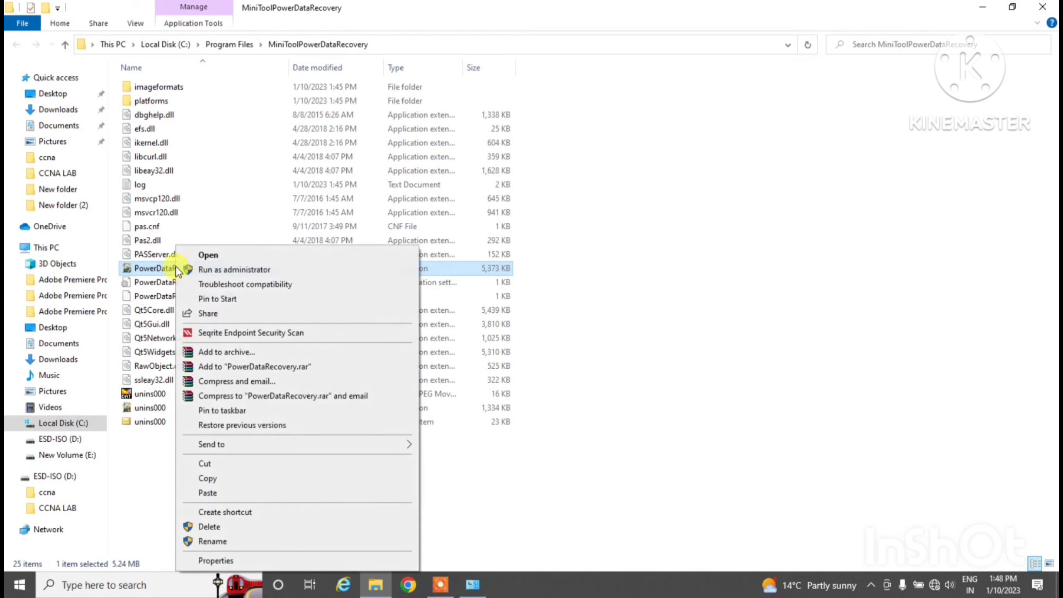
{"action": "left_click", "coordinate": [209, 270]}
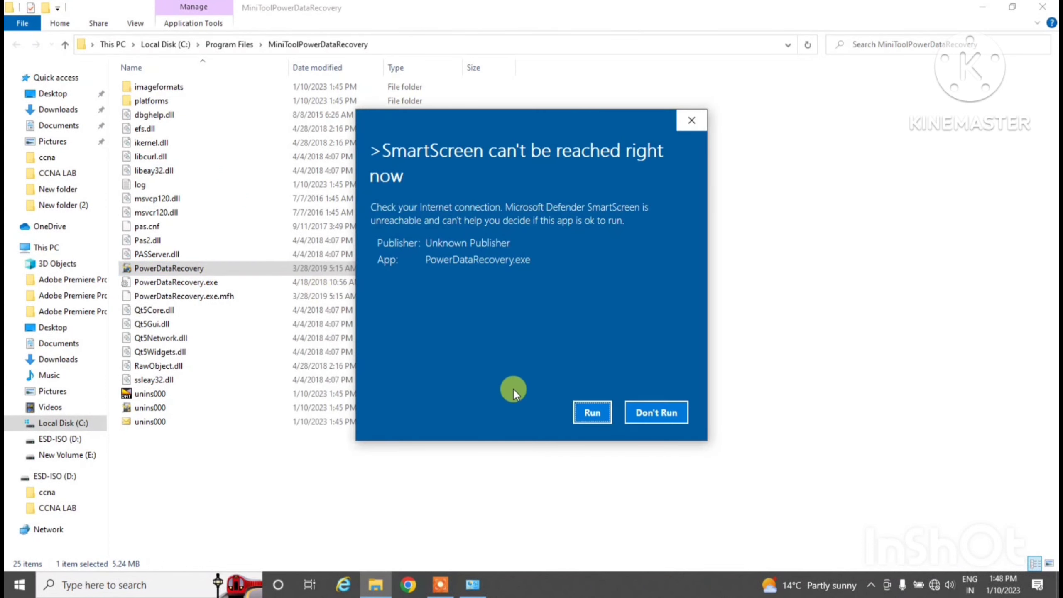
{"action": "left_click", "coordinate": [587, 412]}
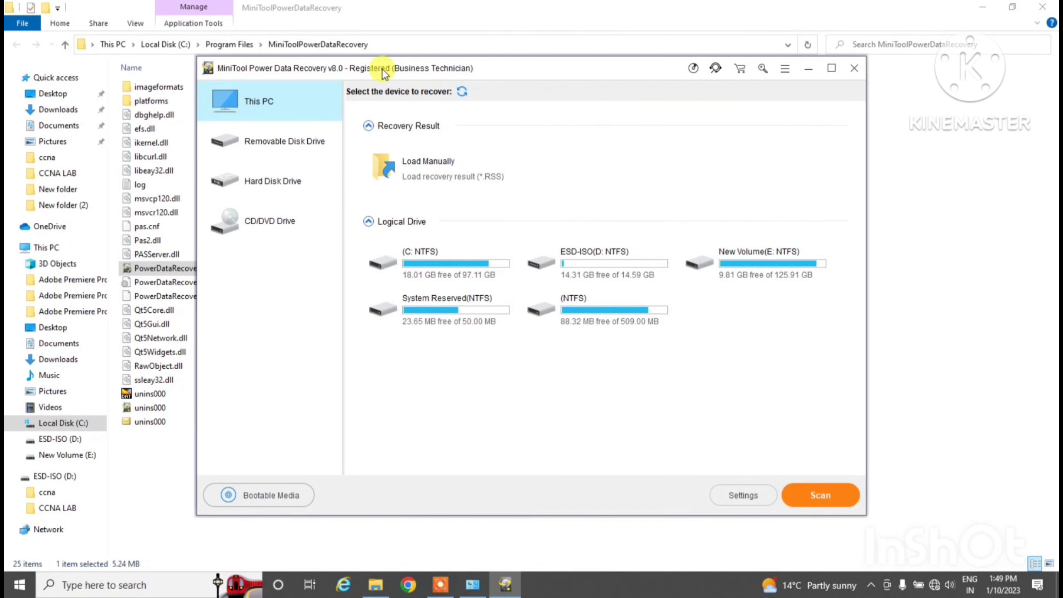
{"action": "left_click", "coordinate": [1040, 11]}
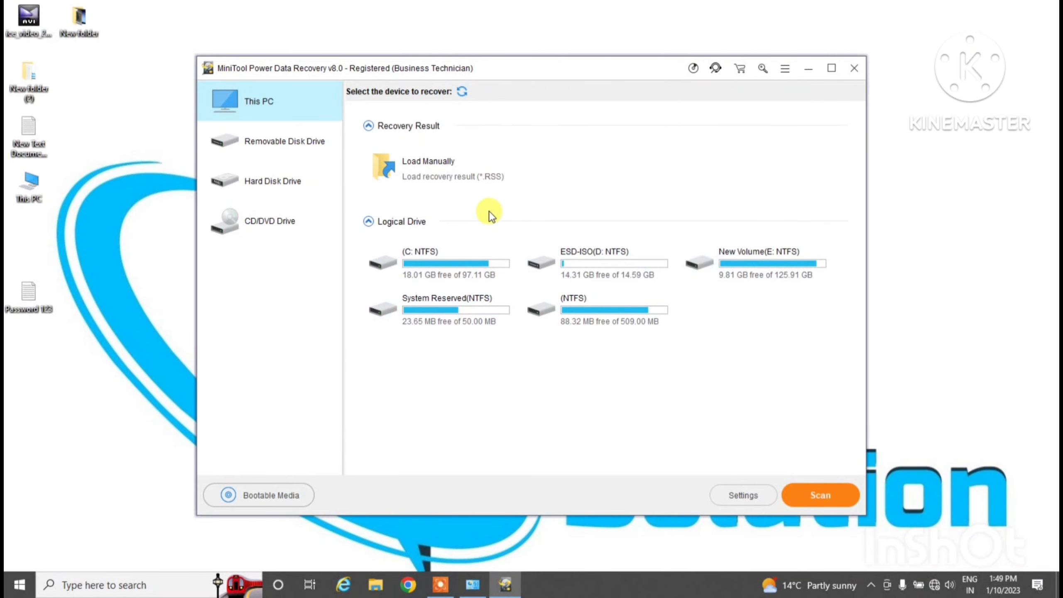
Minimize MiniTool and open the ESD-ISO (D:) drive from This PC
{"action": "left_click", "coordinate": [814, 70]}
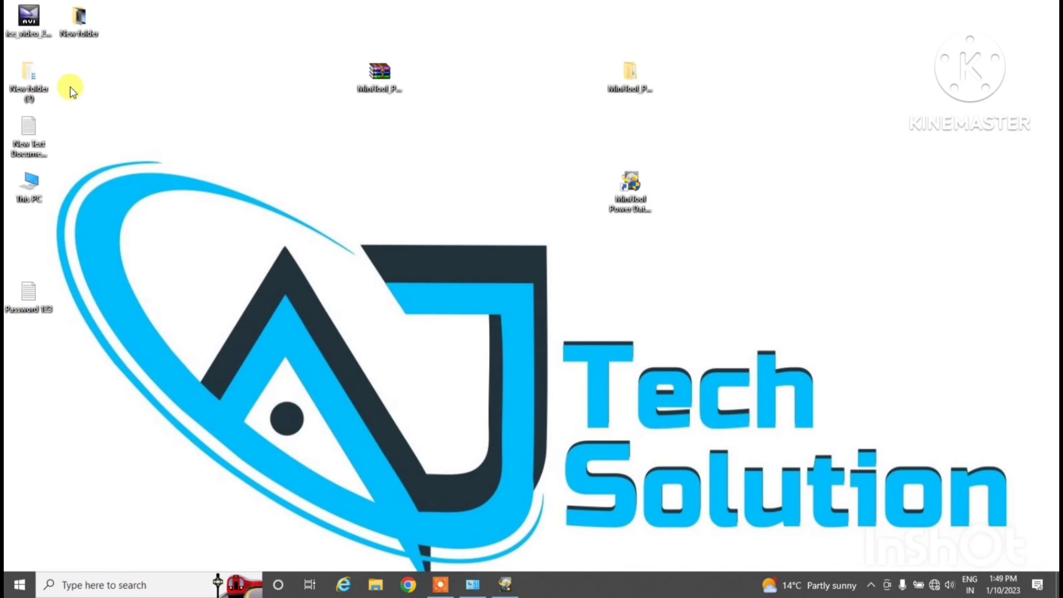
{"action": "double_click", "coordinate": [37, 186]}
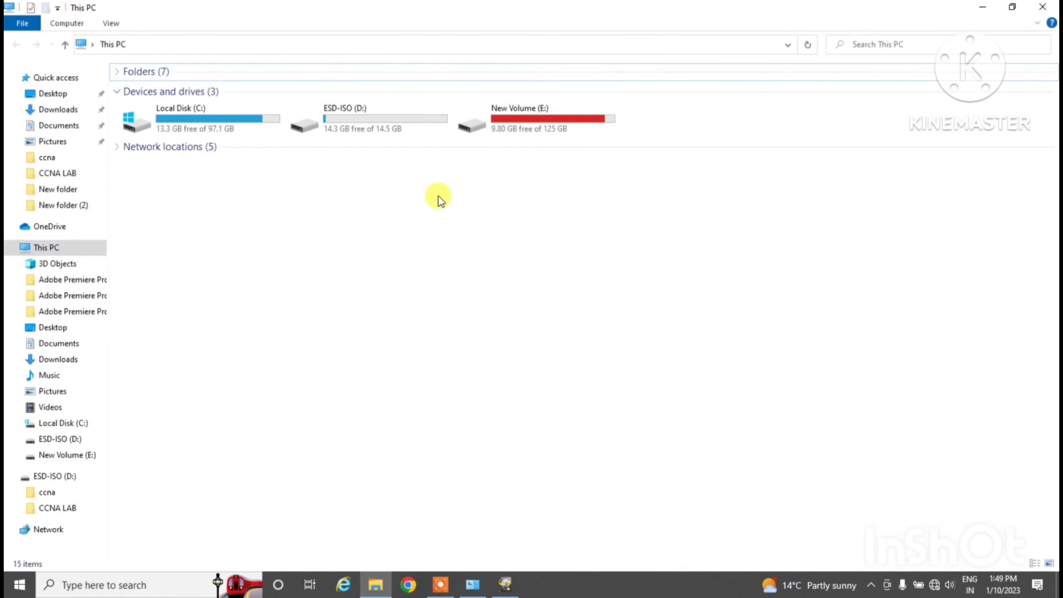
{"action": "double_click", "coordinate": [368, 118]}
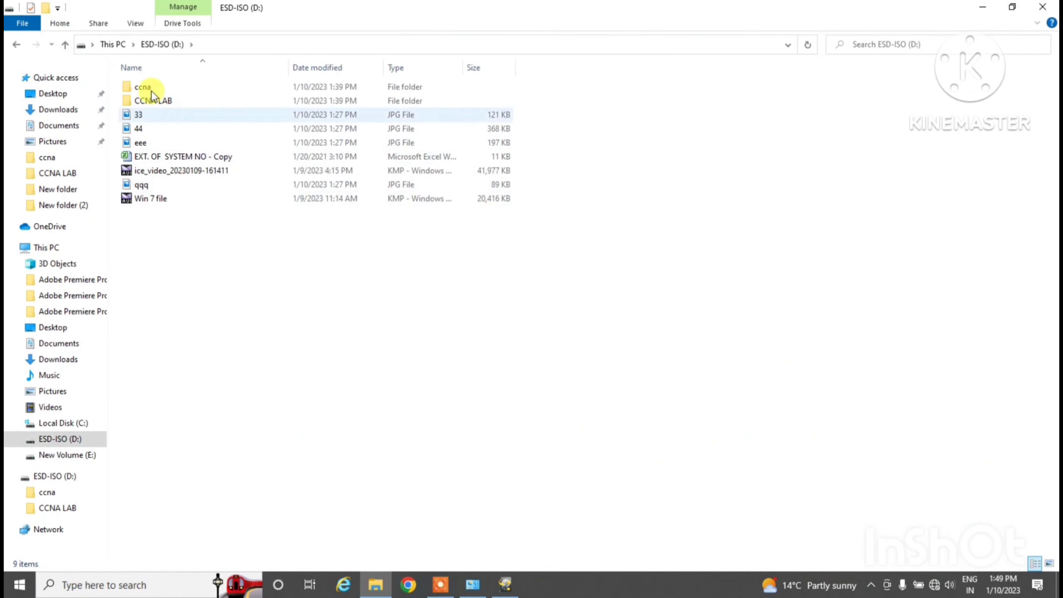
View pictures 33, qqq and 44 in the photo viewer
{"action": "left_click", "coordinate": [164, 112]}
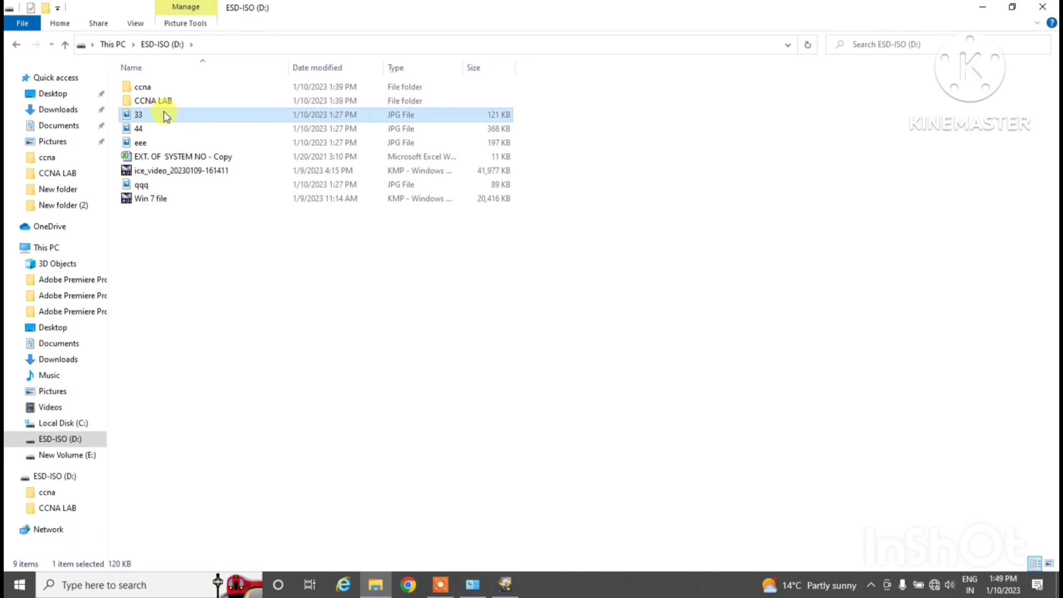
{"action": "double_click", "coordinate": [164, 113]}
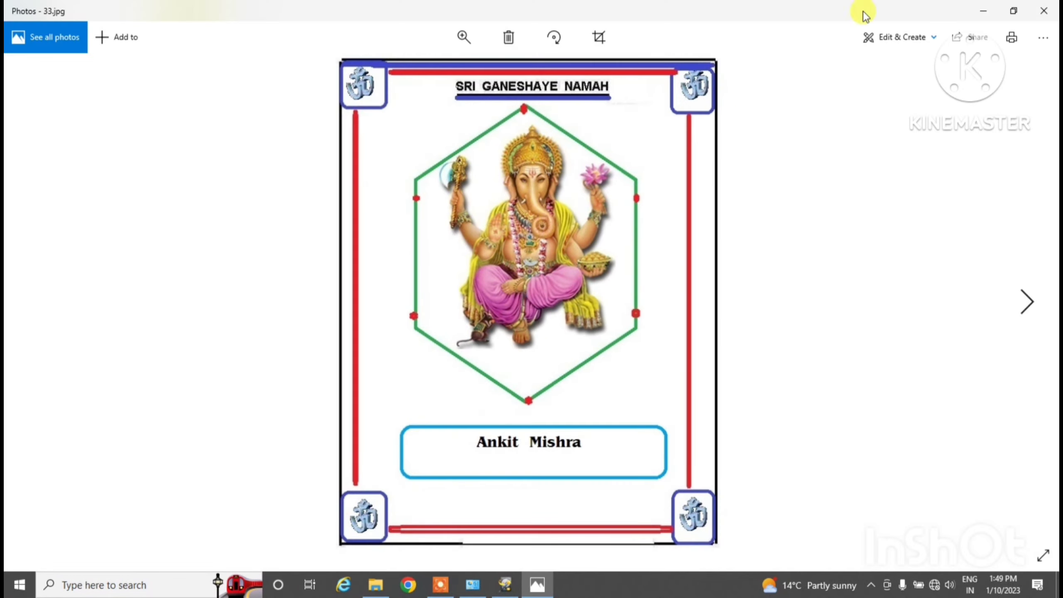
{"action": "left_click", "coordinate": [1046, 9]}
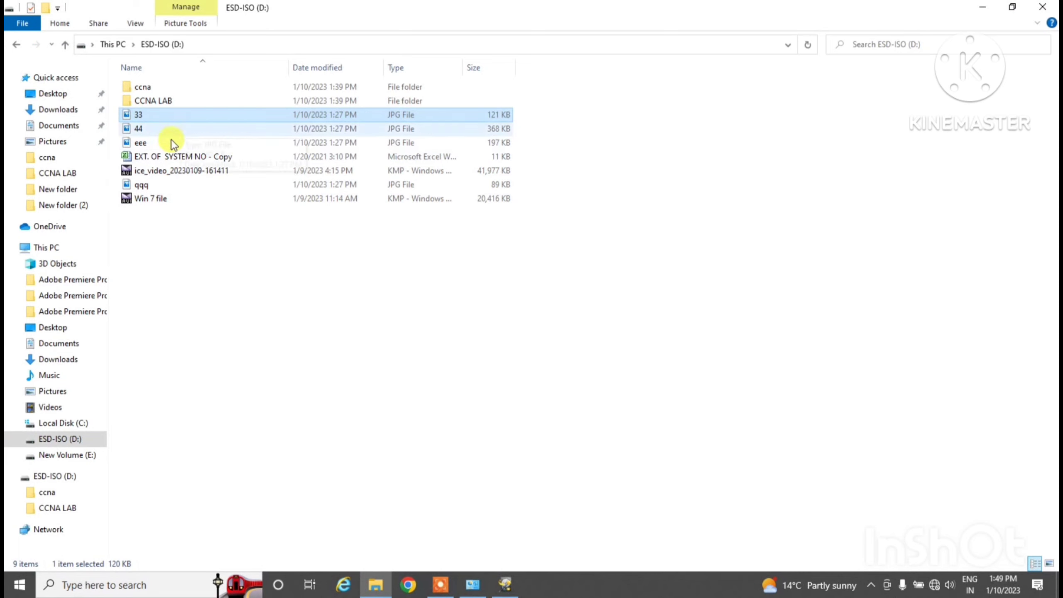
{"action": "left_click", "coordinate": [145, 187]}
{"action": "double_click", "coordinate": [147, 190]}
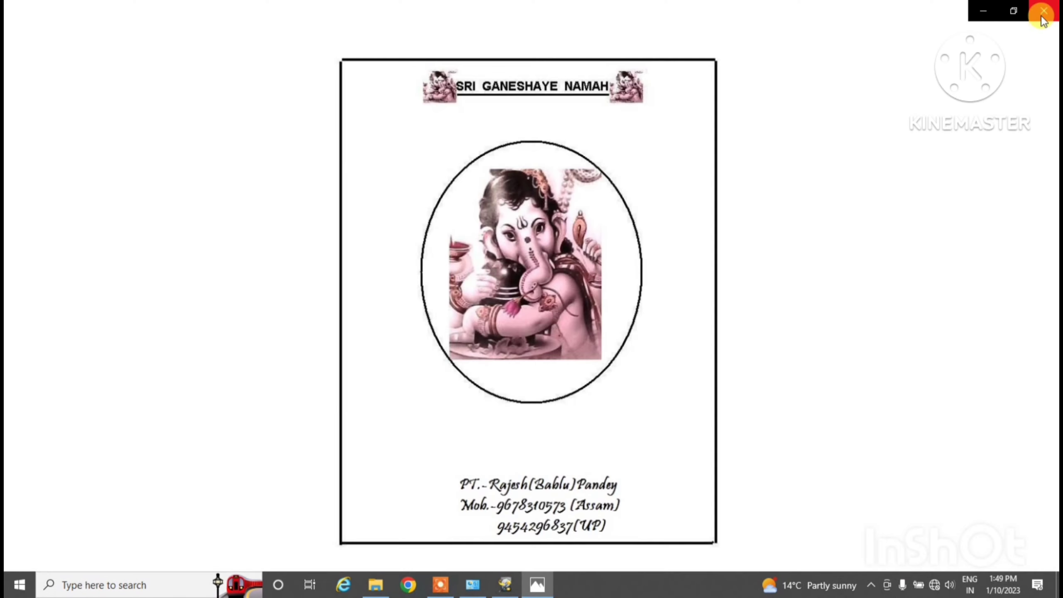
{"action": "left_click", "coordinate": [1043, 8]}
{"action": "left_click", "coordinate": [204, 140]}
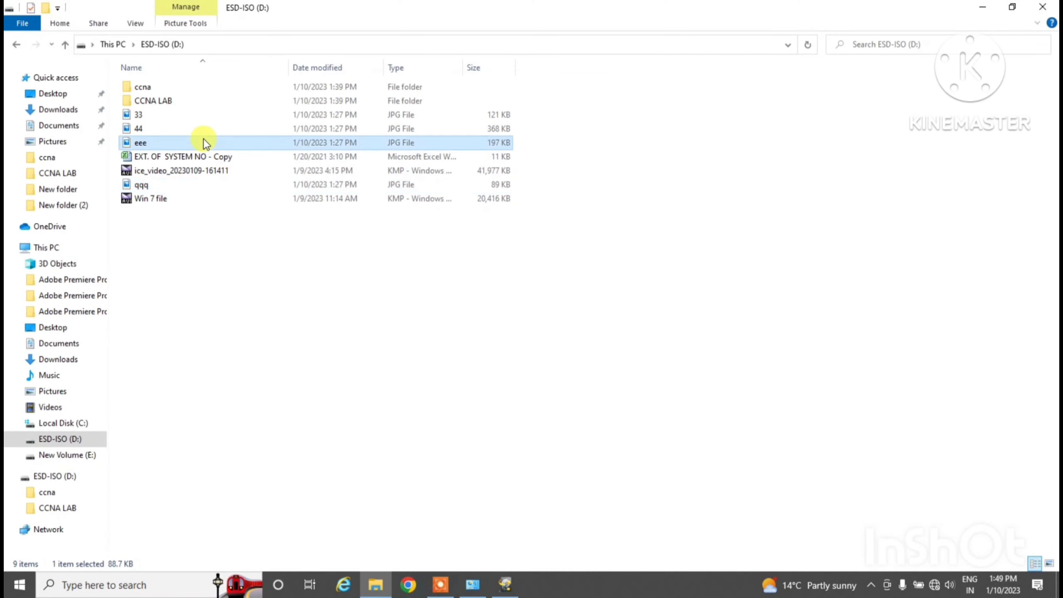
{"action": "double_click", "coordinate": [205, 133]}
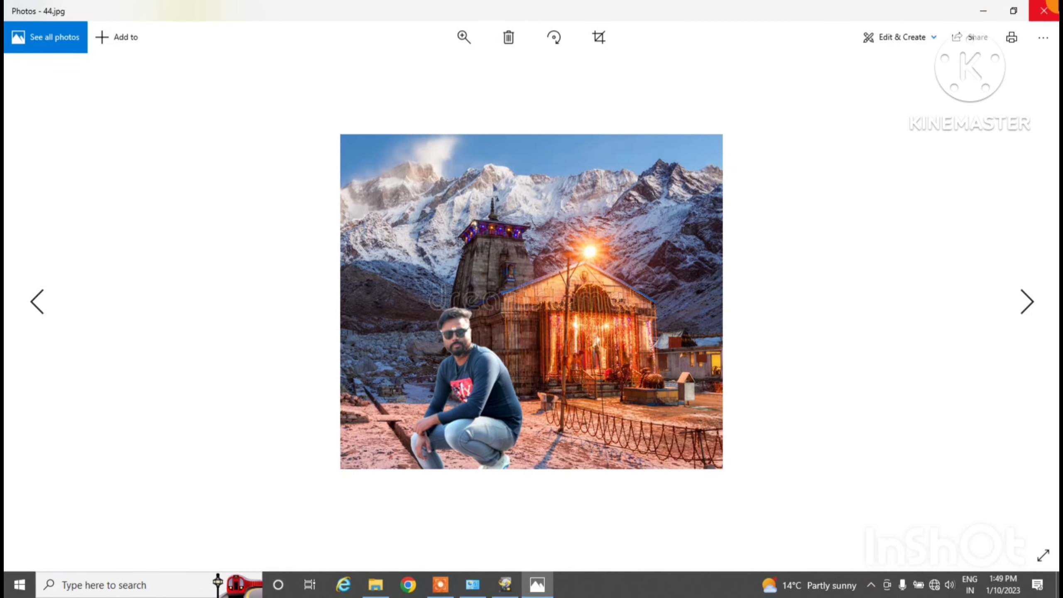
{"action": "left_click", "coordinate": [1044, 10]}
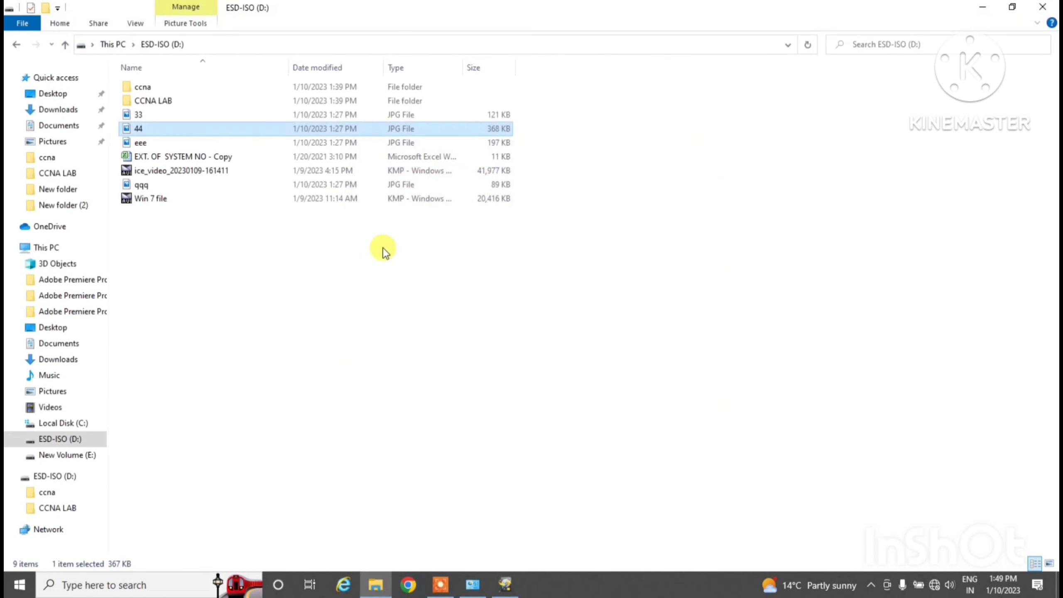
Select other D: items such as CCNA LAB and the videos, then return to This PC
{"action": "left_click", "coordinate": [164, 155]}
{"action": "left_click", "coordinate": [165, 102]}
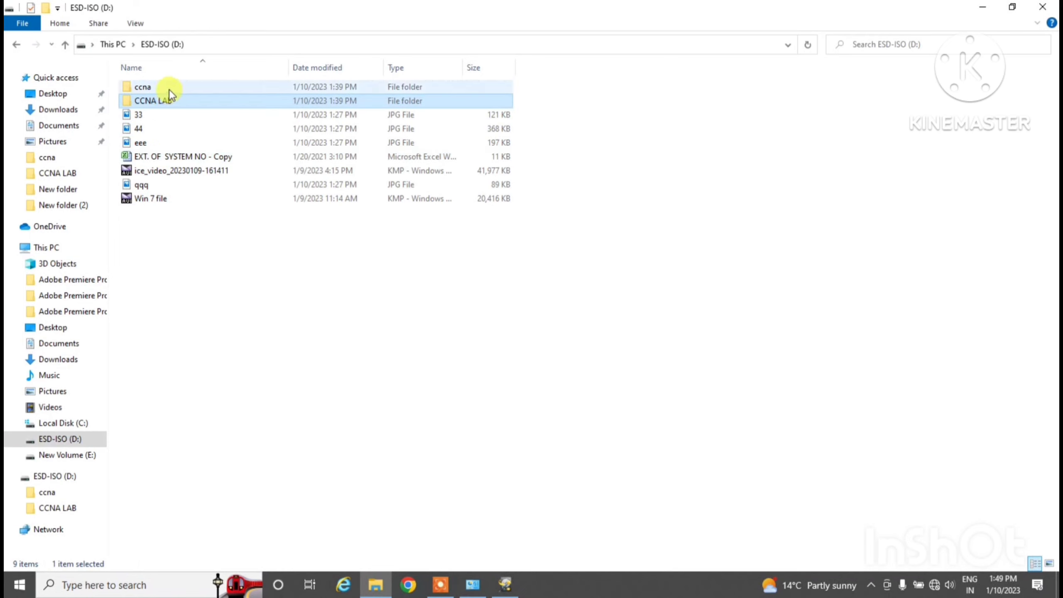
{"action": "left_click", "coordinate": [146, 199]}
{"action": "left_click", "coordinate": [149, 171]}
{"action": "left_click", "coordinate": [18, 44]}
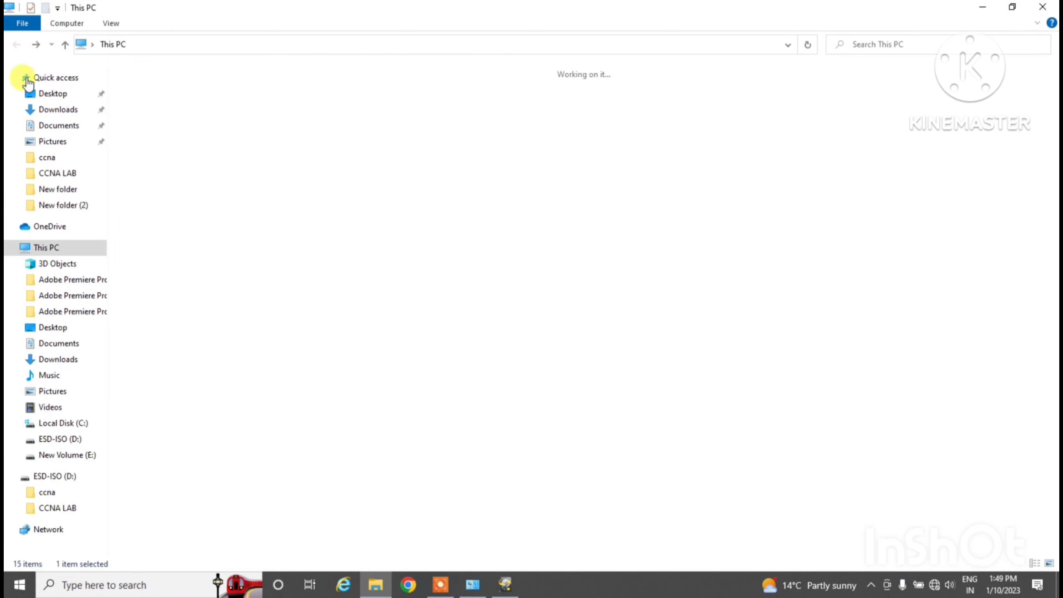
Quick-format the ESD-ISO (D:) drive to NTFS, confirming the data erase
{"action": "right_click", "coordinate": [353, 110]}
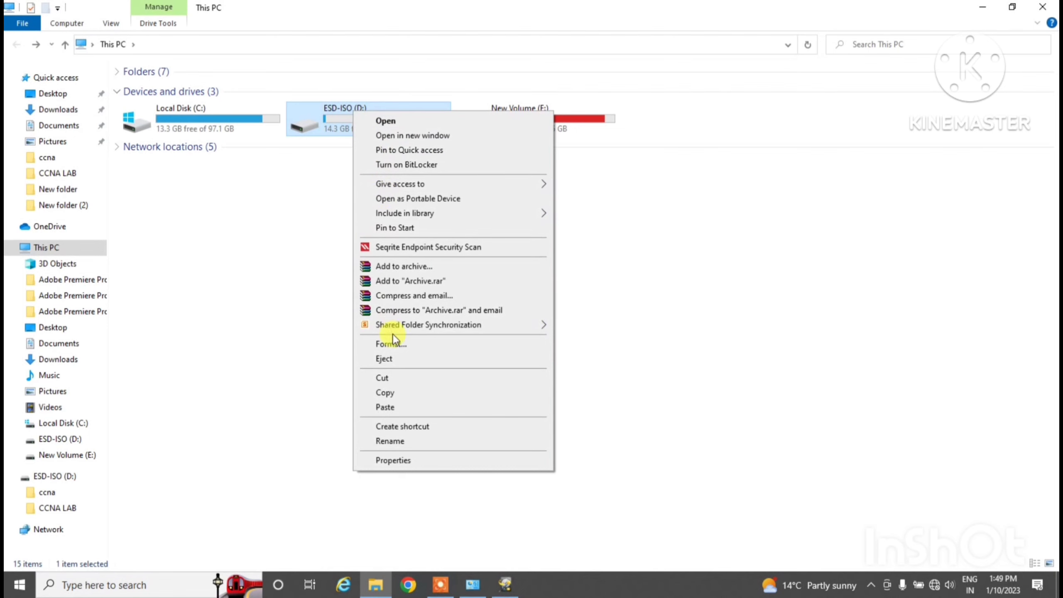
{"action": "left_click", "coordinate": [398, 345]}
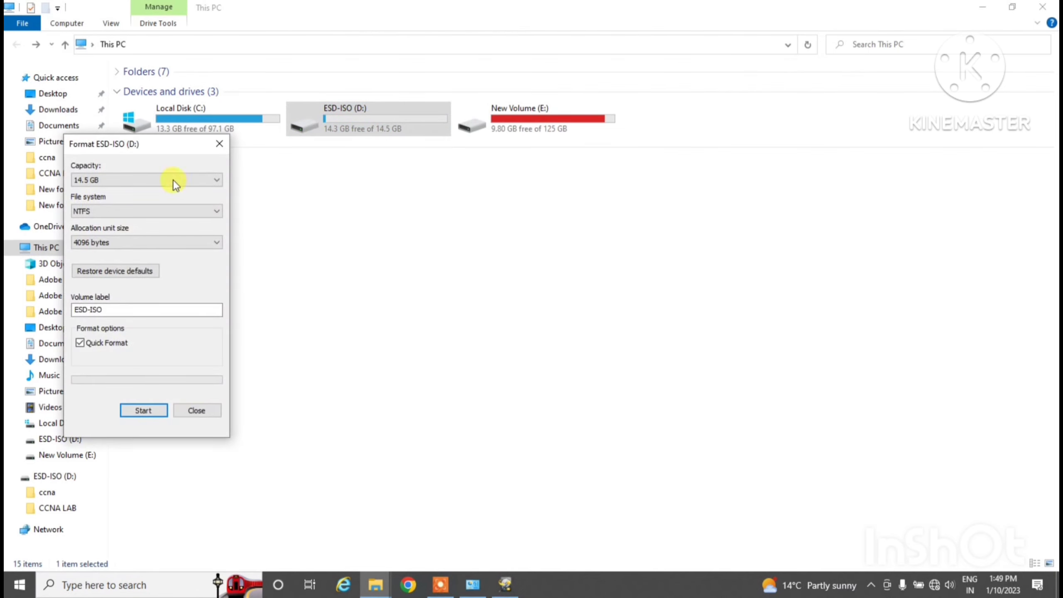
{"action": "left_click_drag", "start_coordinate": [151, 140], "coordinate": [503, 202]}
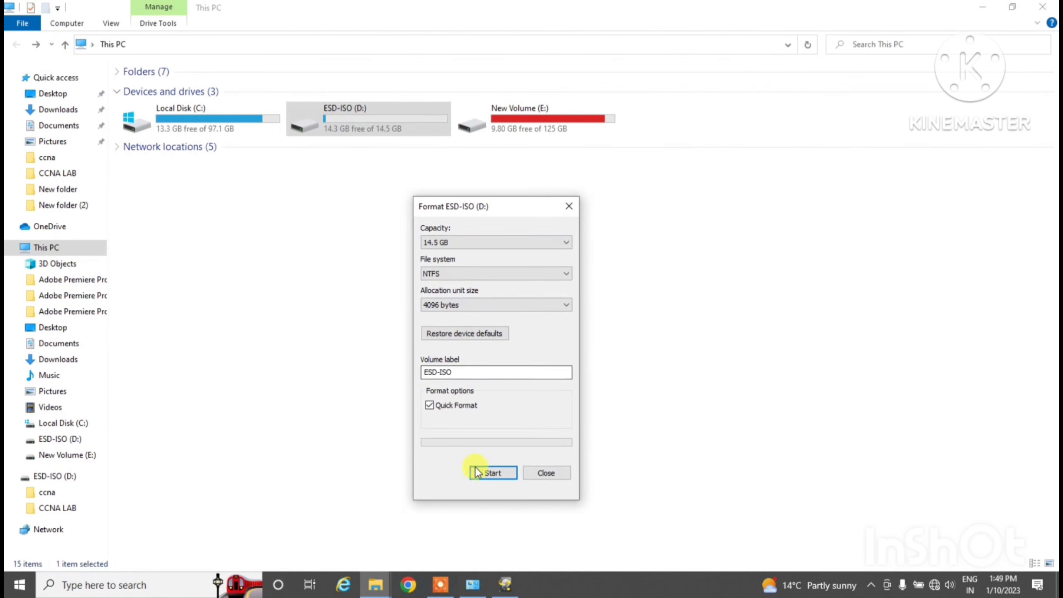
{"action": "left_click", "coordinate": [485, 472]}
{"action": "left_click", "coordinate": [564, 293]}
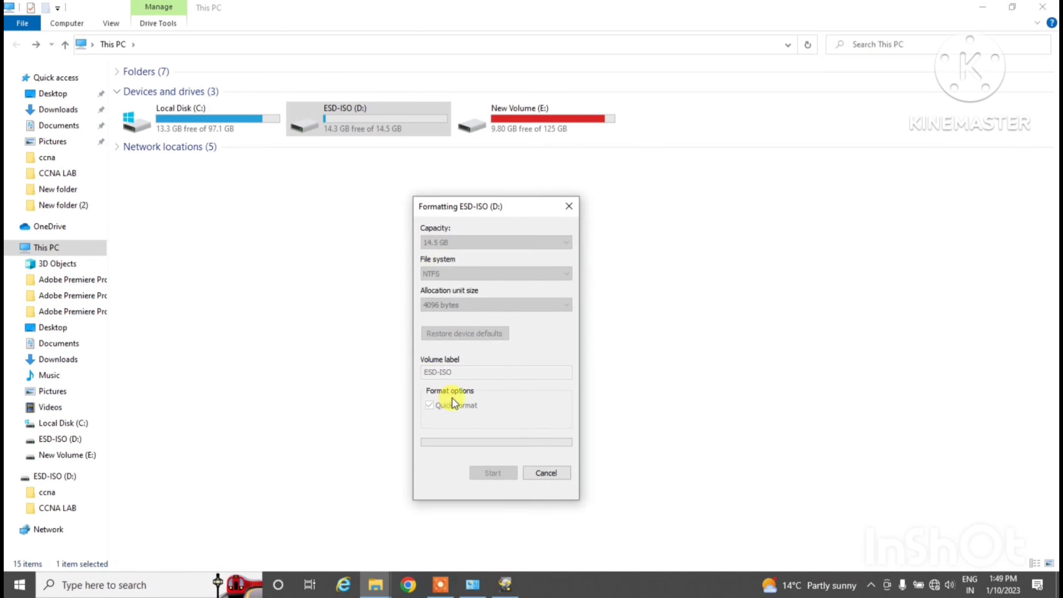
{"action": "left_click", "coordinate": [611, 290]}
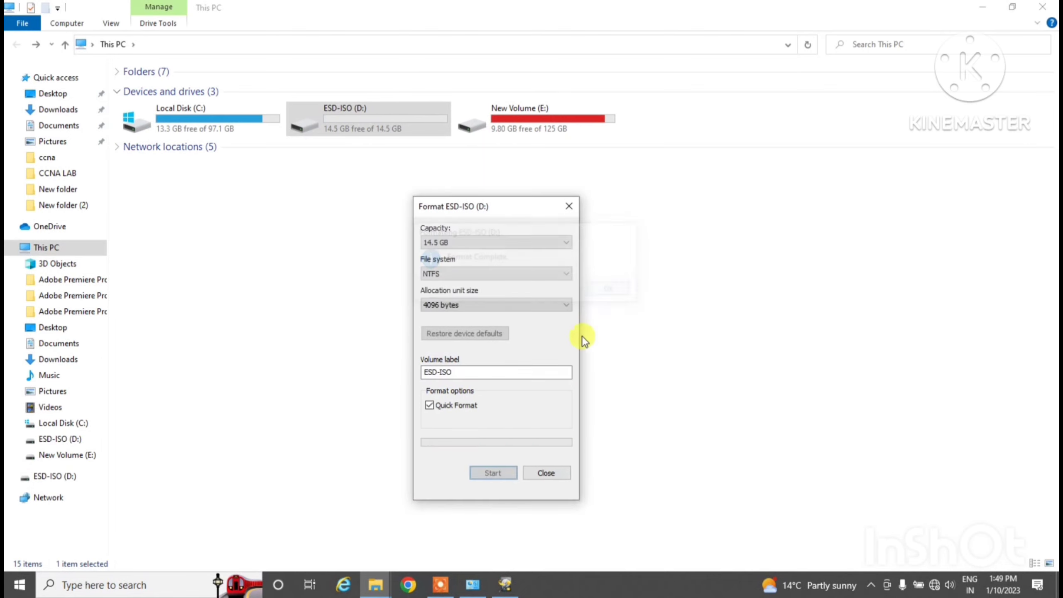
{"action": "left_click", "coordinate": [545, 473]}
Open ESD-ISO (D:) to verify it is empty, then close File Explorer
{"action": "left_click", "coordinate": [395, 309]}
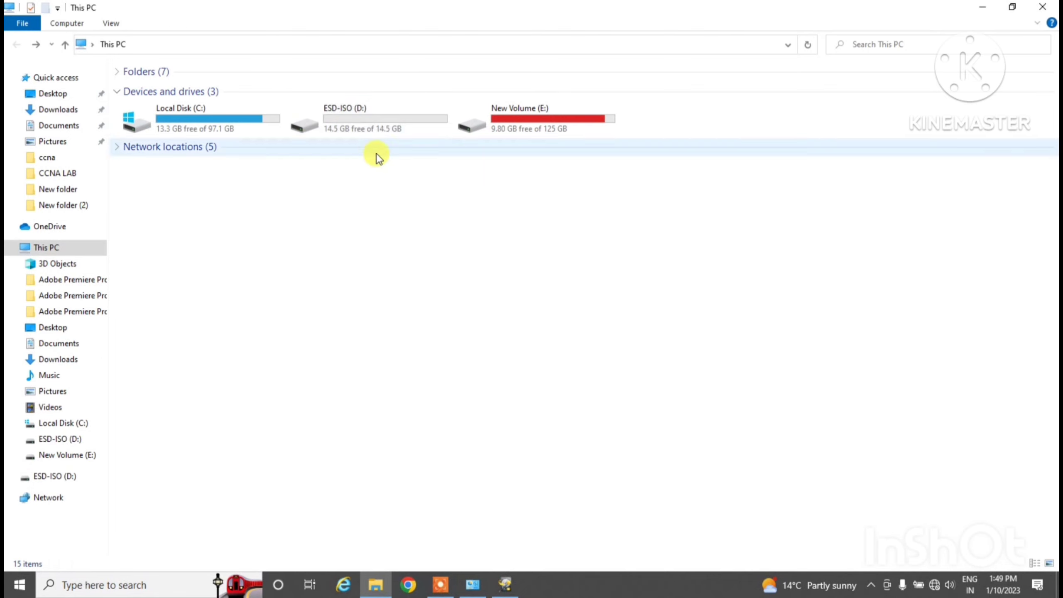
{"action": "double_click", "coordinate": [370, 121]}
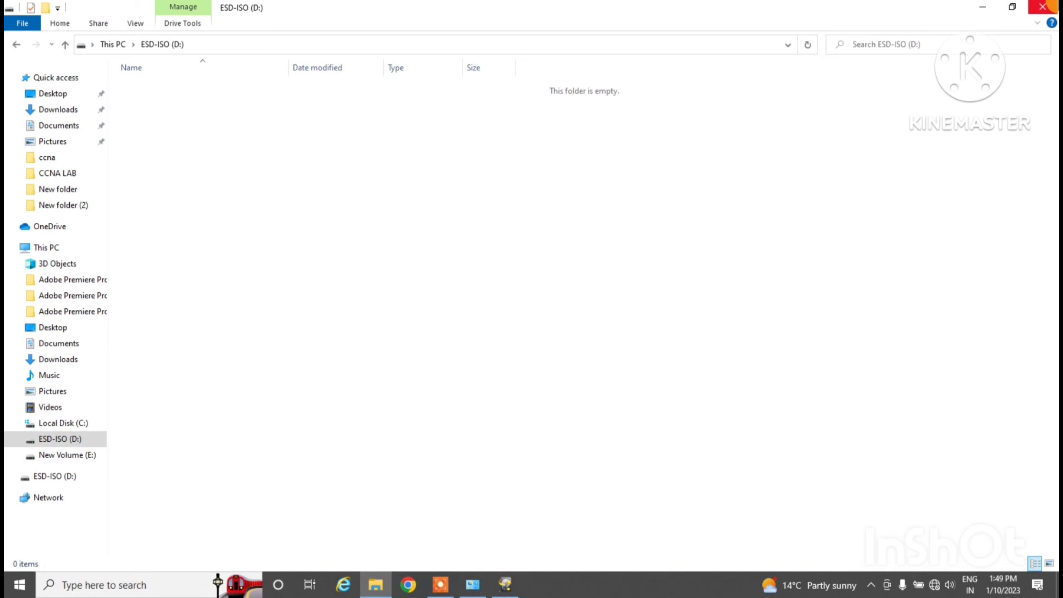
{"action": "left_click", "coordinate": [1044, 6]}
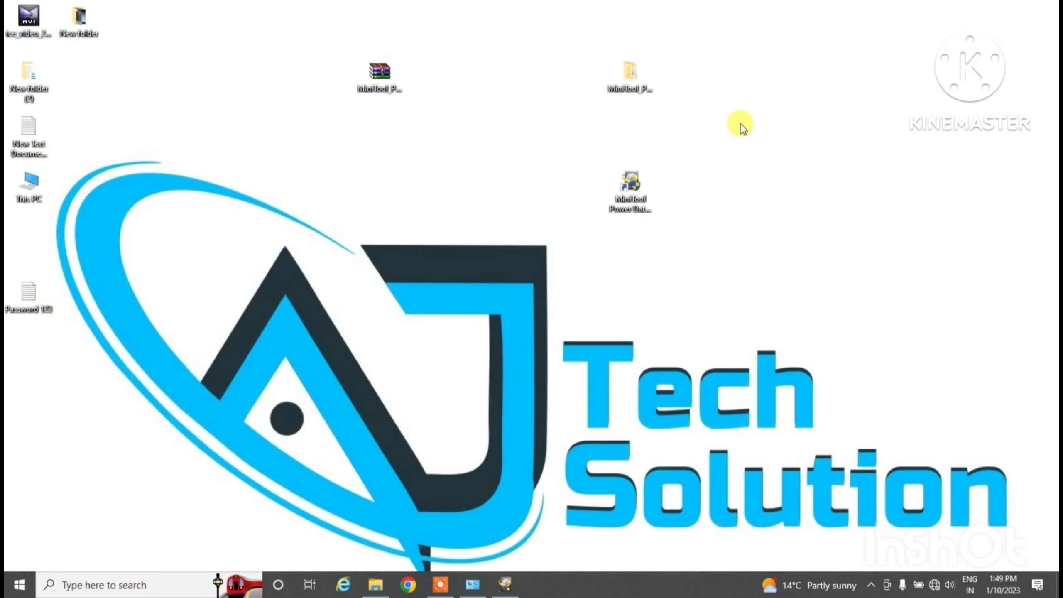
Restore MiniTool Power Data Recovery and exit it so it can be relaunched
{"action": "left_click", "coordinate": [506, 585]}
{"action": "left_click", "coordinate": [620, 257]}
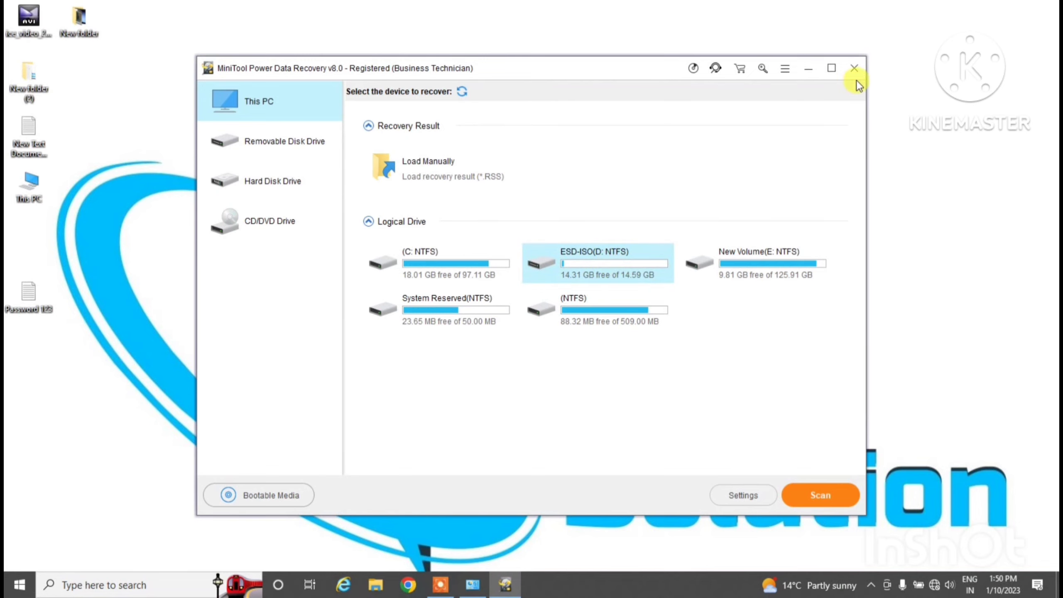
{"action": "left_click", "coordinate": [855, 69]}
{"action": "left_click", "coordinate": [509, 315]}
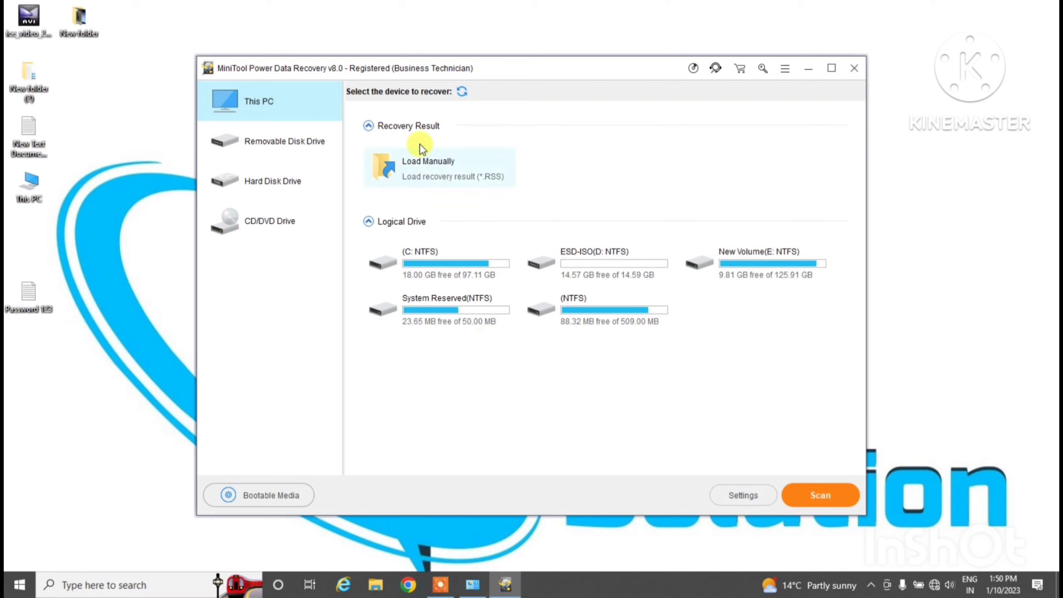
Select the ESD-ISO (D: NTFS) logical drive and start the scan
{"action": "left_click", "coordinate": [595, 264]}
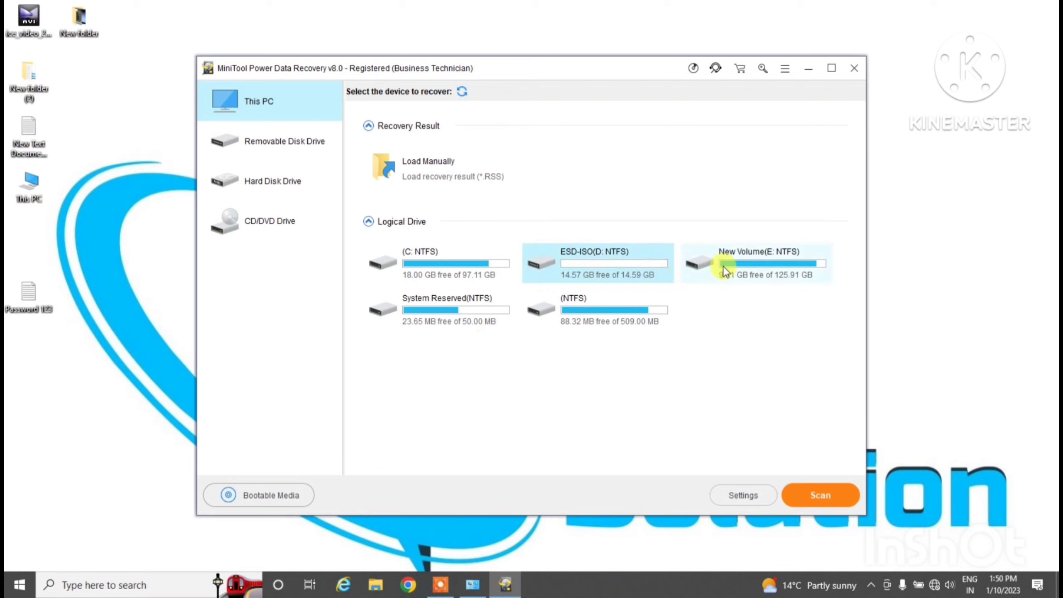
{"action": "left_click", "coordinate": [761, 260]}
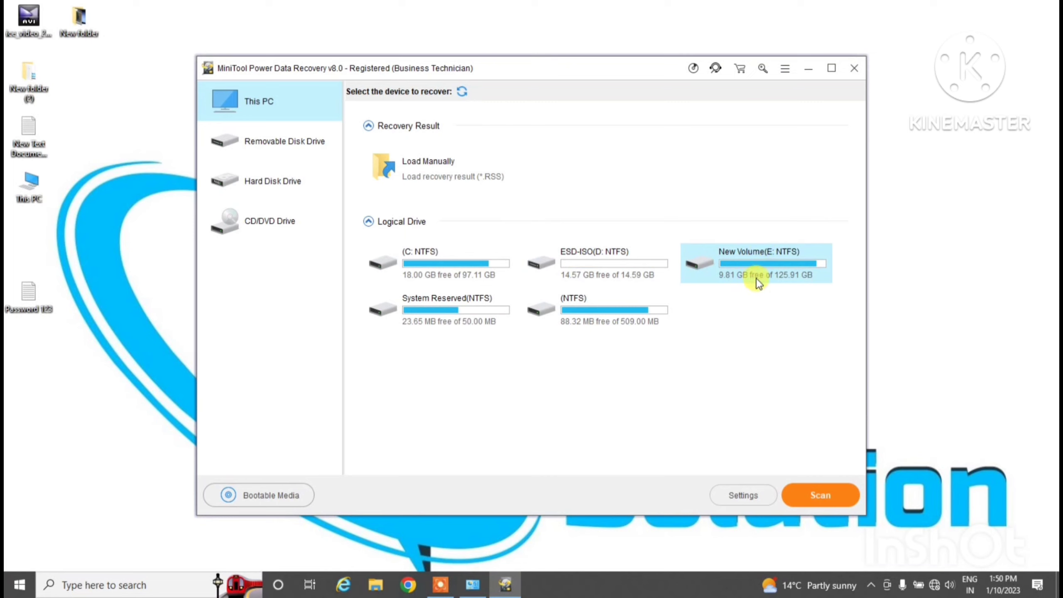
{"action": "left_click", "coordinate": [628, 263]}
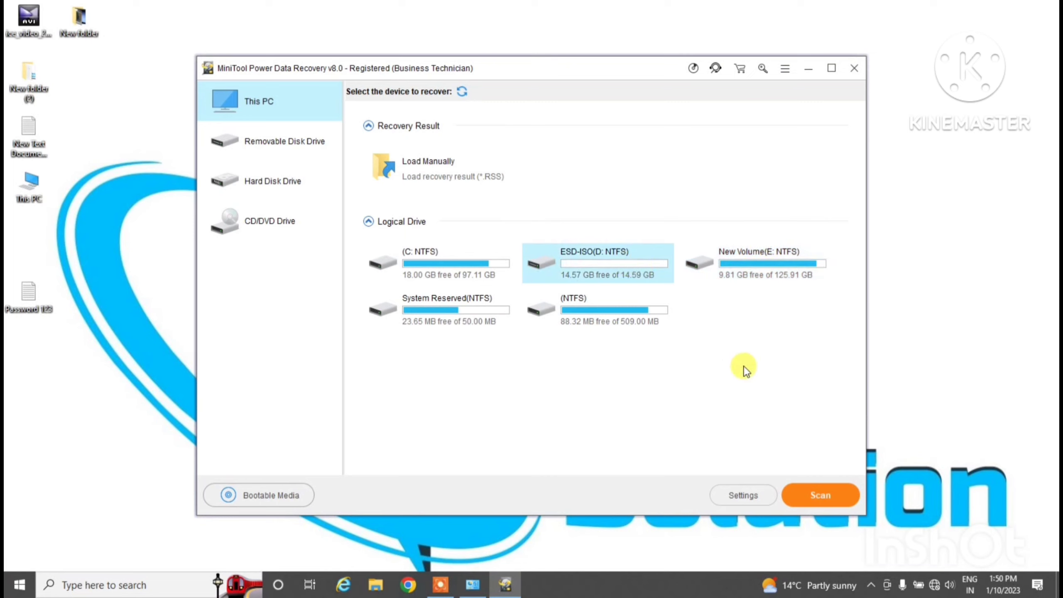
{"action": "left_click", "coordinate": [817, 496]}
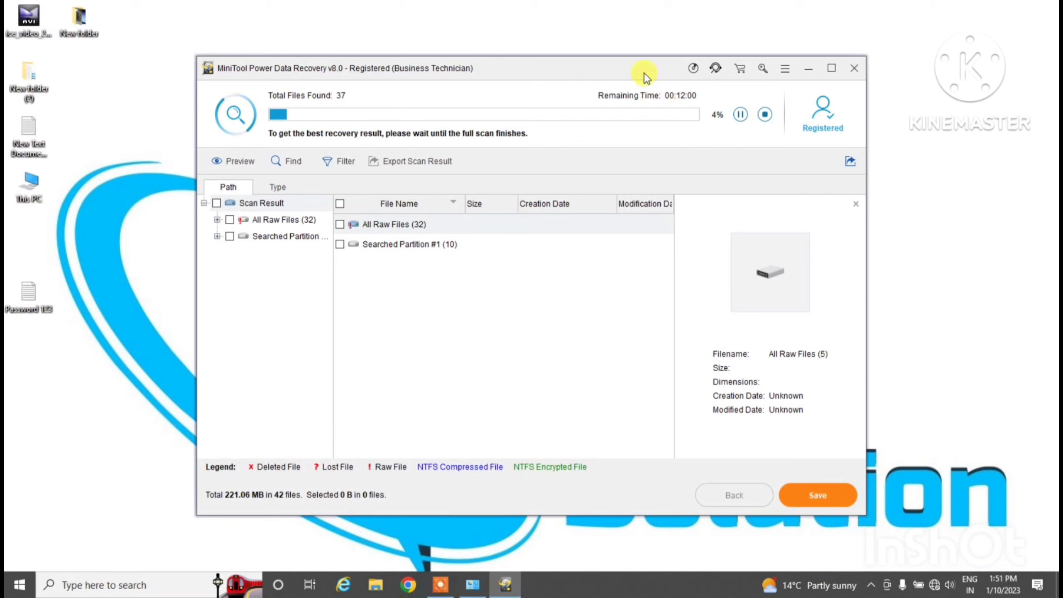
Expand All Raw Files in the scan results and move the desktop MiniTool archive icon
{"action": "left_click_drag", "start_coordinate": [633, 76], "coordinate": [629, 144]}
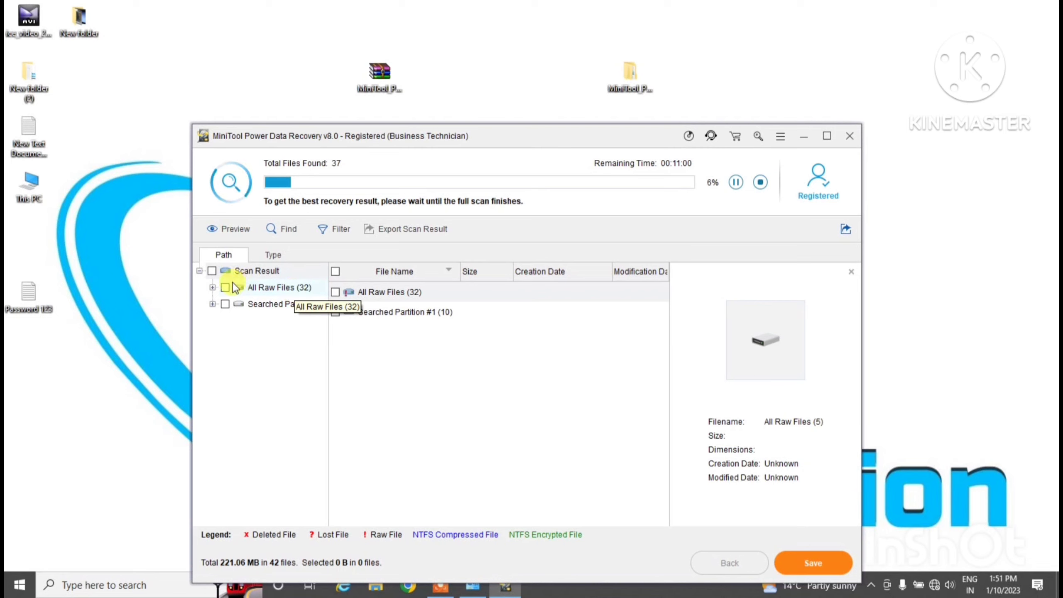
{"action": "left_click", "coordinate": [213, 287]}
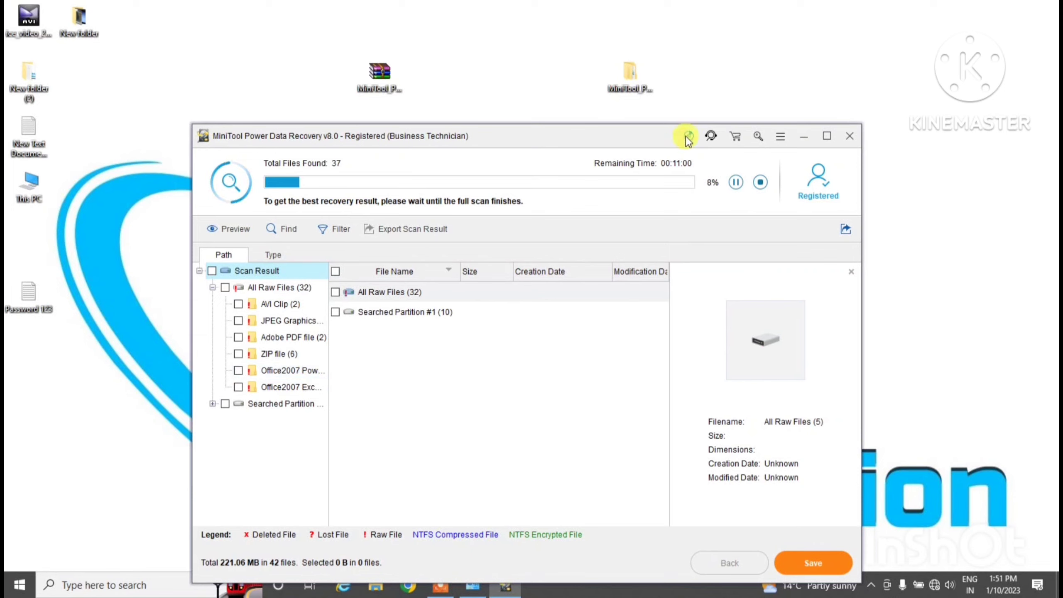
{"action": "left_click", "coordinate": [380, 86]}
{"action": "left_click_drag", "start_coordinate": [389, 83], "coordinate": [440, 62]}
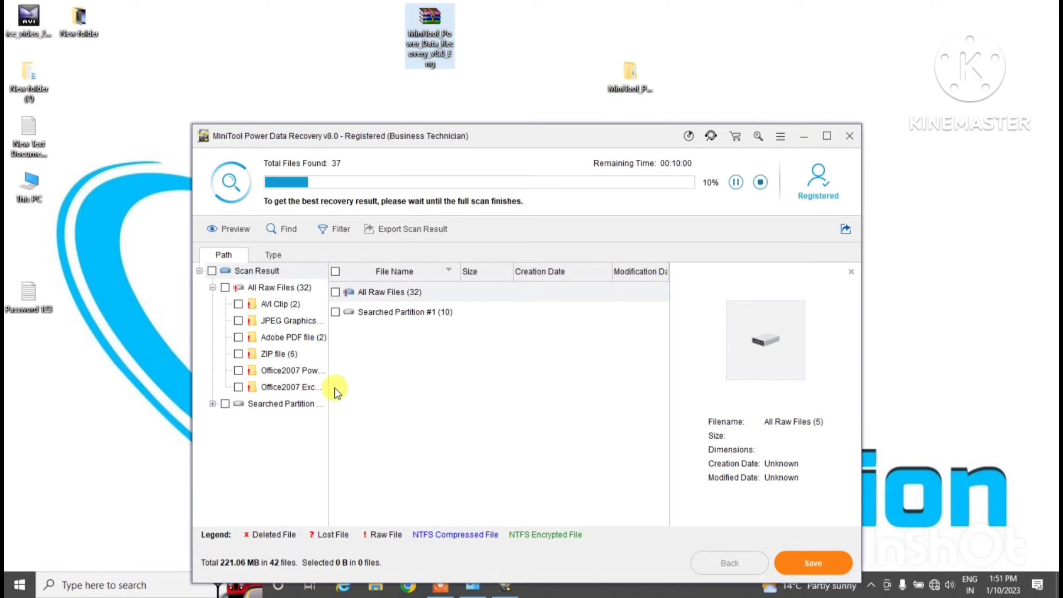
Preview the four recovered JPEGs, Recovered_jpg_file(1) through (4)
{"action": "left_click", "coordinate": [301, 322]}
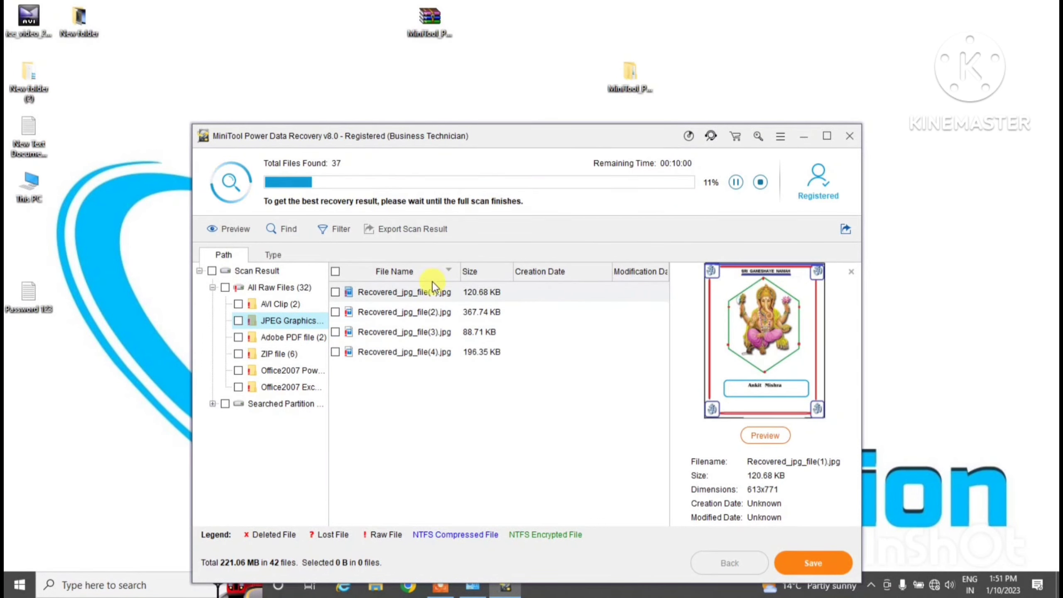
{"action": "left_click", "coordinate": [418, 292]}
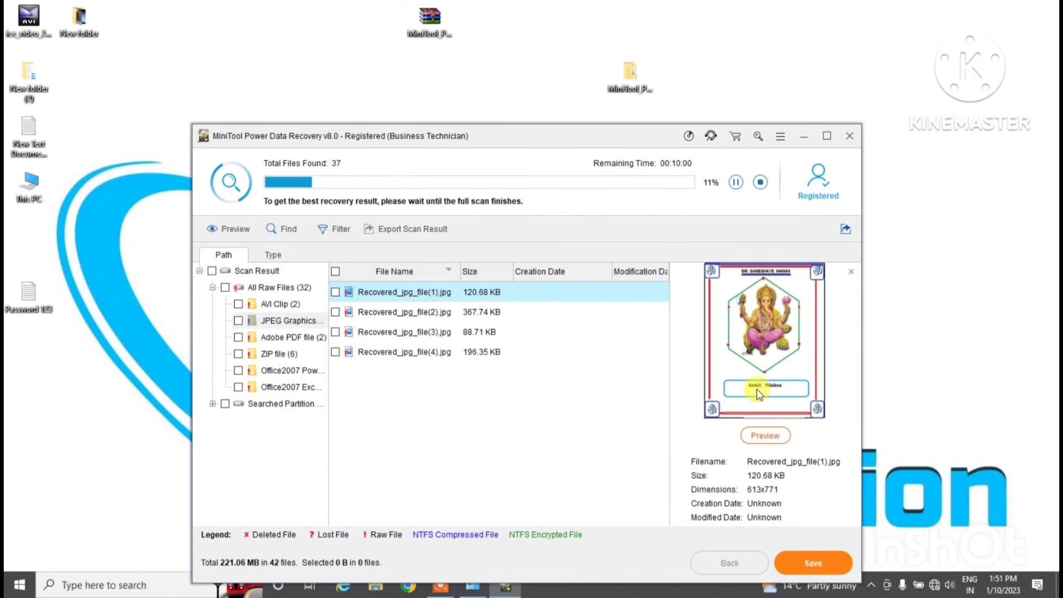
{"action": "left_click", "coordinate": [466, 312]}
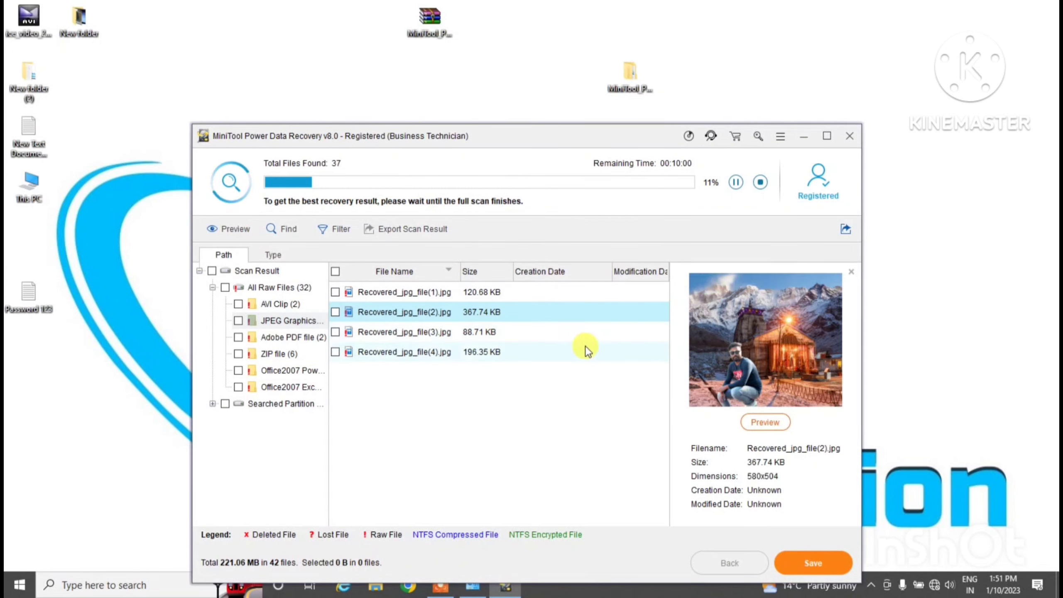
{"action": "left_click", "coordinate": [463, 333]}
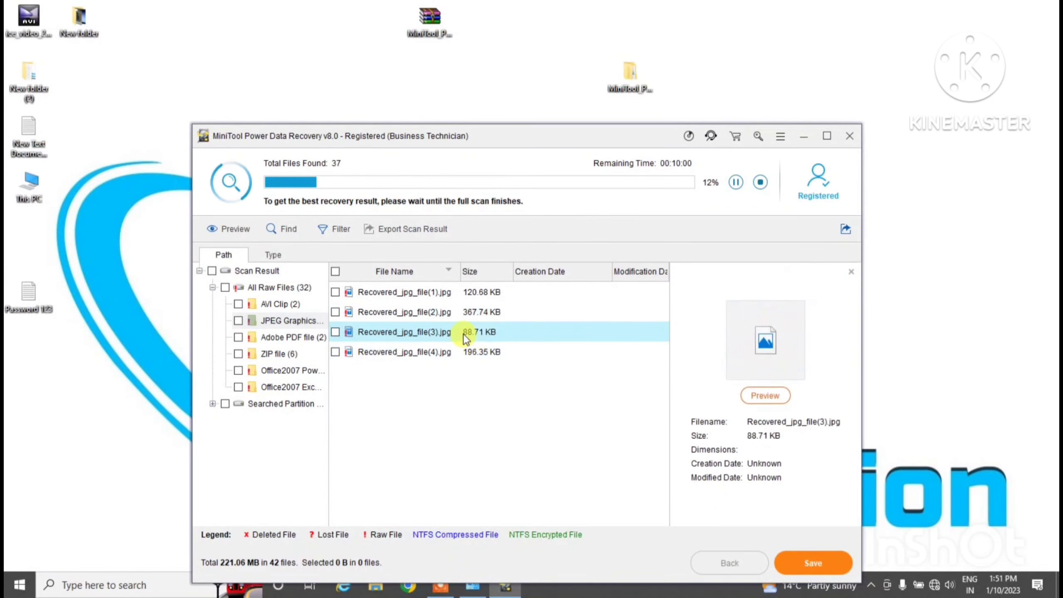
{"action": "left_click", "coordinate": [425, 355]}
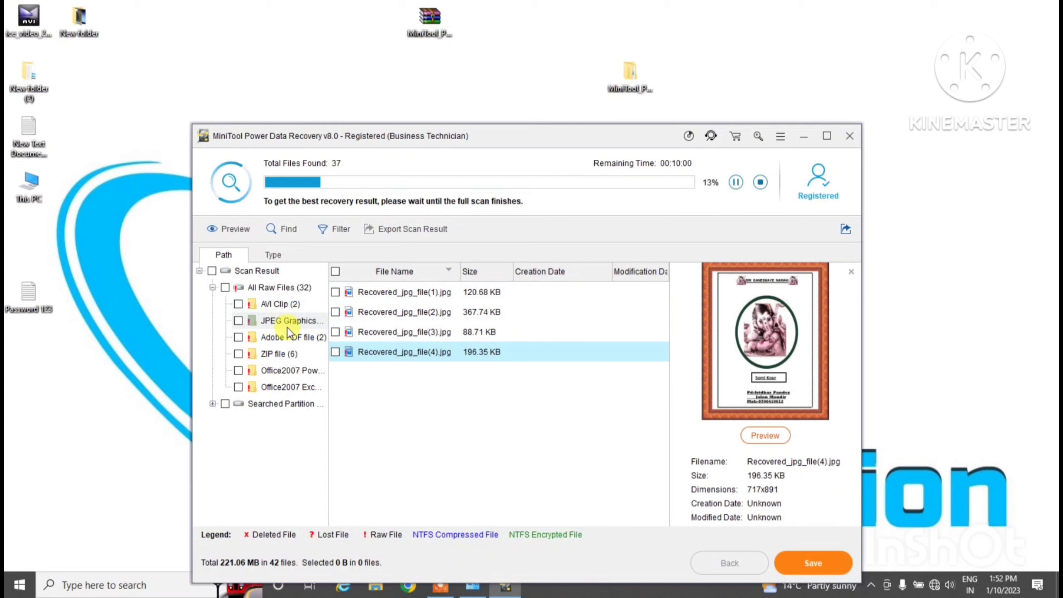
Check the PowerPoint, Excel and AVI Clip groups, previewing one xlsx and one avi, then return to JPEG Graphics
{"action": "left_click", "coordinate": [287, 372]}
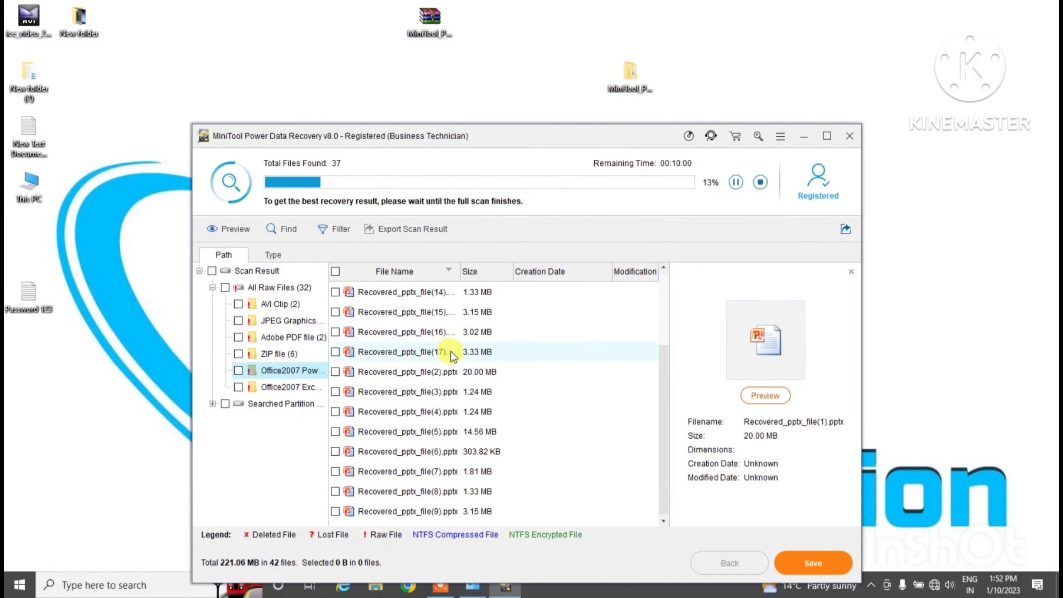
{"action": "left_click", "coordinate": [301, 387]}
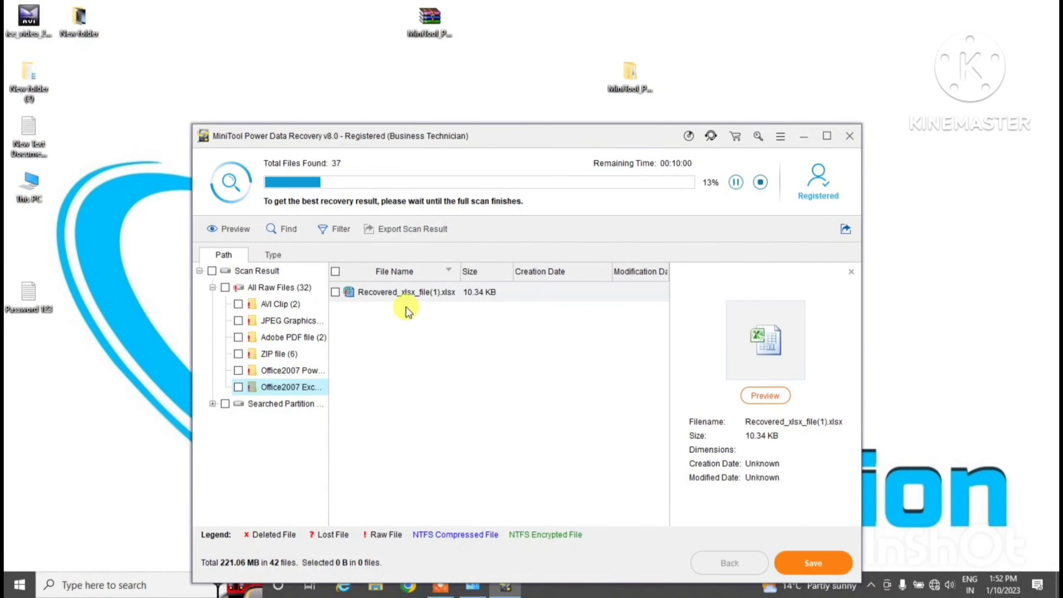
{"action": "left_click", "coordinate": [428, 297]}
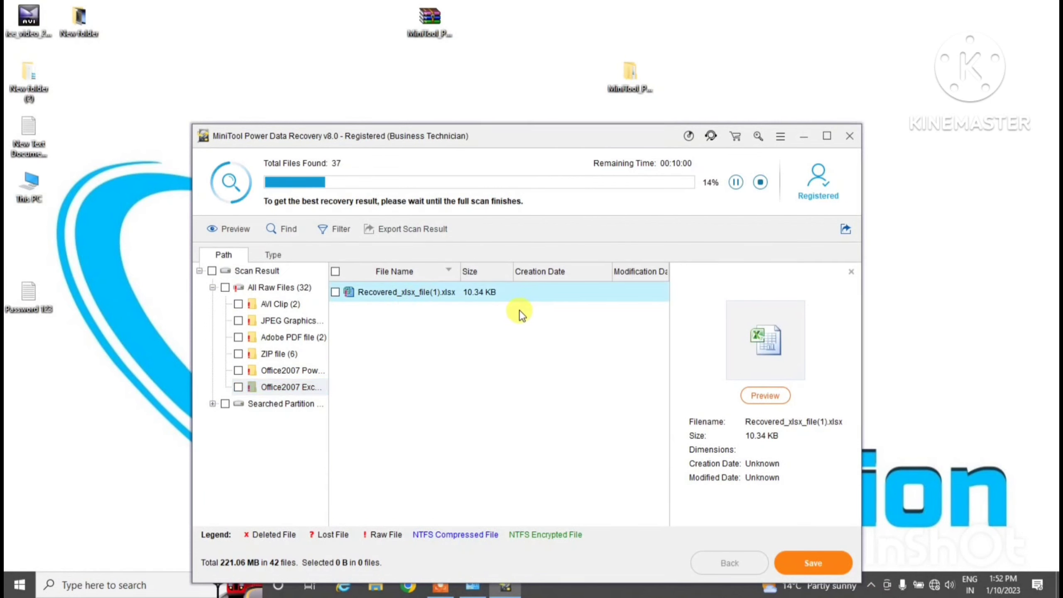
{"action": "left_click", "coordinate": [286, 305]}
{"action": "left_click", "coordinate": [411, 297]}
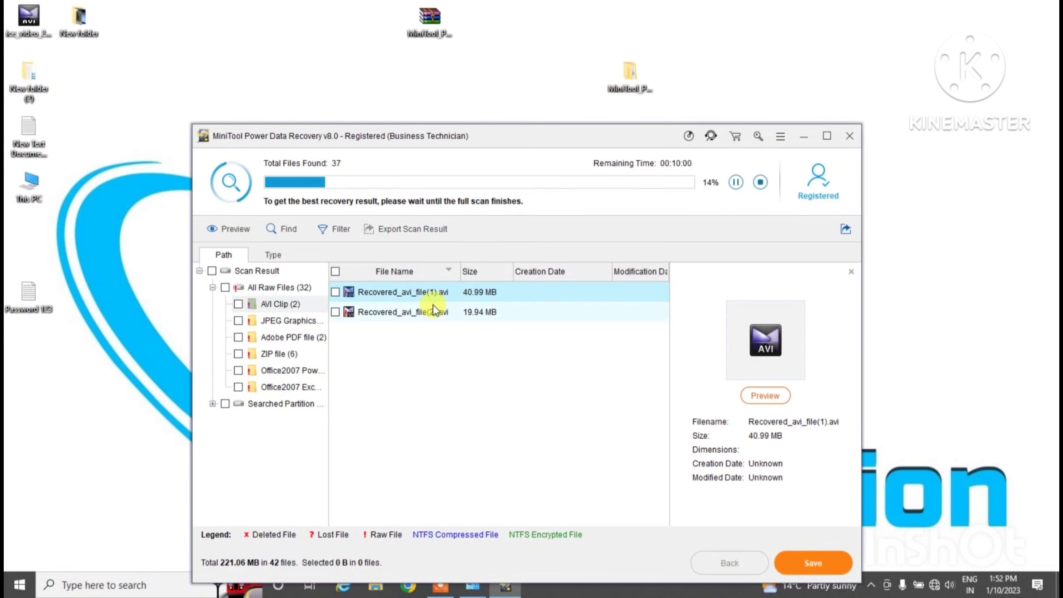
{"action": "left_click", "coordinate": [289, 321]}
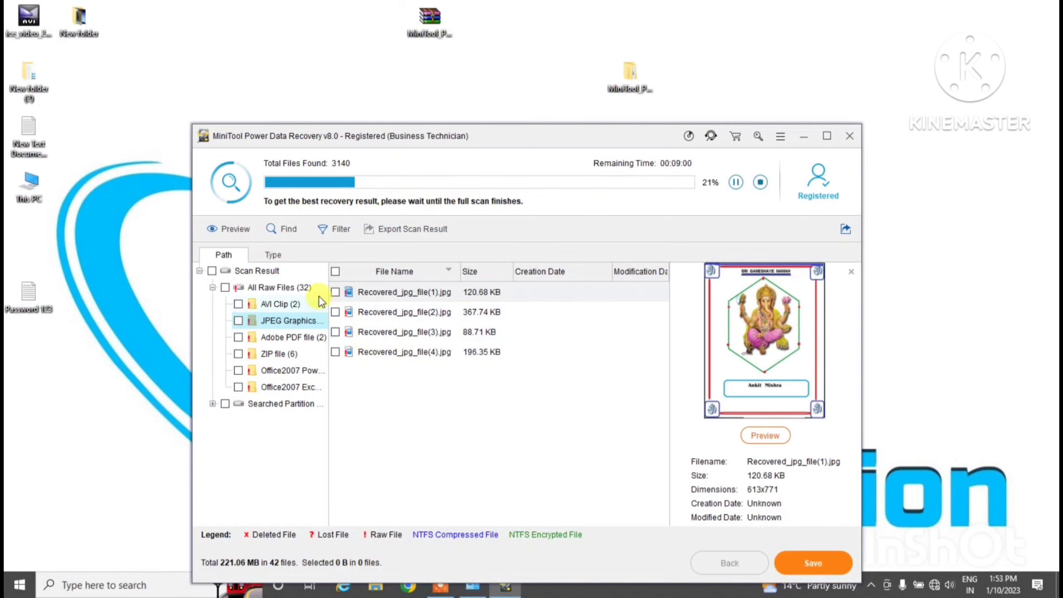
Select All Raw Files to list every file-type group as the scan climbs to 88%
{"action": "left_click", "coordinate": [270, 289]}
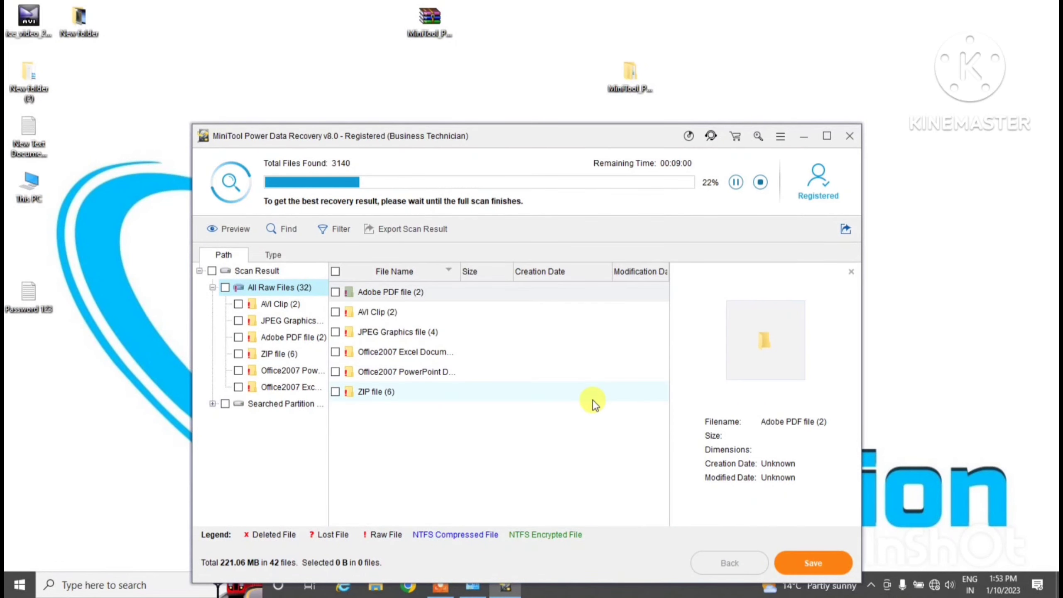
{"action": "left_click", "coordinate": [871, 587]}
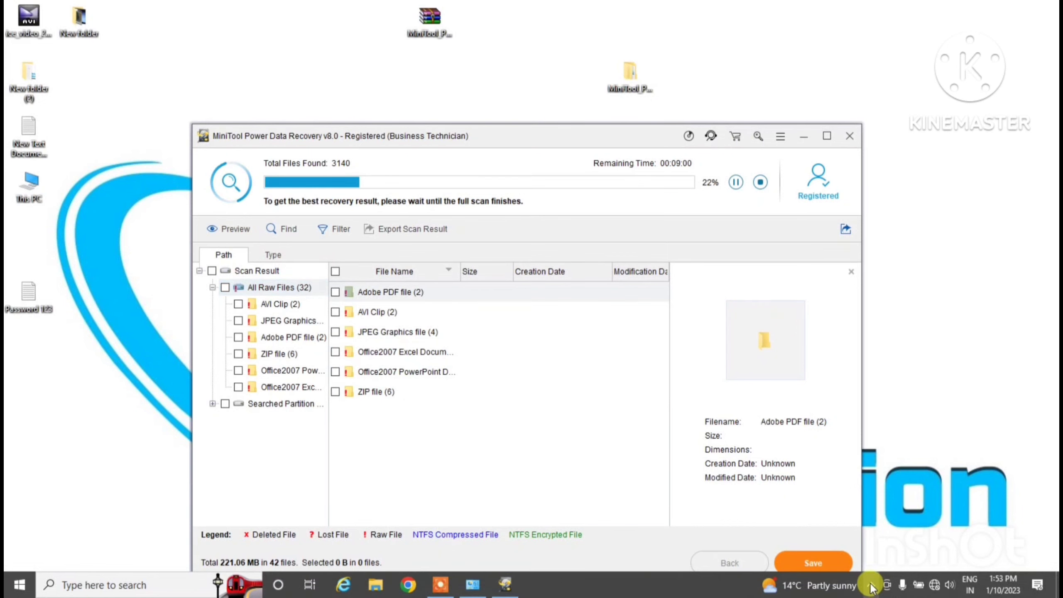
{"action": "left_click", "coordinate": [603, 467]}
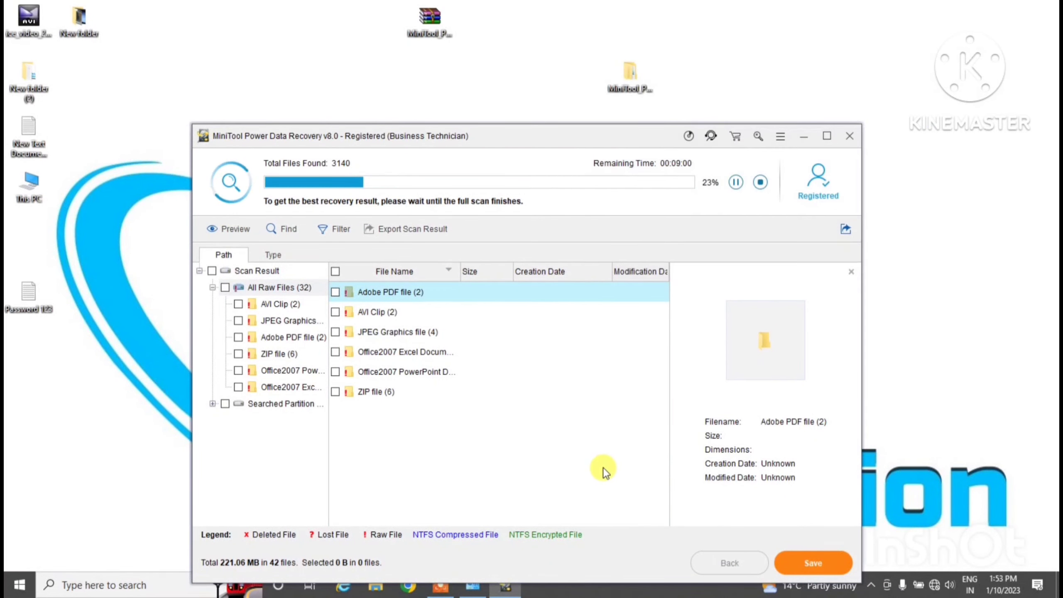
{"action": "left_click", "coordinate": [918, 276]}
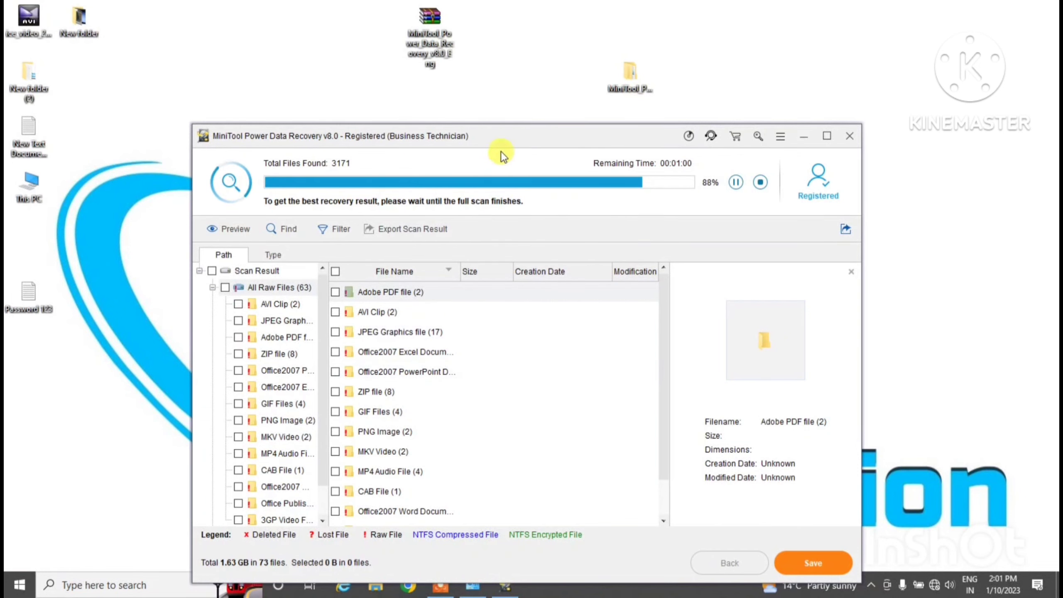
Reposition the window and preview the Word, four m4a, two MKV and 3GP results while the D: scan completes
{"action": "left_click_drag", "start_coordinate": [503, 136], "coordinate": [515, 65]}
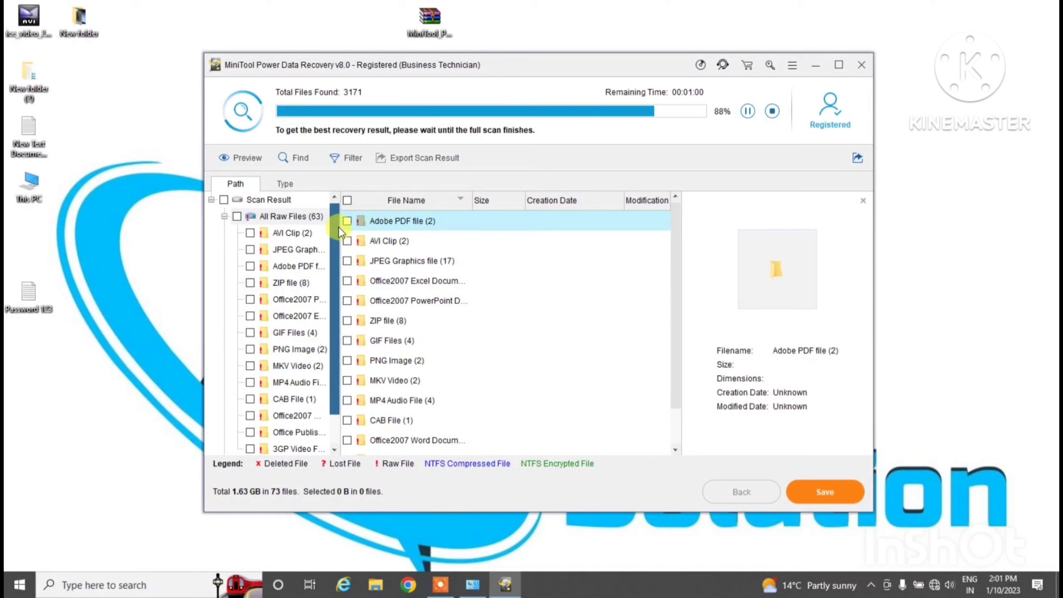
{"action": "left_click_drag", "start_coordinate": [338, 230], "coordinate": [331, 288]}
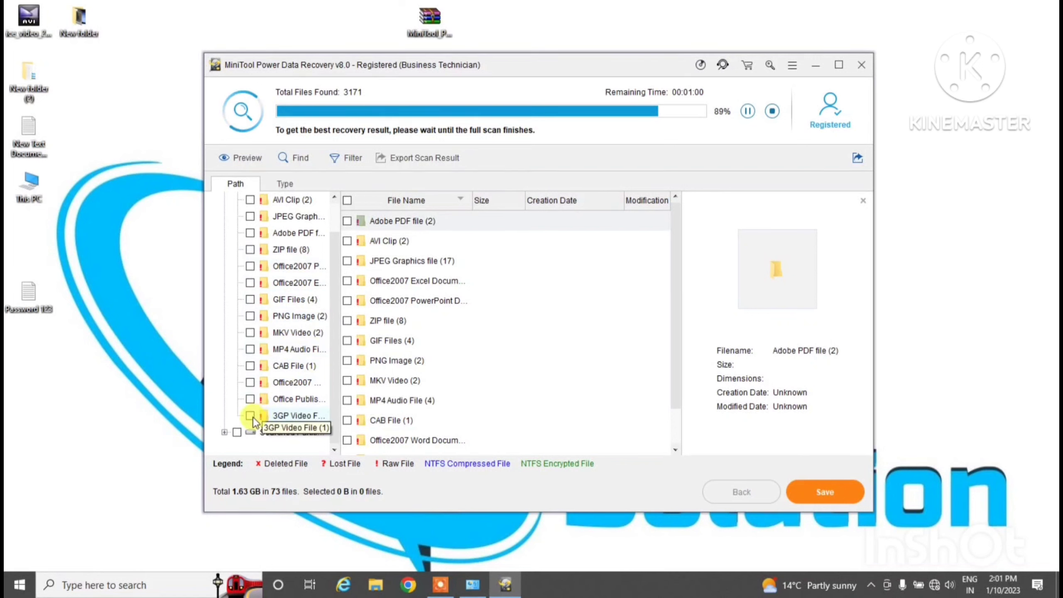
{"action": "left_click", "coordinate": [295, 383]}
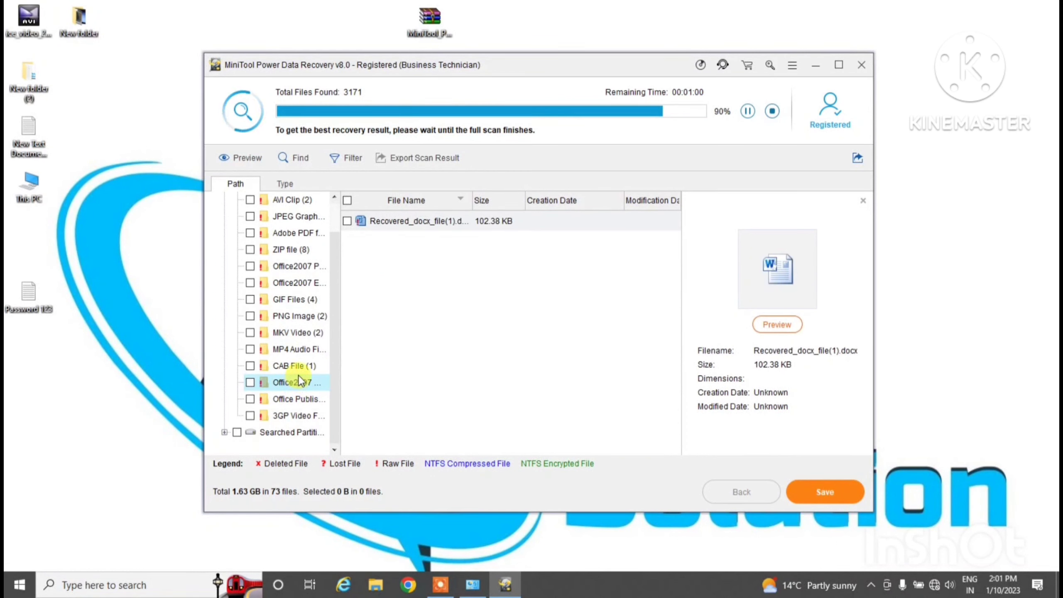
{"action": "left_click", "coordinate": [301, 348]}
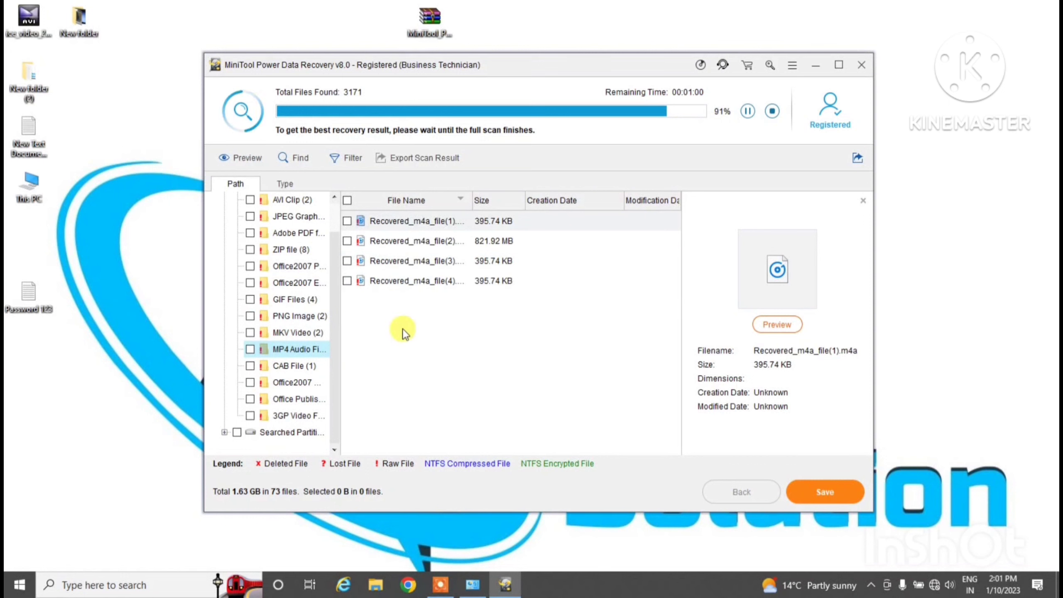
{"action": "left_click", "coordinate": [301, 335]}
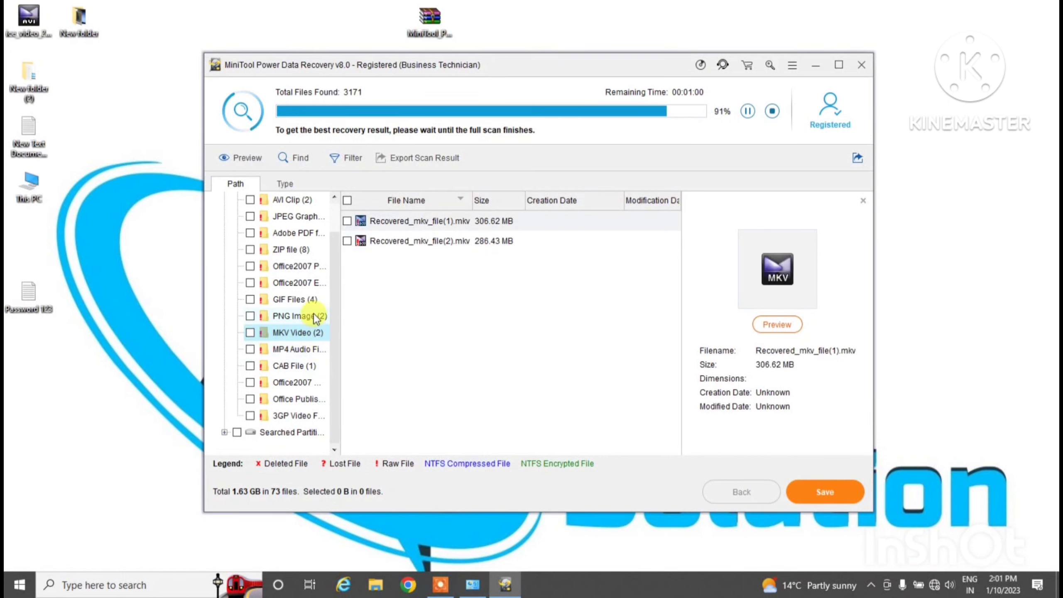
{"action": "left_click", "coordinate": [302, 416]}
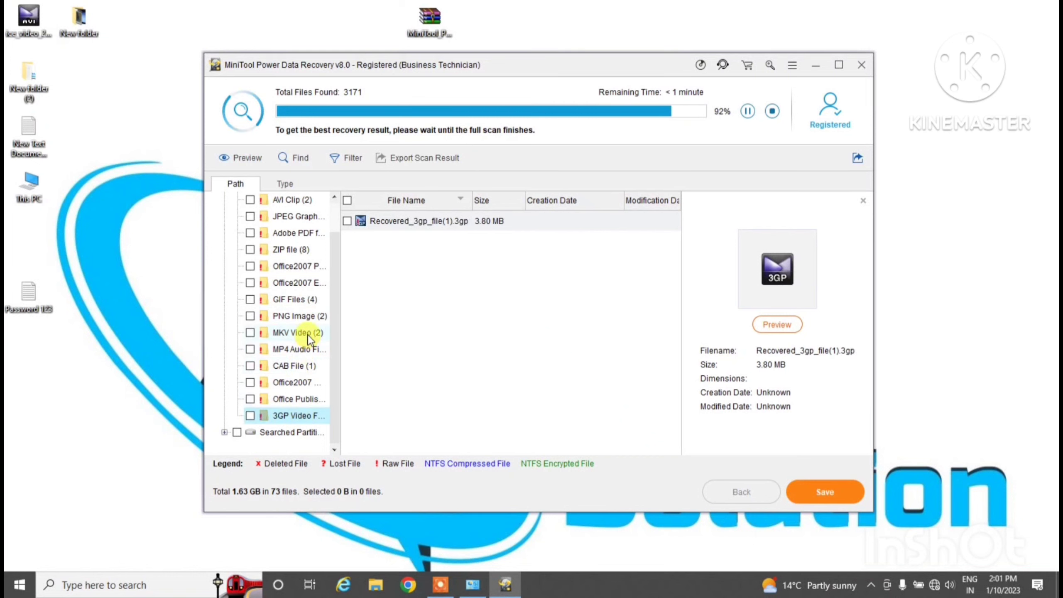
{"action": "scroll", "coordinate": [306, 333], "scroll_direction": "up", "scroll_amount": 1}
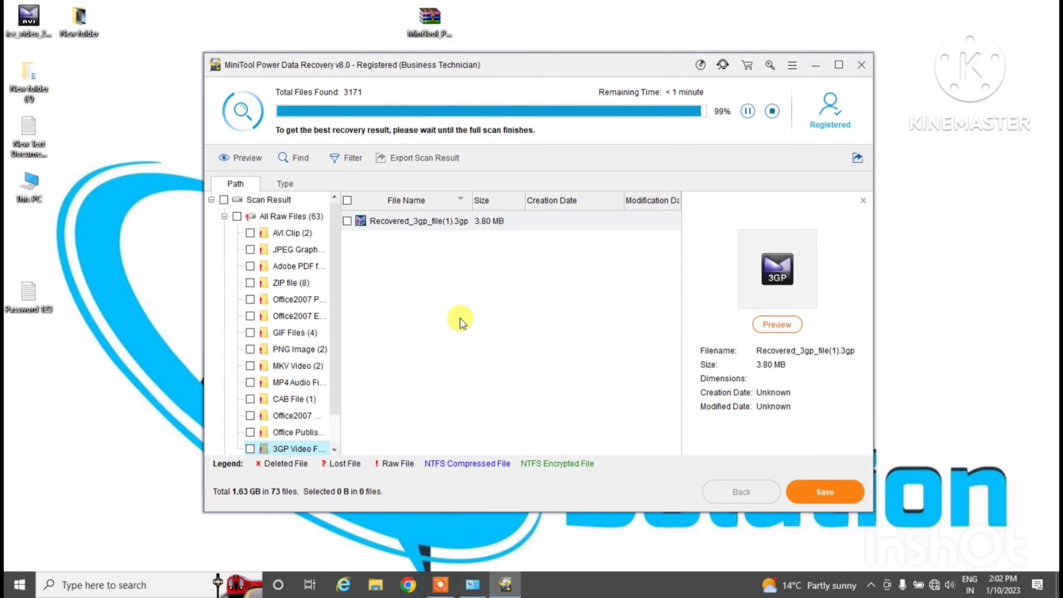
{"action": "left_click_drag", "start_coordinate": [587, 66], "coordinate": [717, 53]}
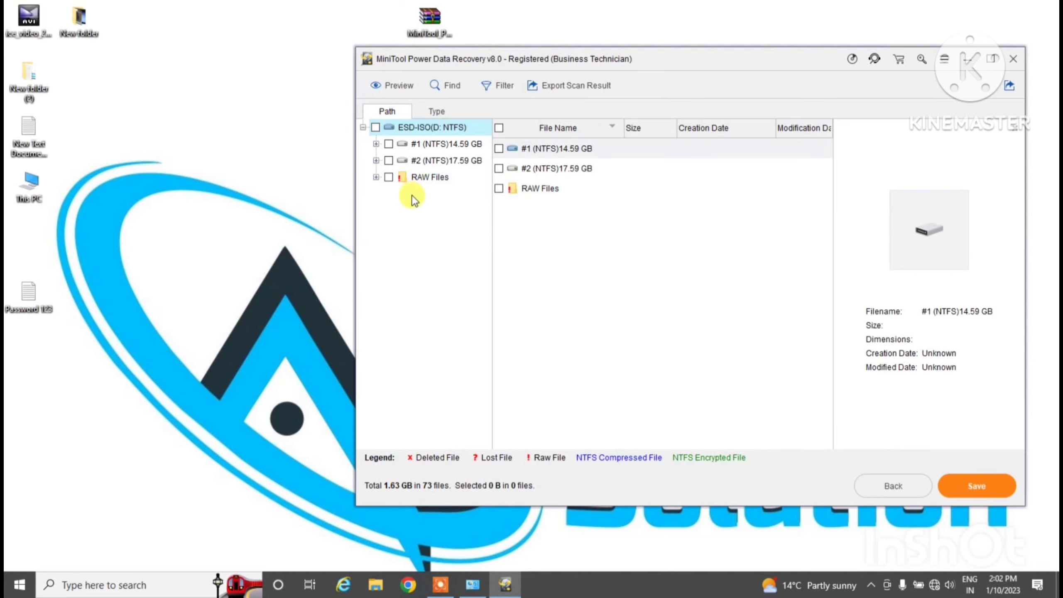
Browse the 14.59 GB and 17.59 GB NTFS partitions and the second partition's Lost Files
{"action": "left_click", "coordinate": [445, 145]}
{"action": "left_click", "coordinate": [455, 165]}
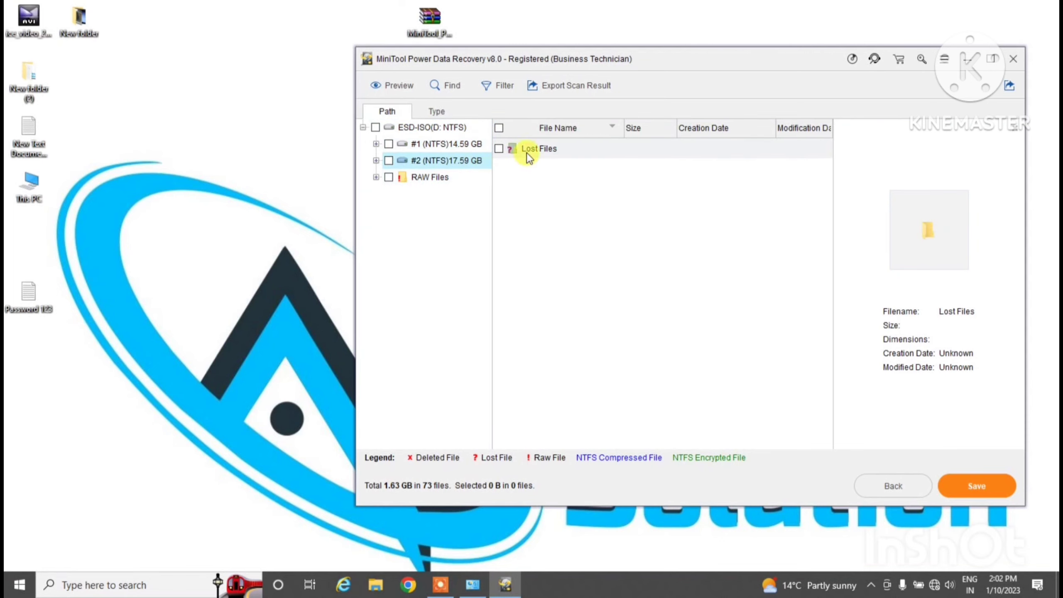
{"action": "left_click", "coordinate": [376, 161]}
{"action": "left_click", "coordinate": [412, 178]}
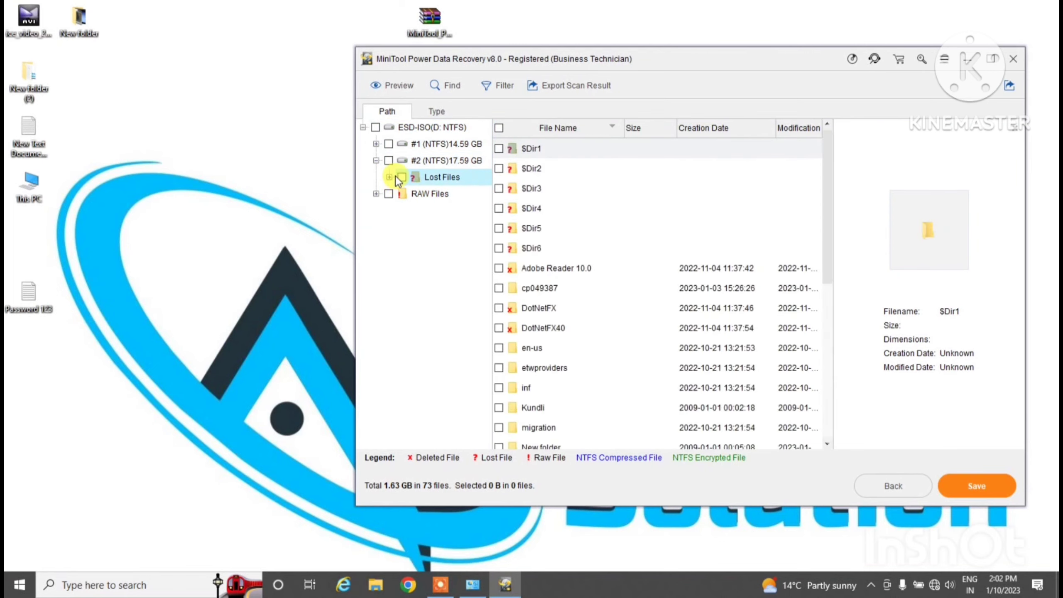
{"action": "scroll", "coordinate": [562, 267], "scroll_direction": "down", "scroll_amount": 5}
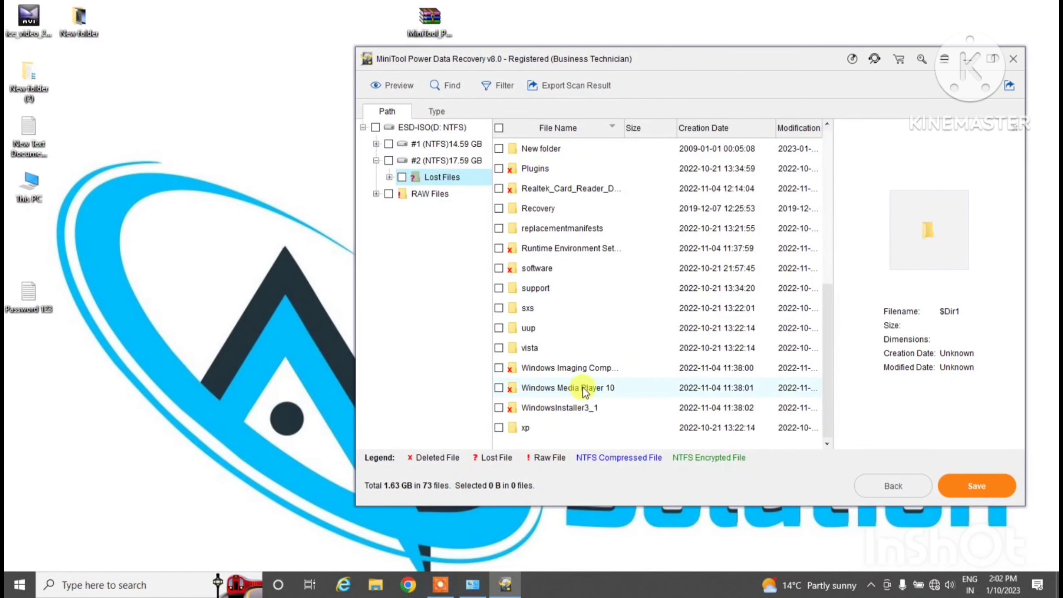
{"action": "scroll", "coordinate": [584, 384], "scroll_direction": "up", "scroll_amount": 4}
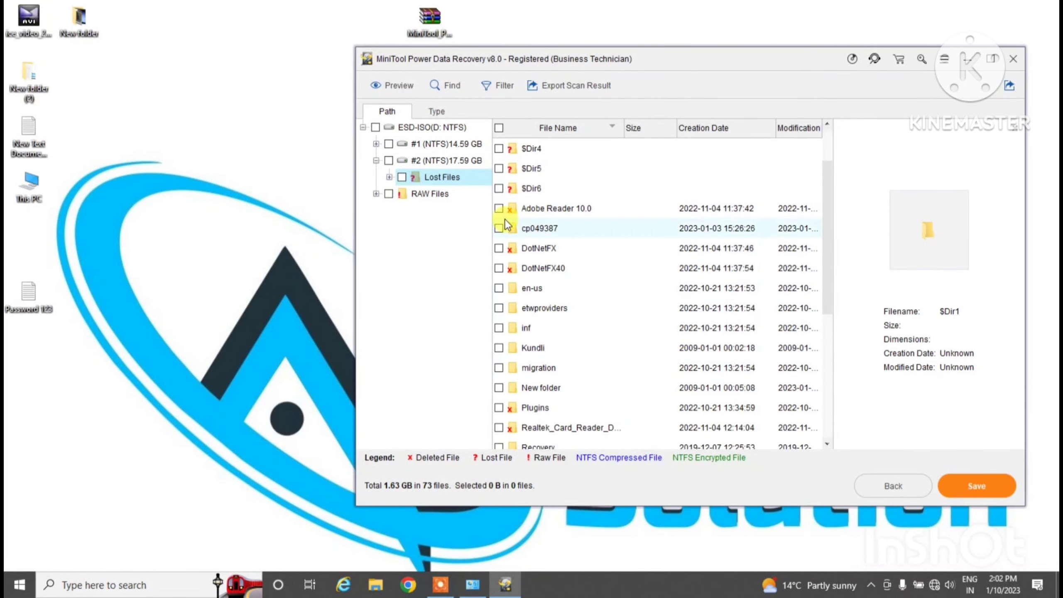
Expand RAW Files, tick JPEG Graphics and list its 17 files
{"action": "left_click", "coordinate": [376, 194]}
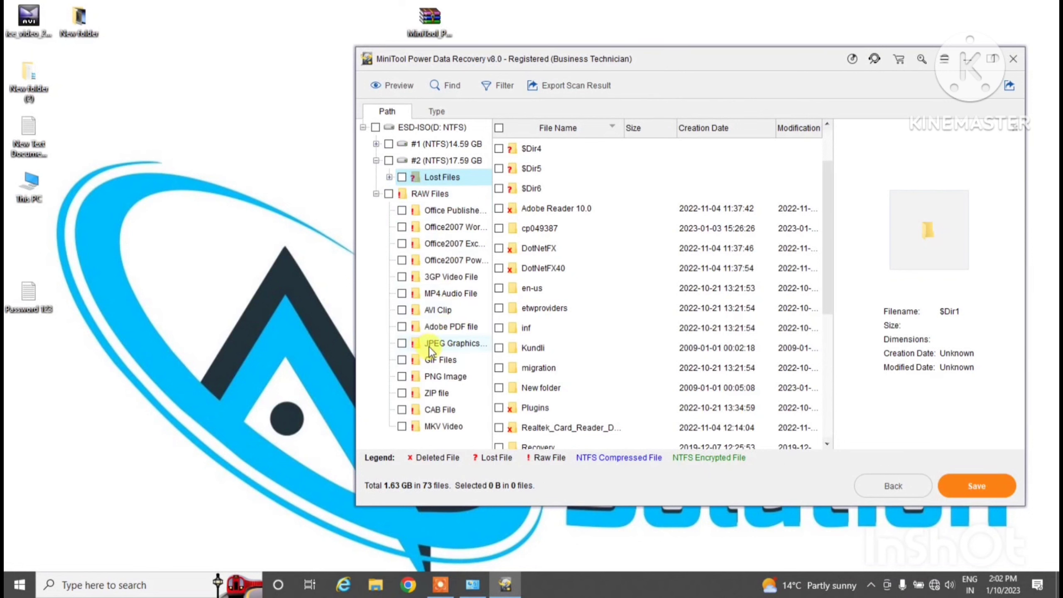
{"action": "left_click", "coordinate": [402, 344]}
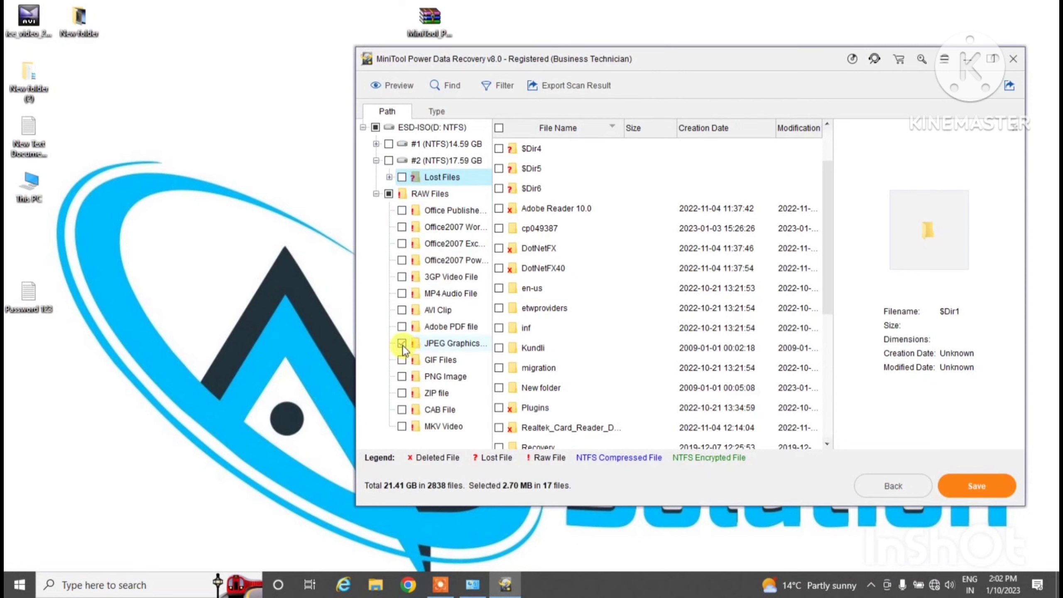
{"action": "left_click", "coordinate": [470, 346]}
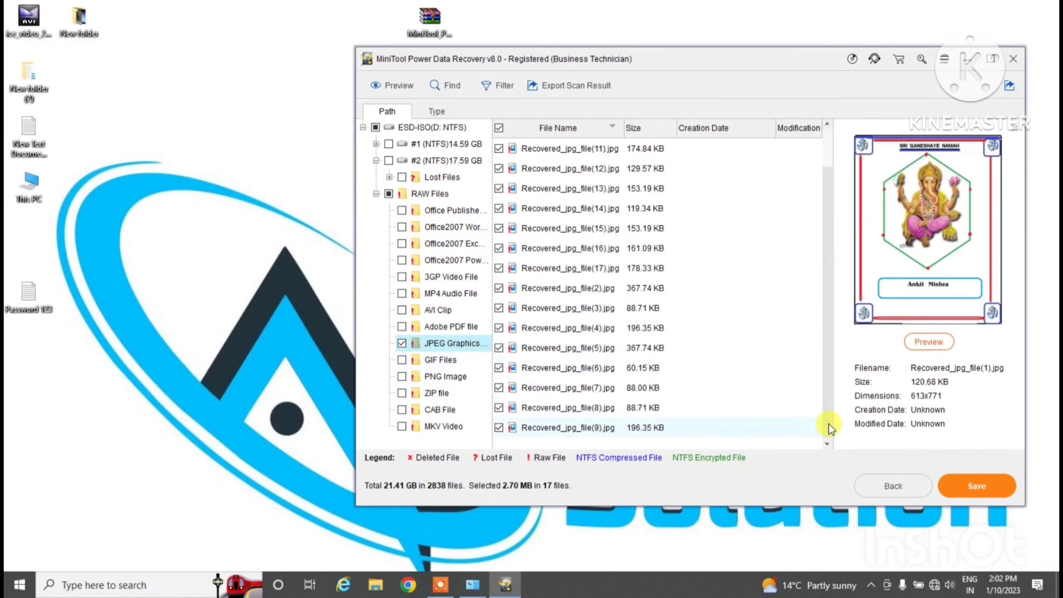
Save the 17 marked JPEGs to the Desktop and dismiss the completion notice
{"action": "left_click", "coordinate": [975, 487]}
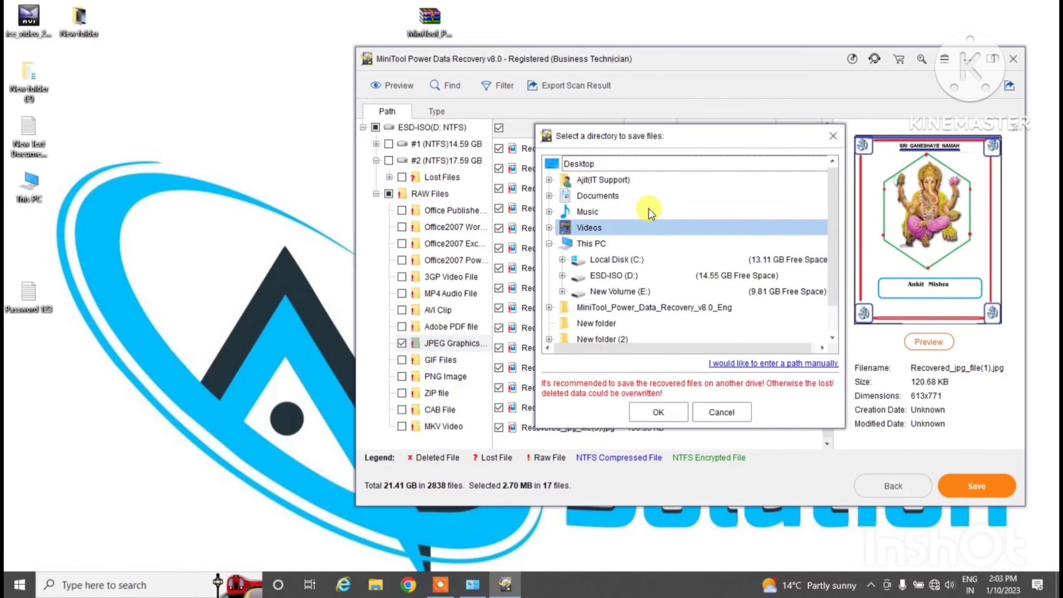
{"action": "left_click", "coordinate": [650, 275]}
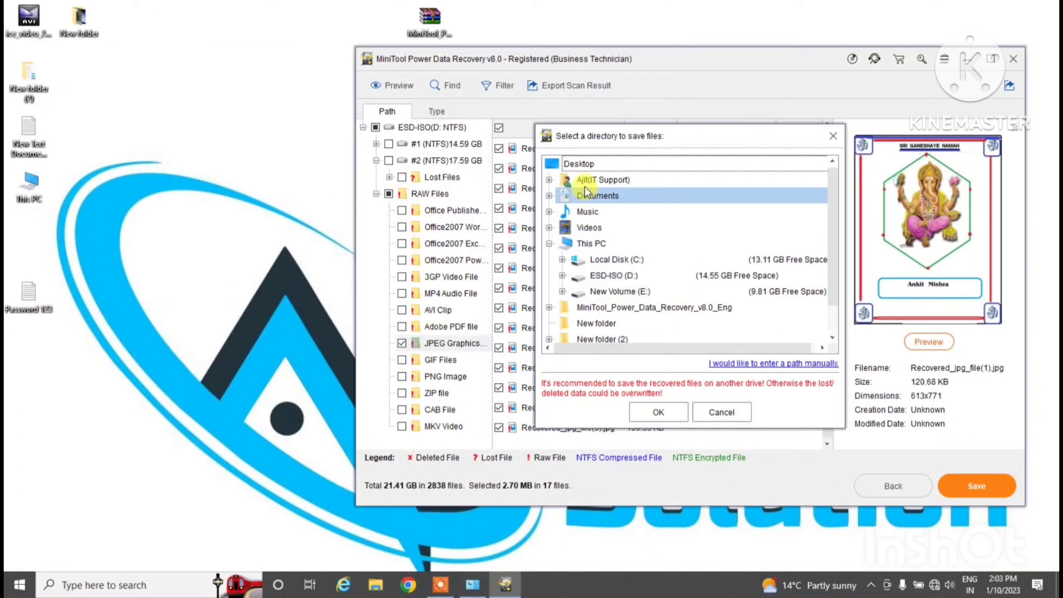
{"action": "left_click", "coordinate": [590, 164]}
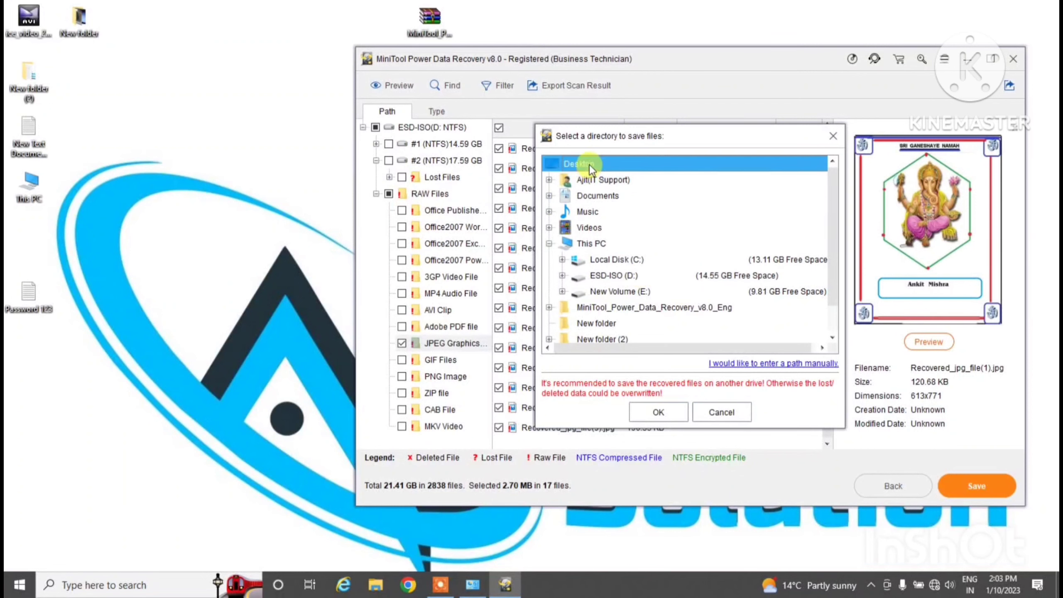
{"action": "left_click", "coordinate": [659, 413]}
{"action": "left_click", "coordinate": [689, 292]}
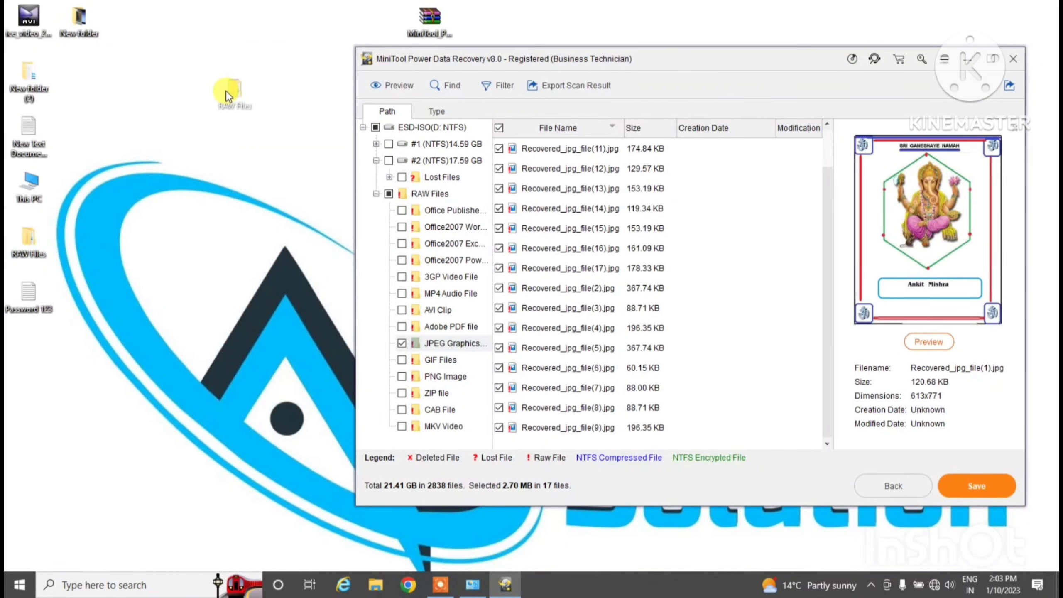
Open RAW Files\JPEG Graphics file and view Recovered_jpg_file(2) and Recovered_jpg_file(1)
{"action": "left_click_drag", "start_coordinate": [226, 95], "coordinate": [228, 90]}
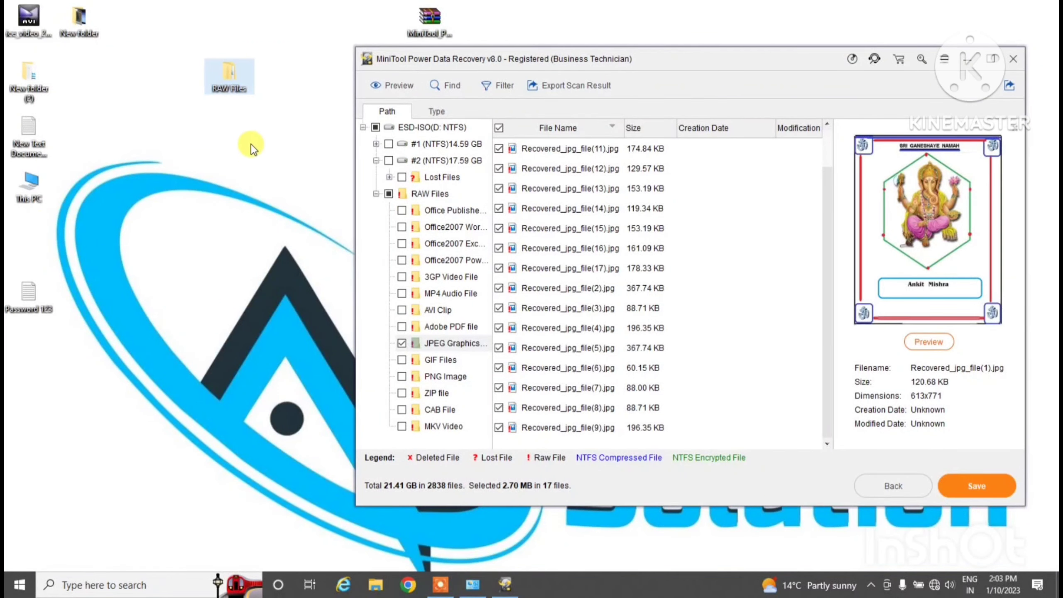
{"action": "double_click", "coordinate": [243, 81]}
{"action": "double_click", "coordinate": [194, 89]}
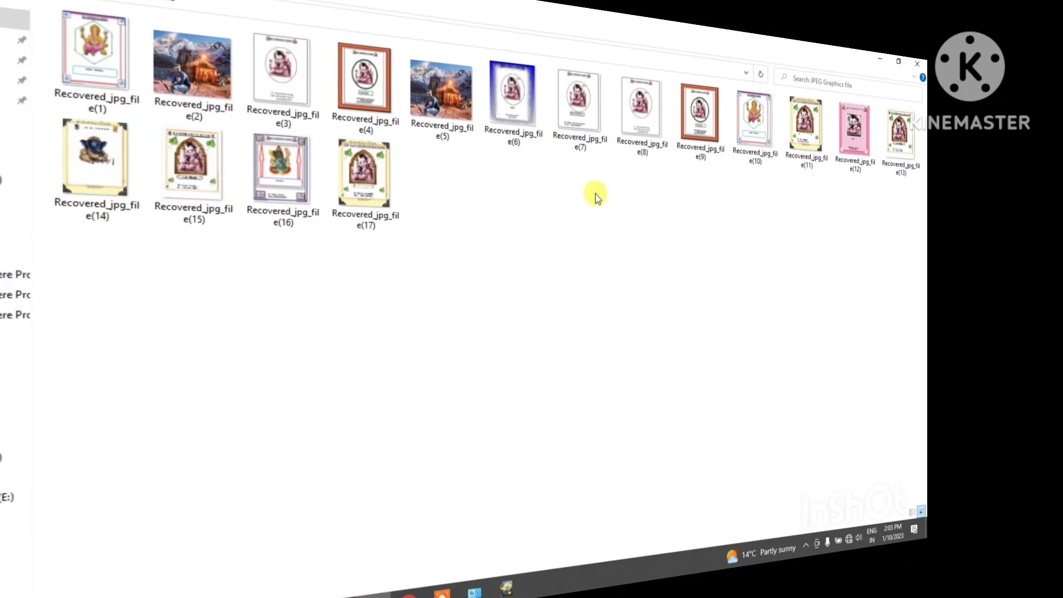
{"action": "left_click", "coordinate": [241, 93]}
{"action": "double_click", "coordinate": [250, 95]}
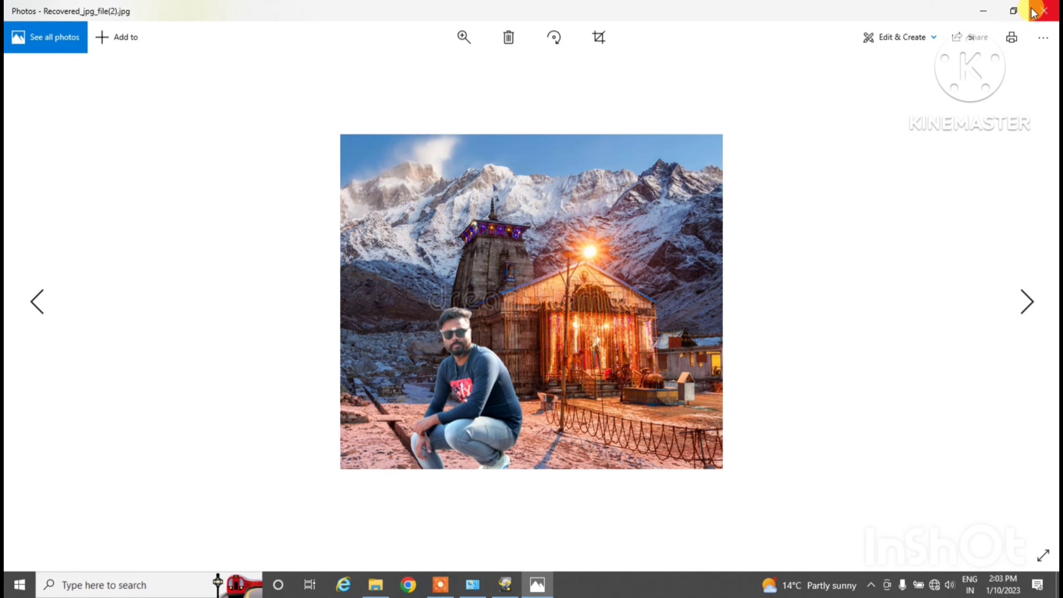
{"action": "left_click", "coordinate": [1045, 10]}
{"action": "left_click", "coordinate": [173, 100]}
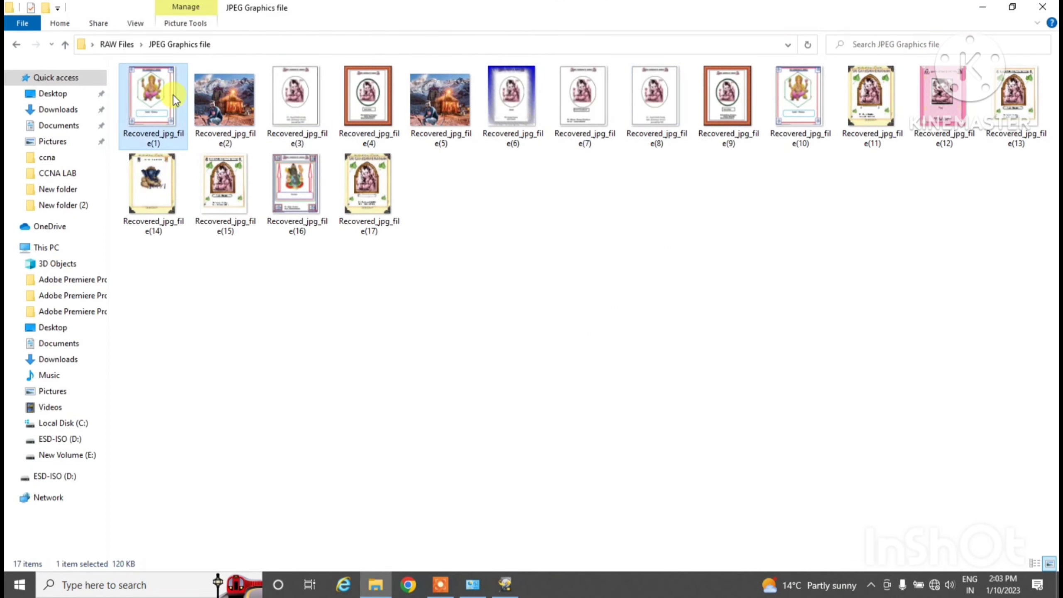
{"action": "double_click", "coordinate": [297, 143]}
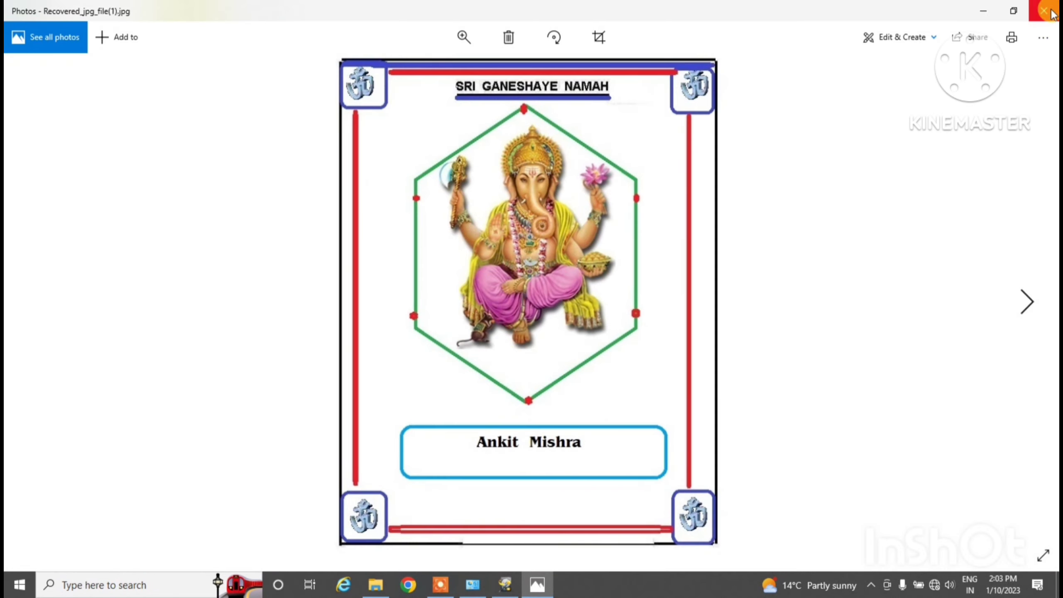
{"action": "left_click", "coordinate": [1044, 9]}
Close File Explorer and exit MiniTool Power Data Recovery, confirming with Yes
{"action": "left_click", "coordinate": [679, 253]}
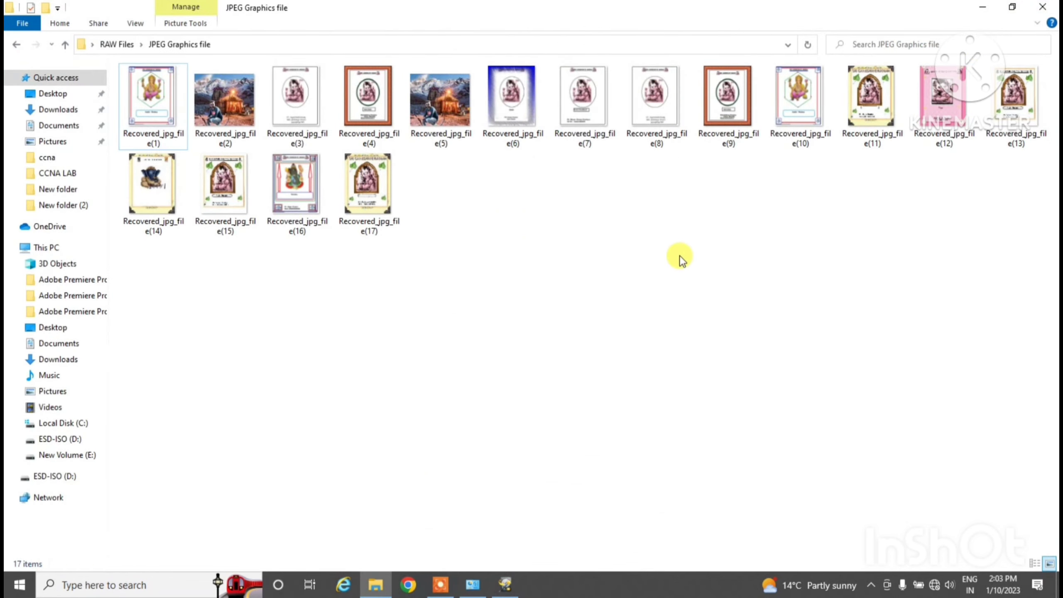
{"action": "left_click", "coordinate": [1041, 8]}
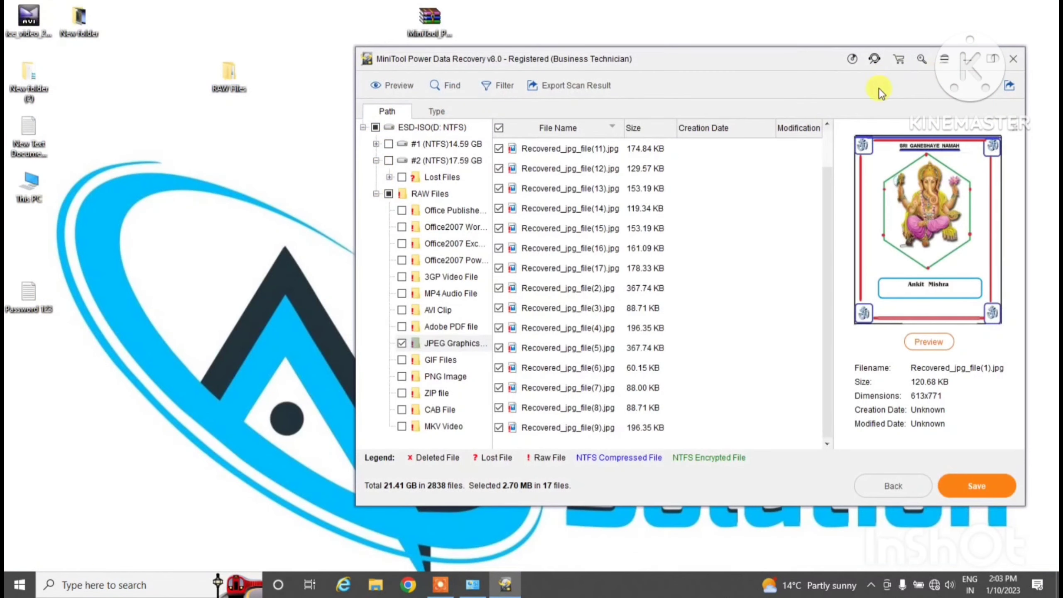
{"action": "left_click", "coordinate": [1014, 60]}
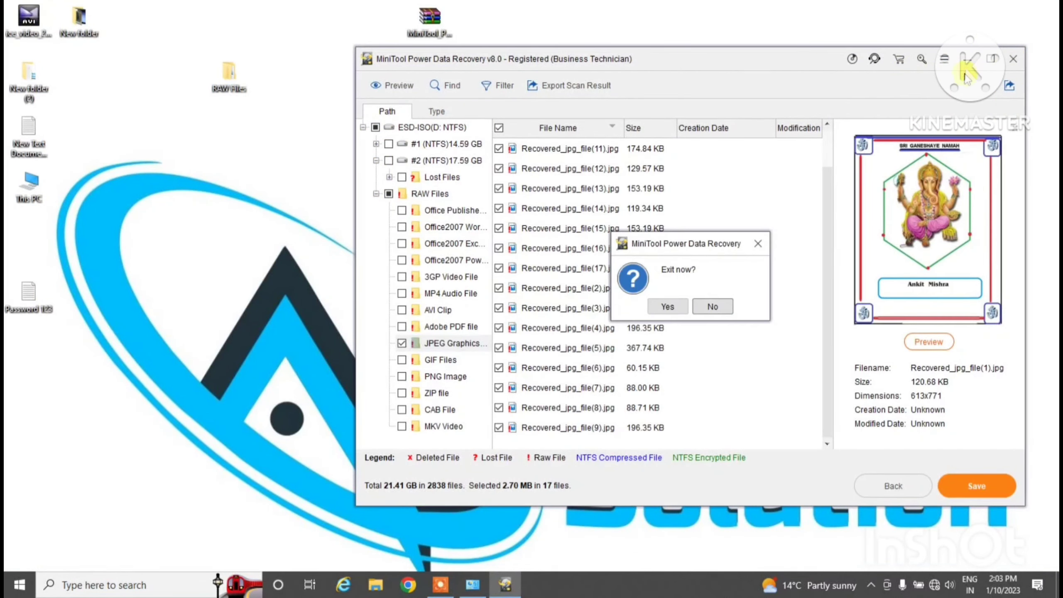
{"action": "left_click", "coordinate": [668, 305]}
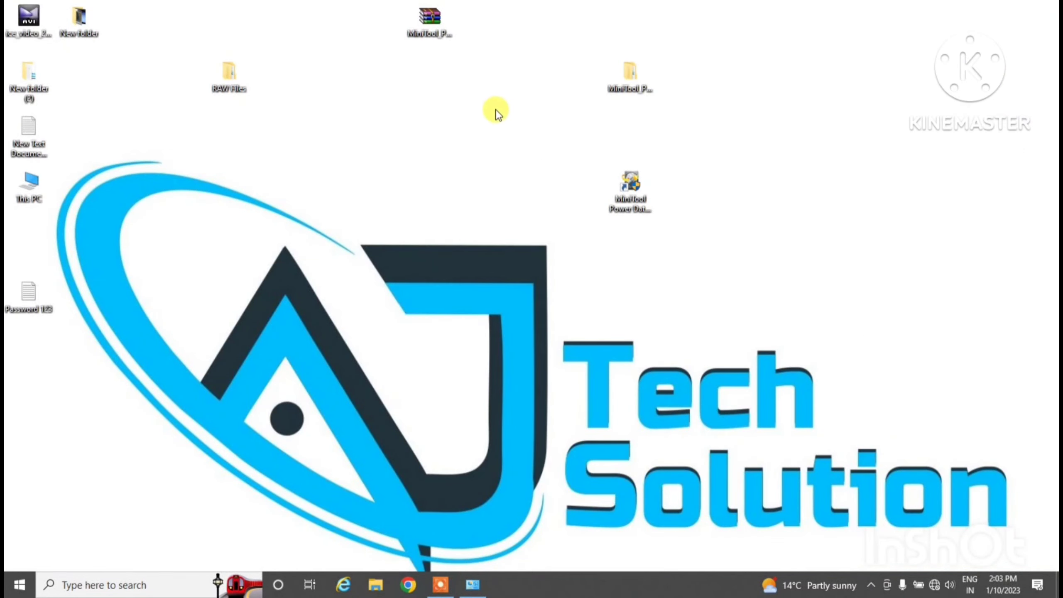